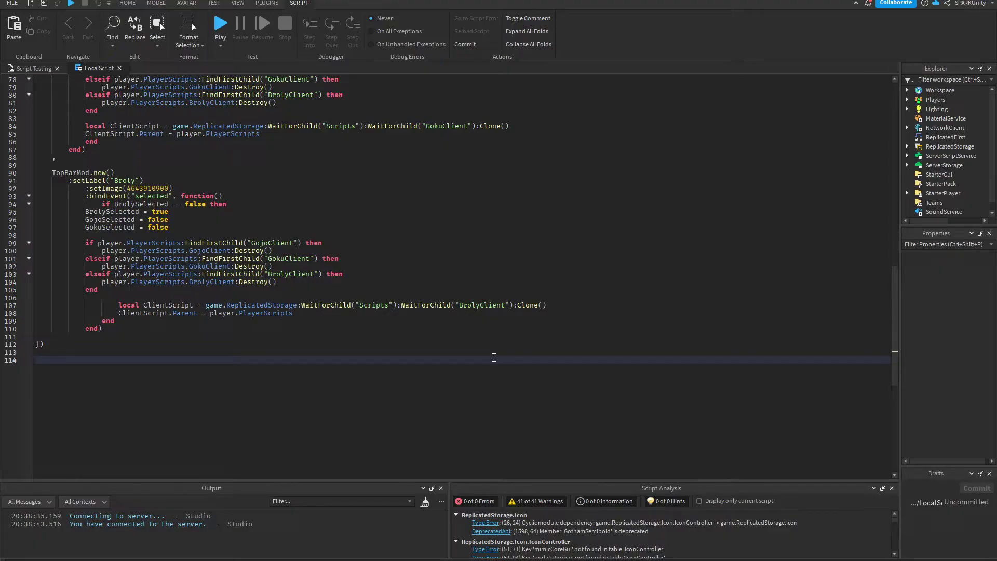
- Review the finished emote LocalScript, then bring up the View ribbon's panel options
{"action": "scroll", "coordinate": [424, 417], "scroll_direction": "up", "scroll_amount": 6}
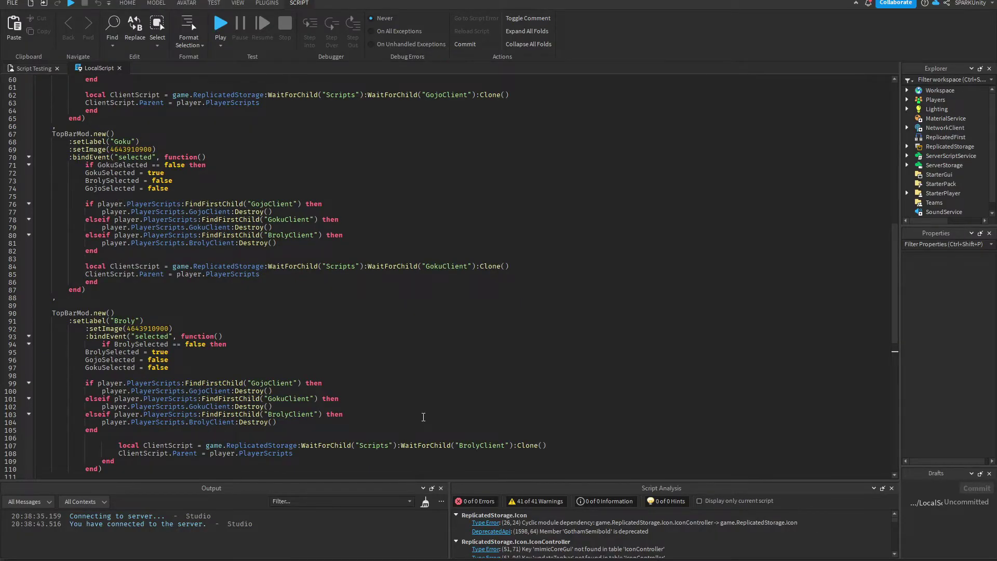
{"action": "scroll", "coordinate": [423, 417], "scroll_direction": "down", "scroll_amount": 4}
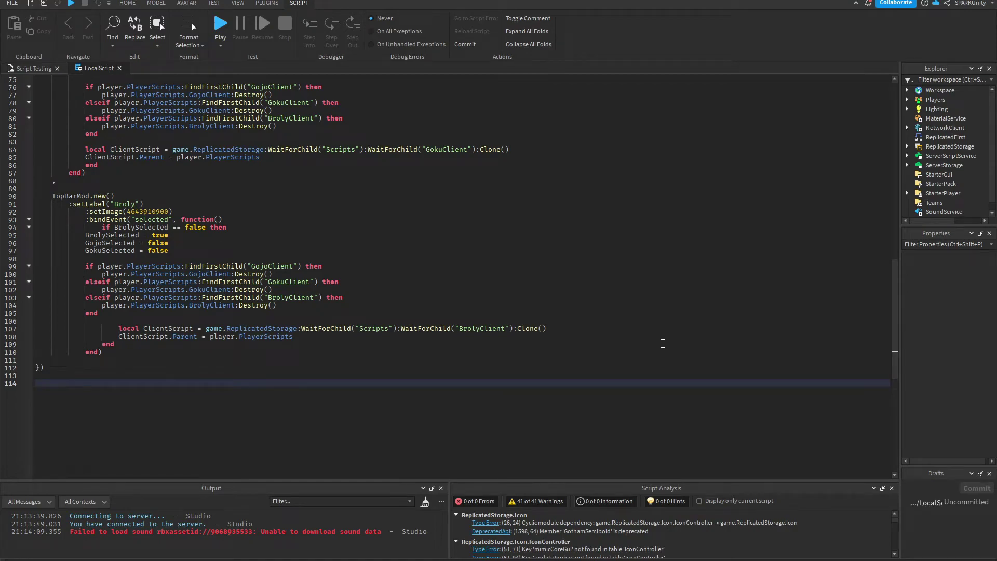
{"action": "key", "text": "alt+v"}
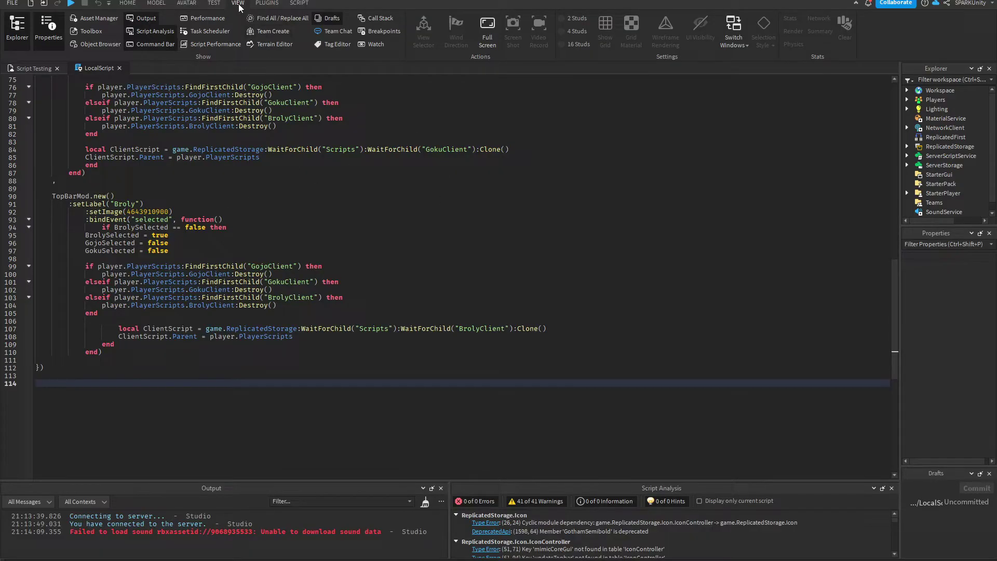
- Bulk-import Circle.png from the Pictures folder into the Asset Manager's Images
{"action": "left_click", "coordinate": [96, 18]}
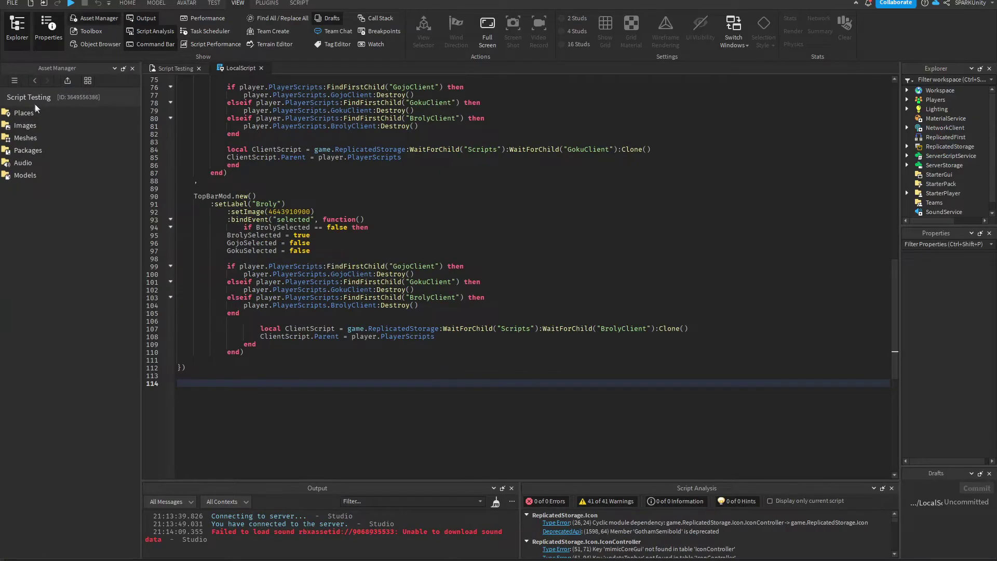
{"action": "double_click", "coordinate": [38, 126]}
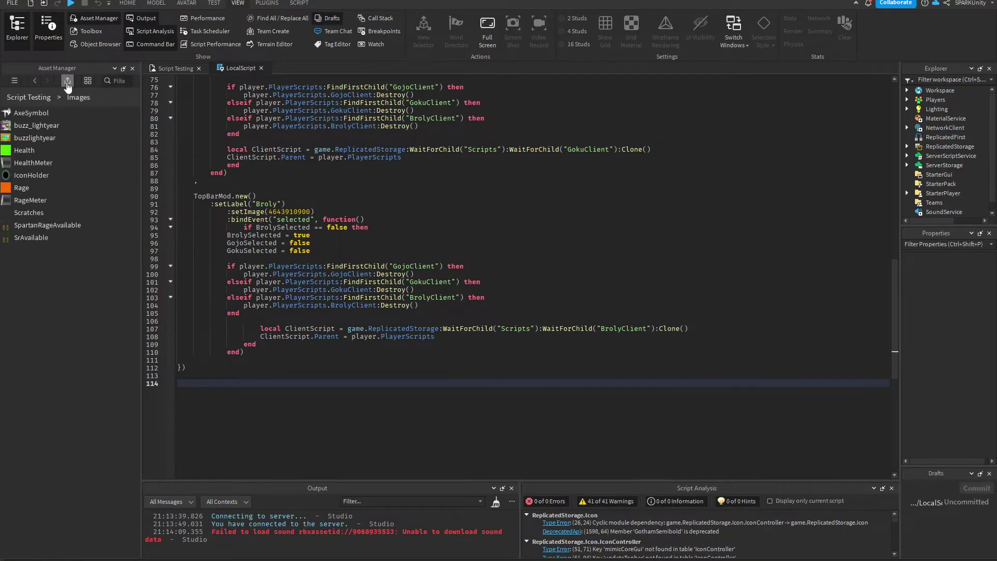
{"action": "left_click", "coordinate": [67, 82]}
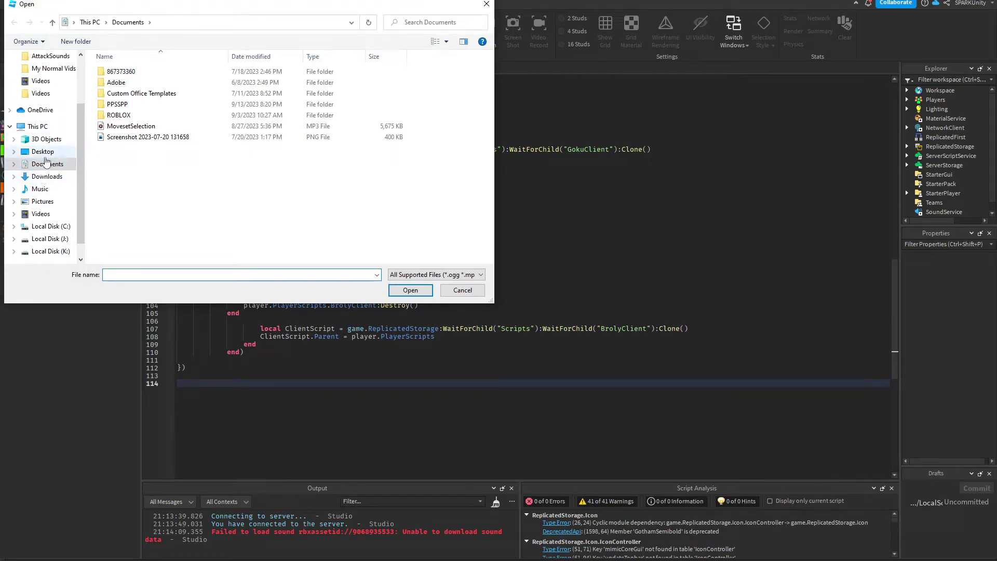
{"action": "scroll", "coordinate": [46, 165], "scroll_direction": "up", "scroll_amount": 2}
{"action": "left_click", "coordinate": [50, 116]}
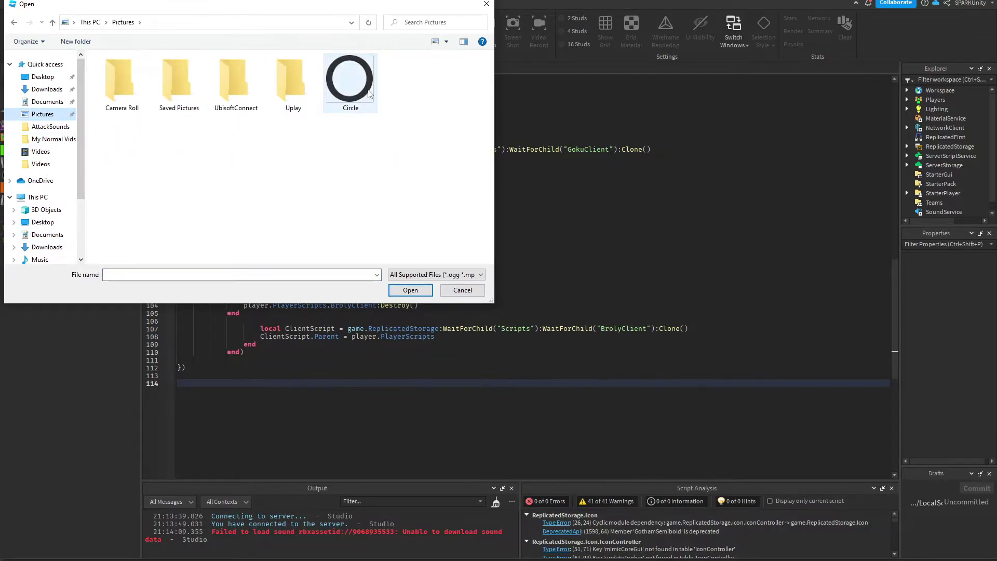
{"action": "double_click", "coordinate": [358, 103]}
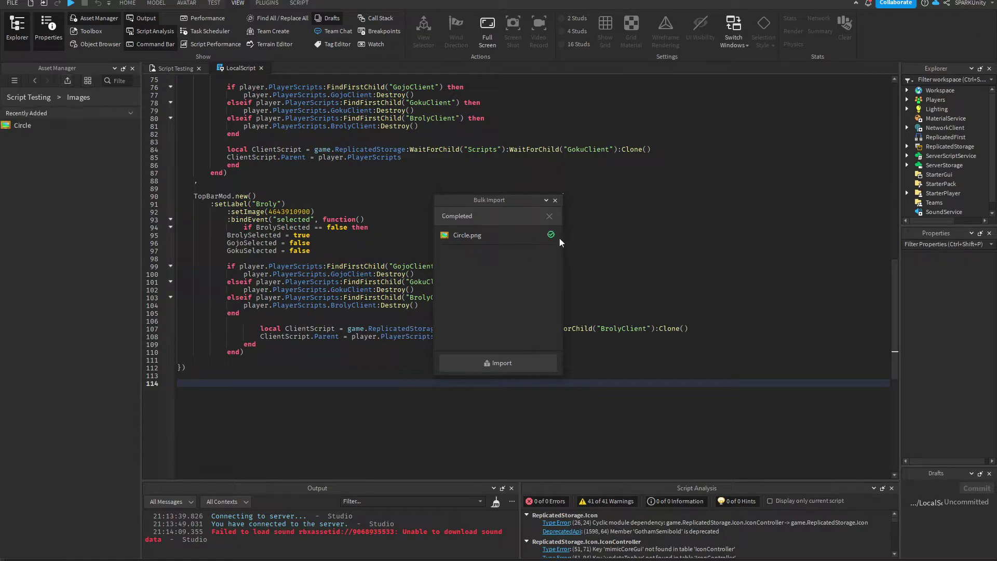
{"action": "left_click", "coordinate": [555, 201]}
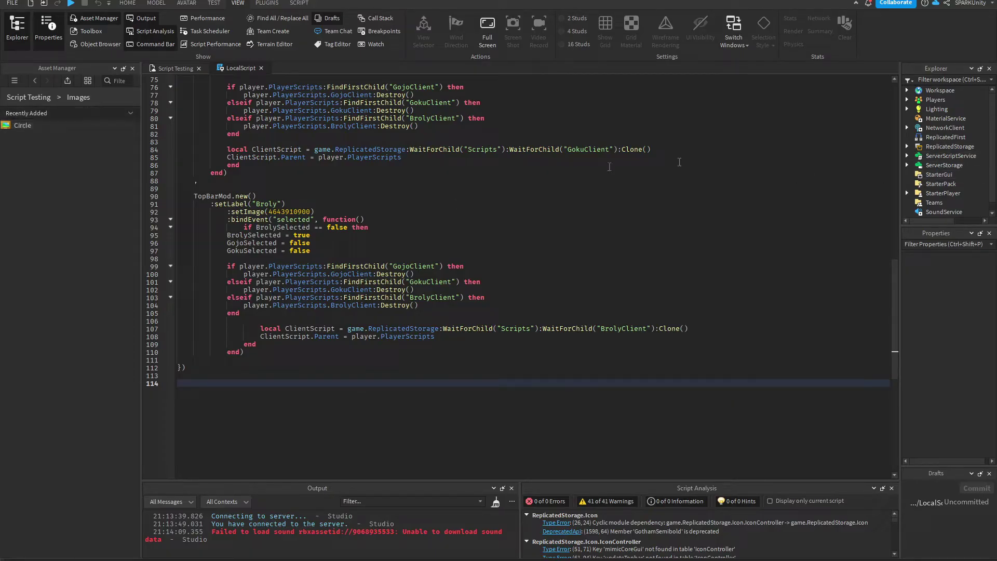
- Add a ScreenGui under StarterGui and rename it EmoteGUI
{"action": "left_click", "coordinate": [930, 175]}
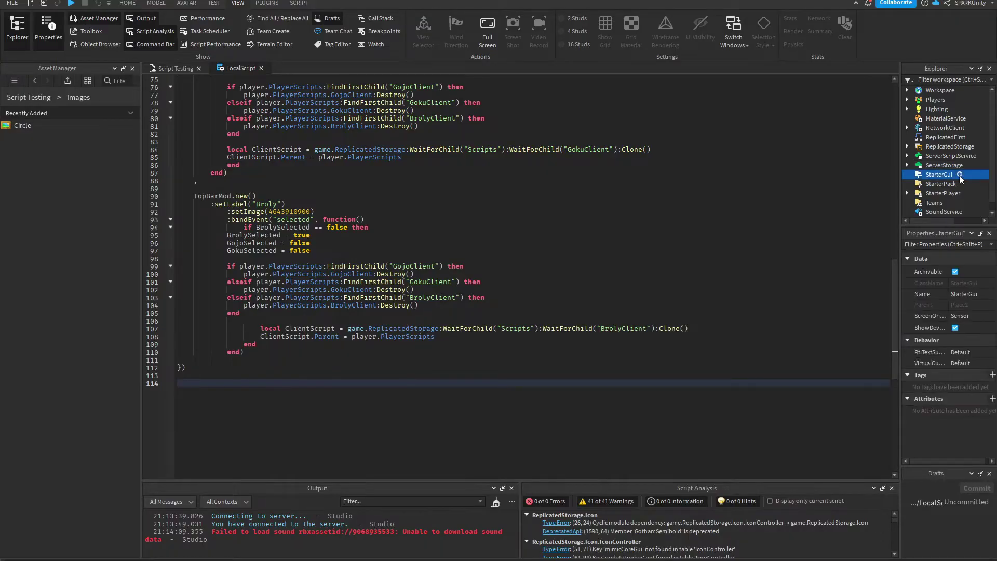
{"action": "left_click", "coordinate": [960, 175]}
{"action": "left_click", "coordinate": [943, 197]}
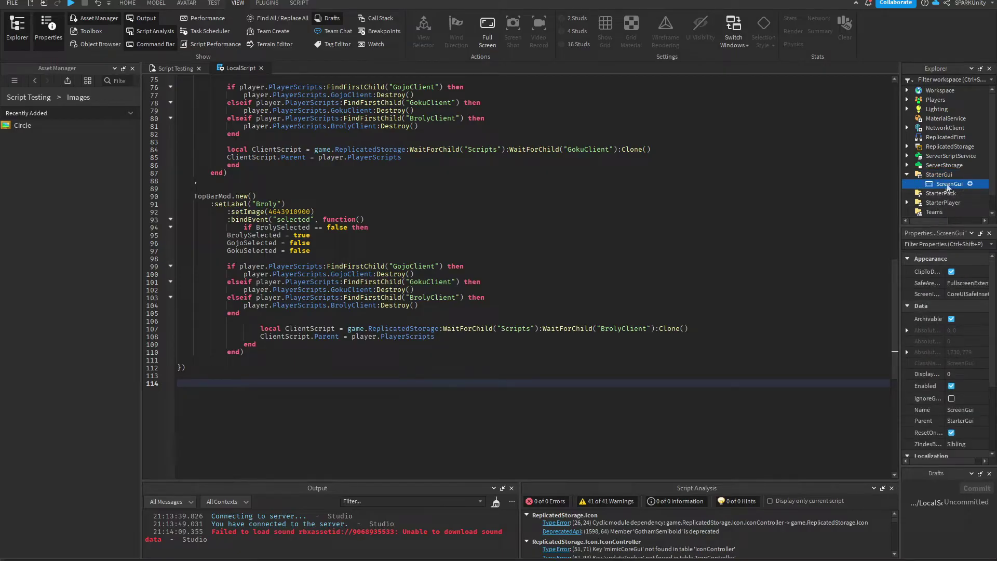
{"action": "double_click", "coordinate": [953, 182]}
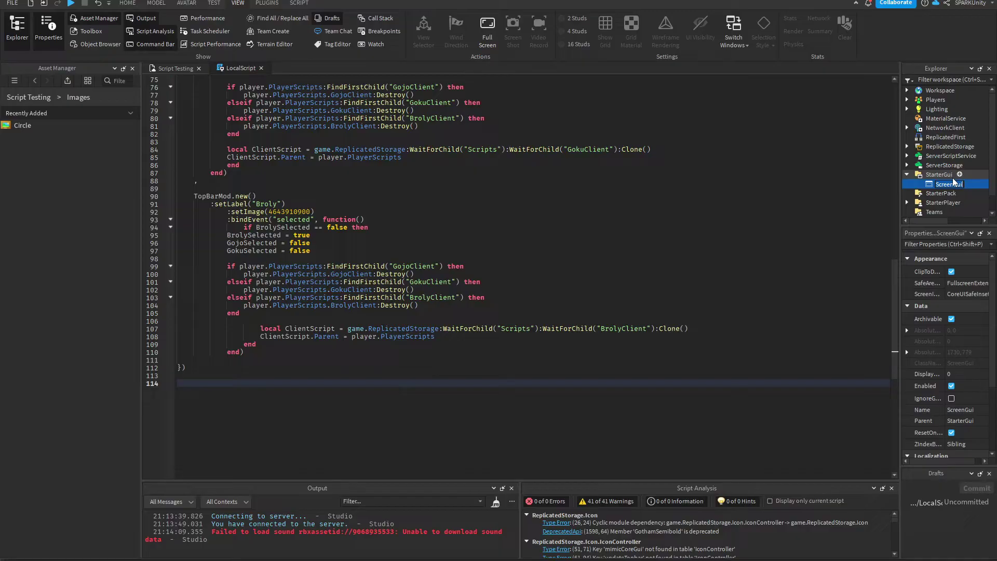
{"action": "type", "text": "EmoteGUI"}
{"action": "key", "text": "Return"}
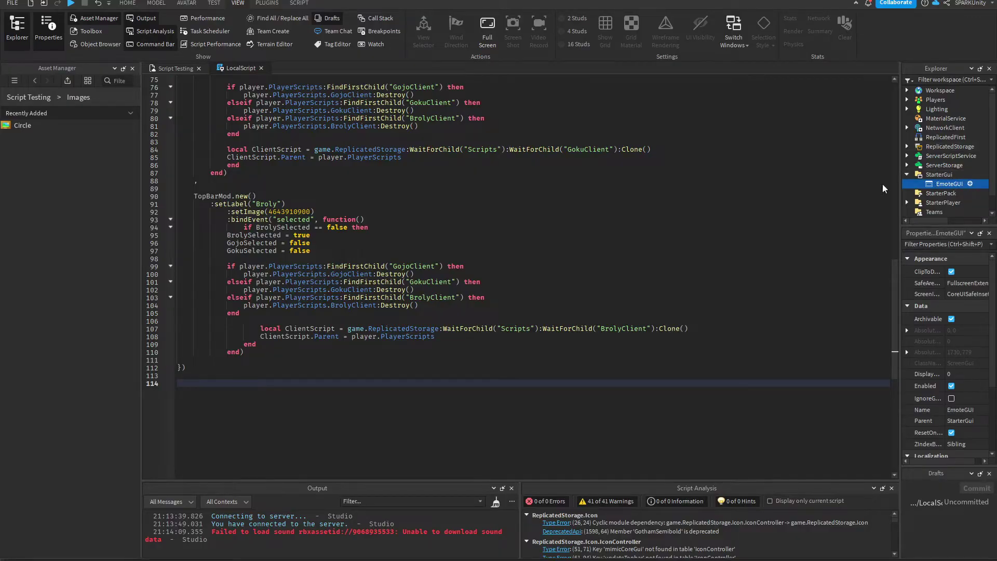
- Return to the 3D scene and begin inserting an object under EmoteGUI
{"action": "left_click", "coordinate": [164, 71]}
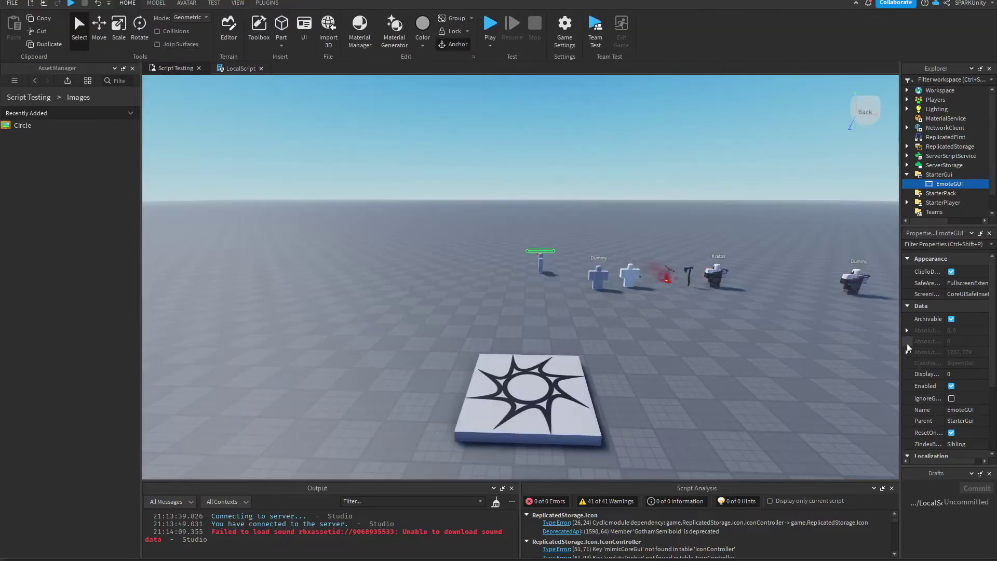
{"action": "scroll", "coordinate": [908, 348], "scroll_direction": "down", "scroll_amount": 3}
{"action": "left_click", "coordinate": [964, 184]}
- Add a Frame inside EmoteGUI and rename it HolderFrame
{"action": "left_click", "coordinate": [933, 228]}
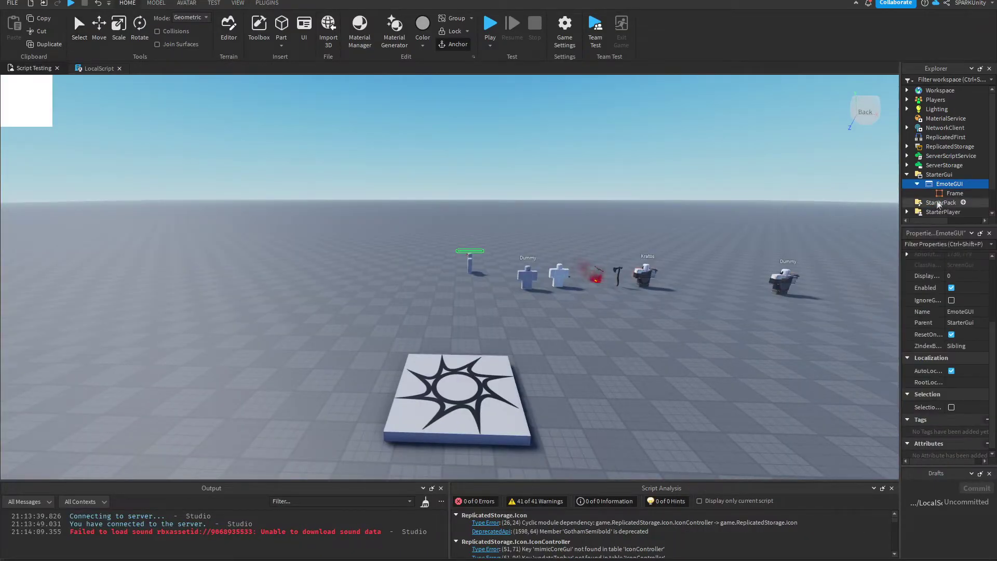
{"action": "left_click", "coordinate": [953, 195]}
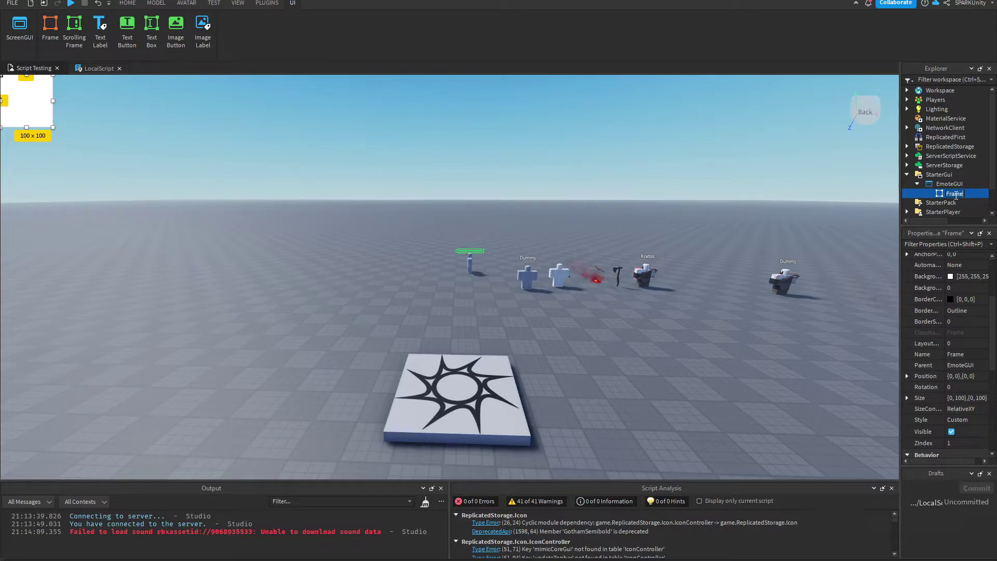
{"action": "double_click", "coordinate": [956, 196]}
{"action": "type", "text": "EmoteFrame"}
{"action": "key", "text": "ctrl+a"}
{"action": "key", "text": "BackSpace"}
{"action": "type", "text": "HolderFrame"}
{"action": "key", "text": "Return"}
- Move HolderFrame to the screen centre and raise its background transparency
{"action": "left_click_drag", "start_coordinate": [35, 114], "coordinate": [473, 302]}
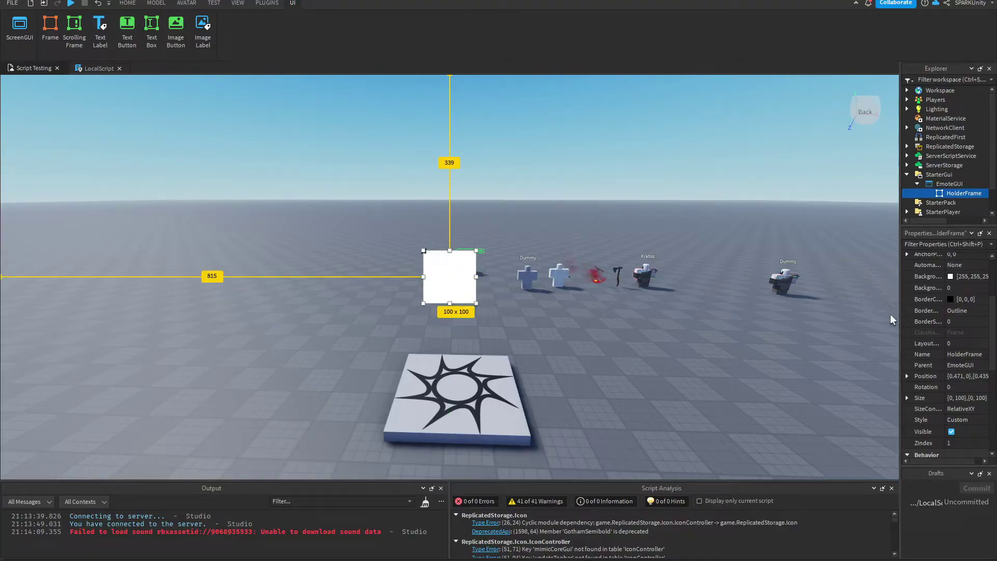
{"action": "scroll", "coordinate": [947, 381], "scroll_direction": "up", "scroll_amount": 3}
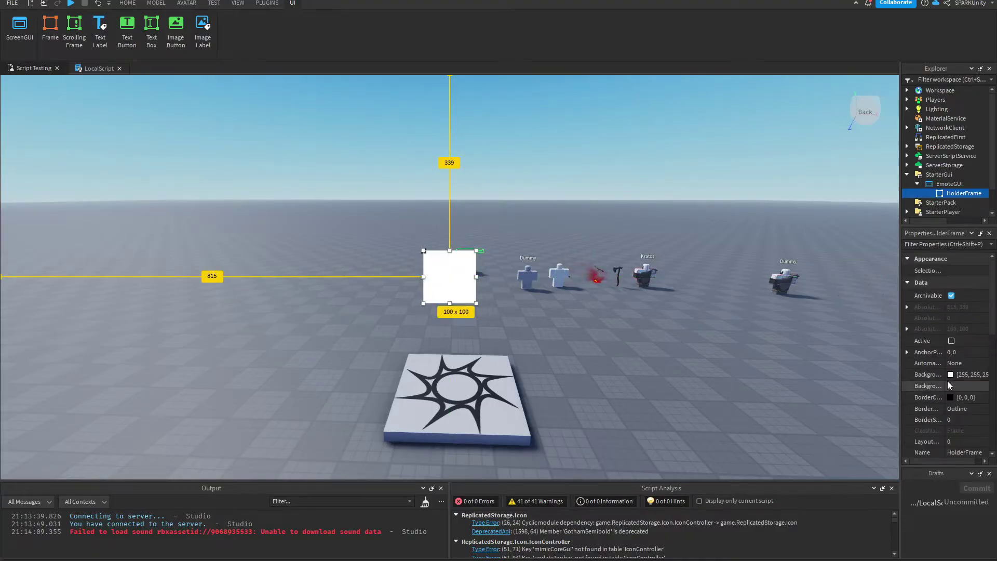
{"action": "left_click", "coordinate": [956, 385]}
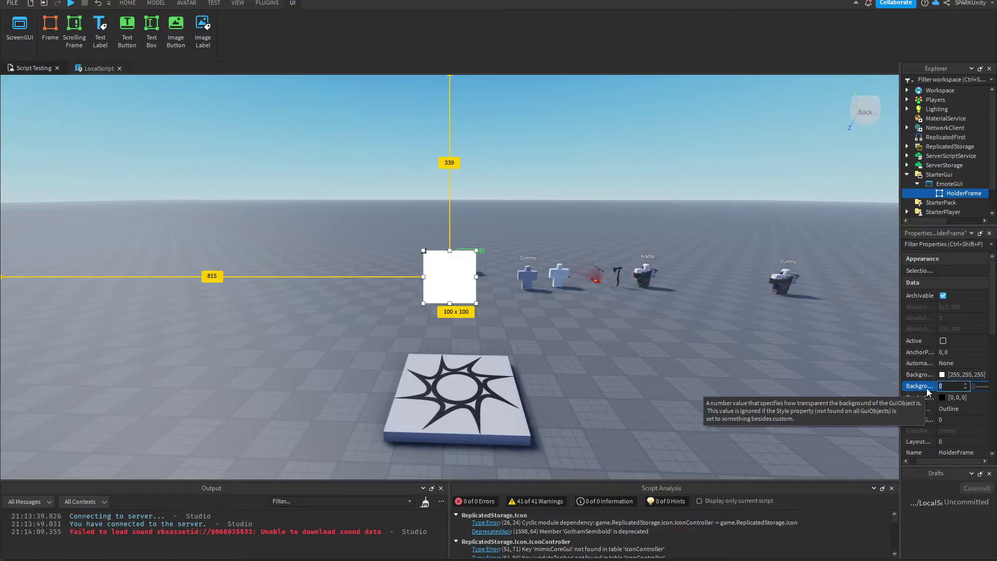
{"action": "left_click_drag", "start_coordinate": [974, 387], "coordinate": [989, 390]}
{"action": "scroll", "coordinate": [924, 422], "scroll_direction": "down", "scroll_amount": 1}
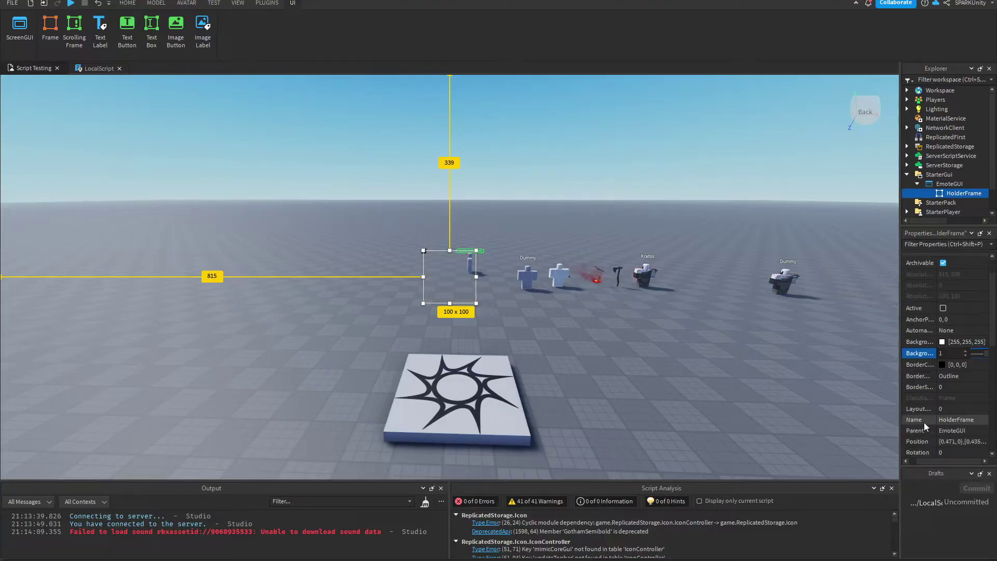
{"action": "scroll", "coordinate": [924, 421], "scroll_direction": "down", "scroll_amount": 3}
- Expand HolderFrame's Size and set the width offset to 0
{"action": "left_click_drag", "start_coordinate": [900, 418], "coordinate": [848, 418]}
{"action": "left_click", "coordinate": [854, 354]}
{"action": "left_click", "coordinate": [863, 365]}
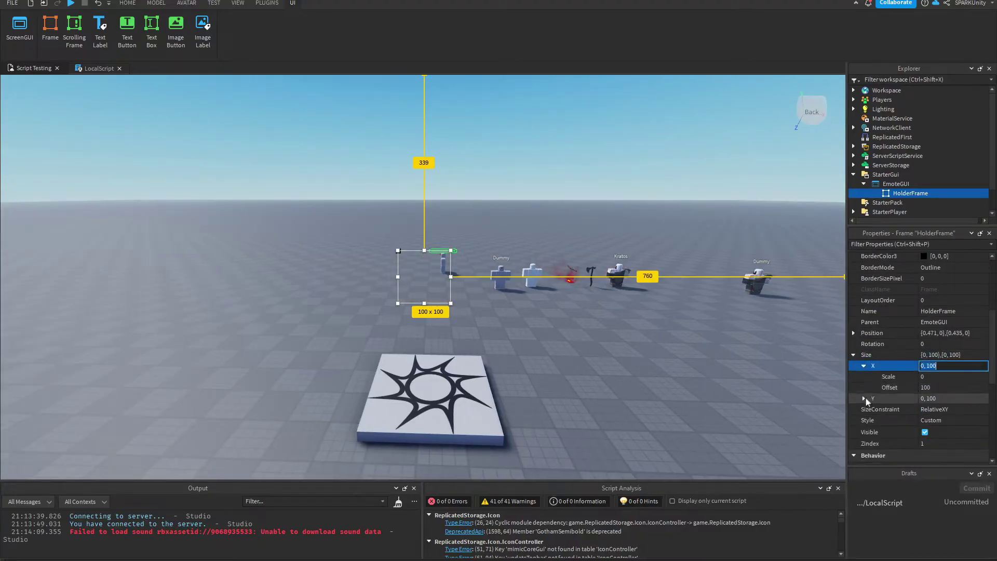
{"action": "left_click", "coordinate": [864, 398]}
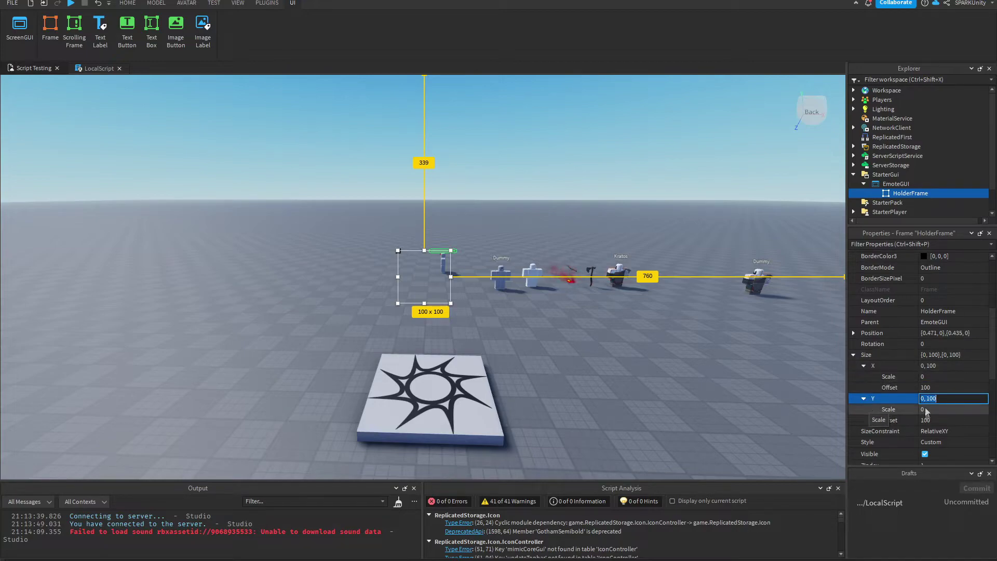
{"action": "left_click", "coordinate": [931, 389]}
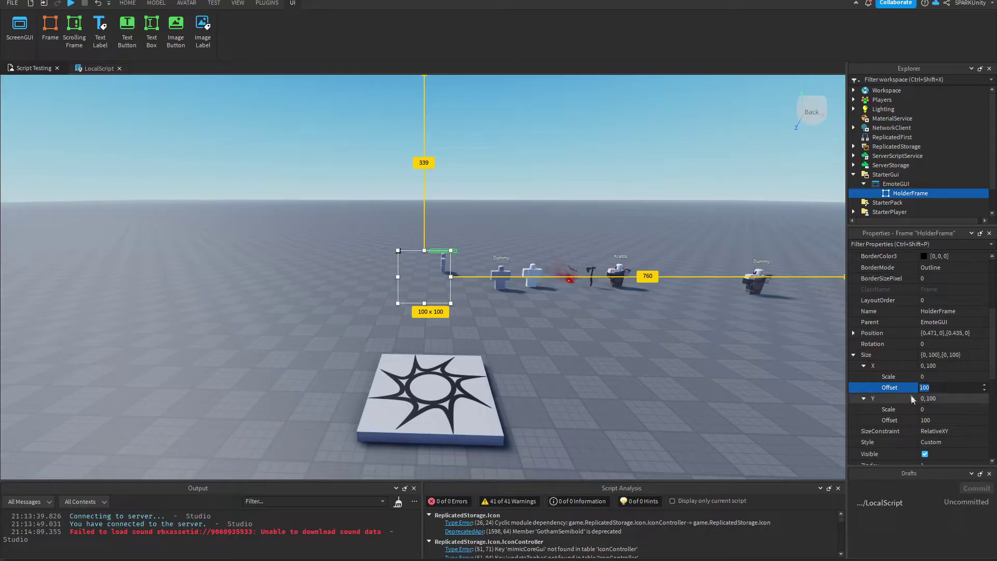
{"action": "type", "text": "0"}
{"action": "left_click", "coordinate": [927, 419]}
{"action": "type", "text": "0"}
- Set HolderFrame's height and width scale to 0.1
{"action": "left_click", "coordinate": [927, 409]}
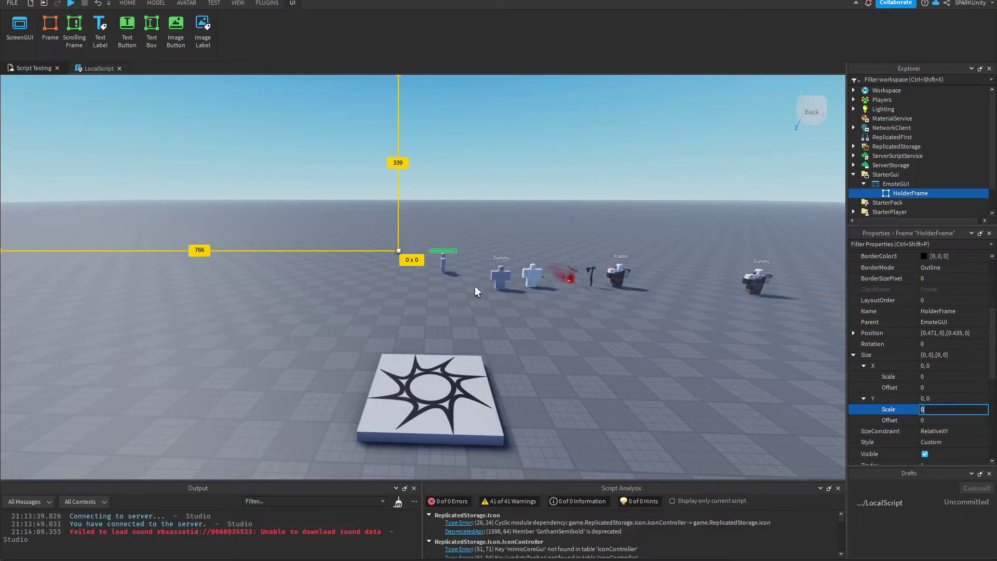
{"action": "right_click_drag", "start_coordinate": [513, 286], "coordinate": [649, 289]}
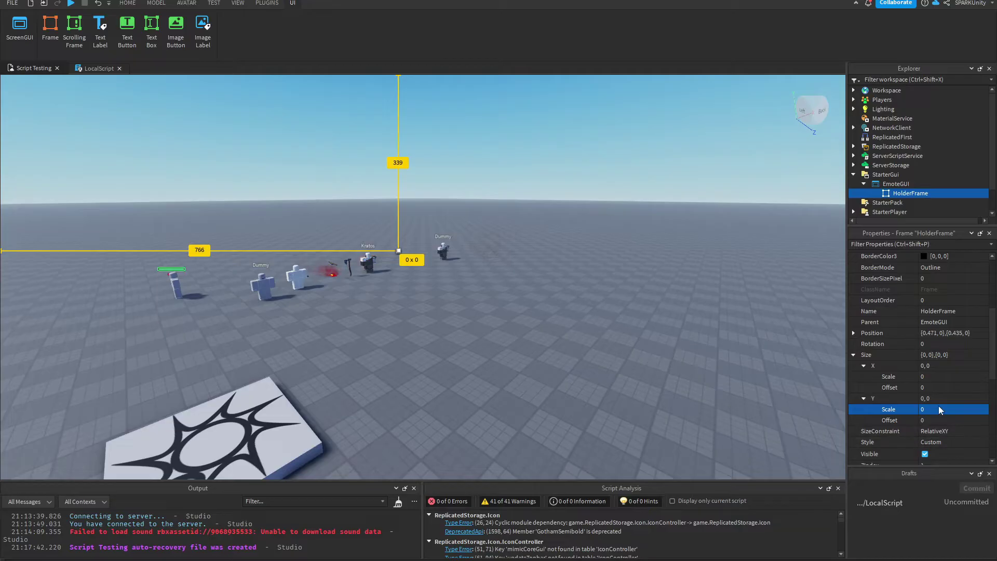
{"action": "type", "text": "1"}
{"action": "key", "text": "Return"}
{"action": "left_click", "coordinate": [957, 378]}
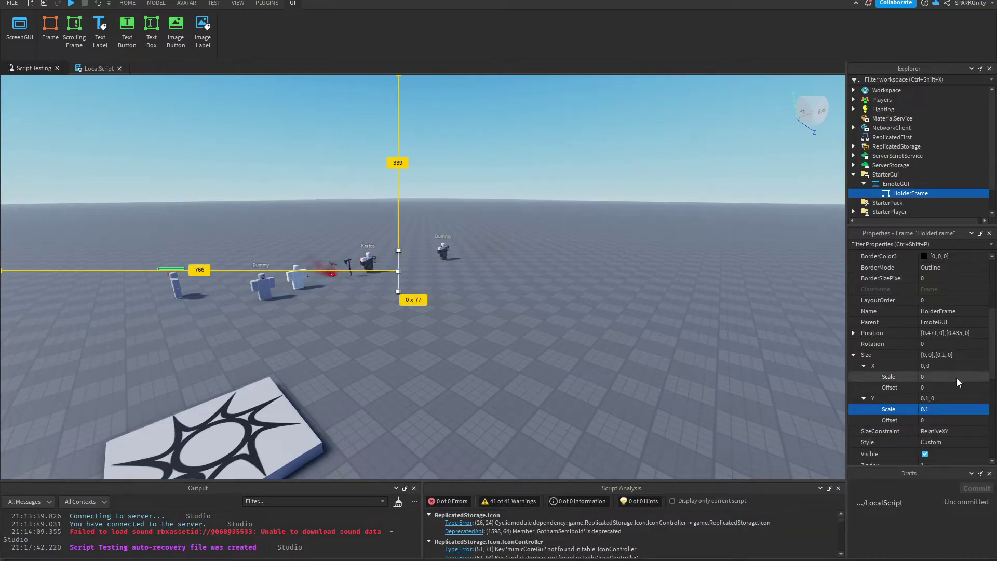
{"action": "type", "text": ".1"}
{"action": "key", "text": "Return"}
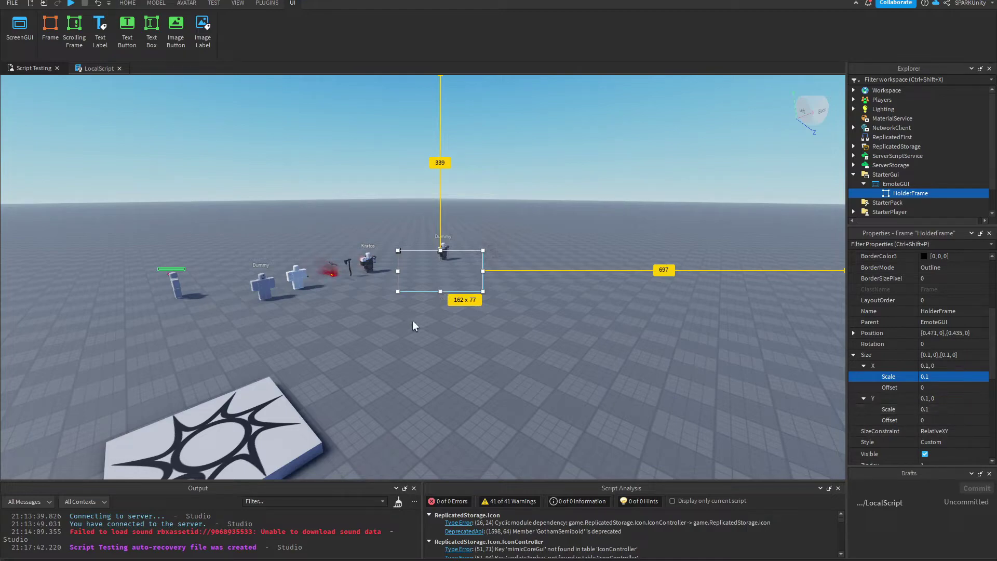
- Stretch HolderFrame taller and adjust its background transparency
{"action": "left_click_drag", "start_coordinate": [441, 294], "coordinate": [442, 352]}
{"action": "scroll", "coordinate": [953, 294], "scroll_direction": "up", "scroll_amount": 5}
{"action": "scroll", "coordinate": [939, 324], "scroll_direction": "down", "scroll_amount": 2}
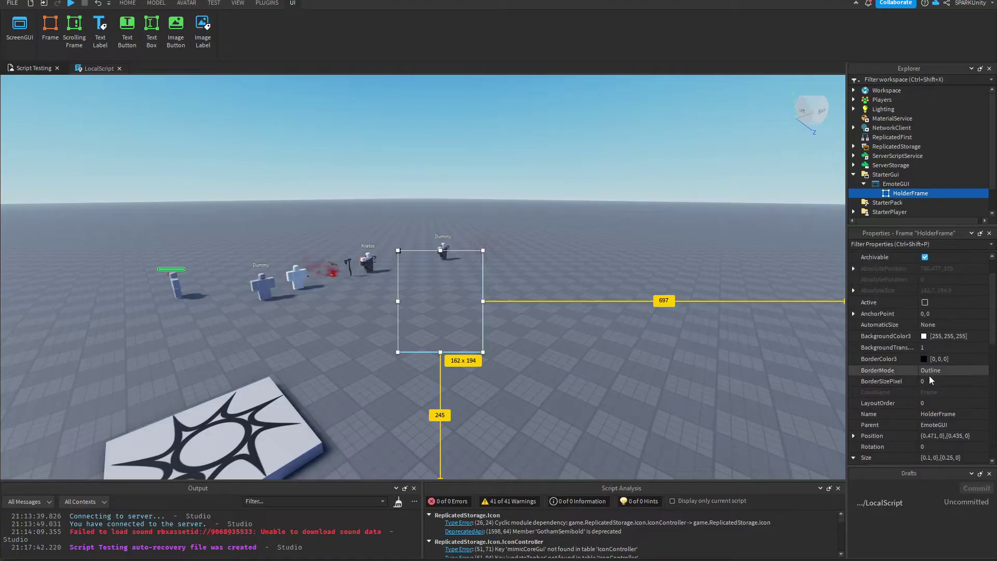
{"action": "left_click", "coordinate": [935, 348]}
{"action": "left_click_drag", "start_coordinate": [987, 347], "coordinate": [977, 350]}
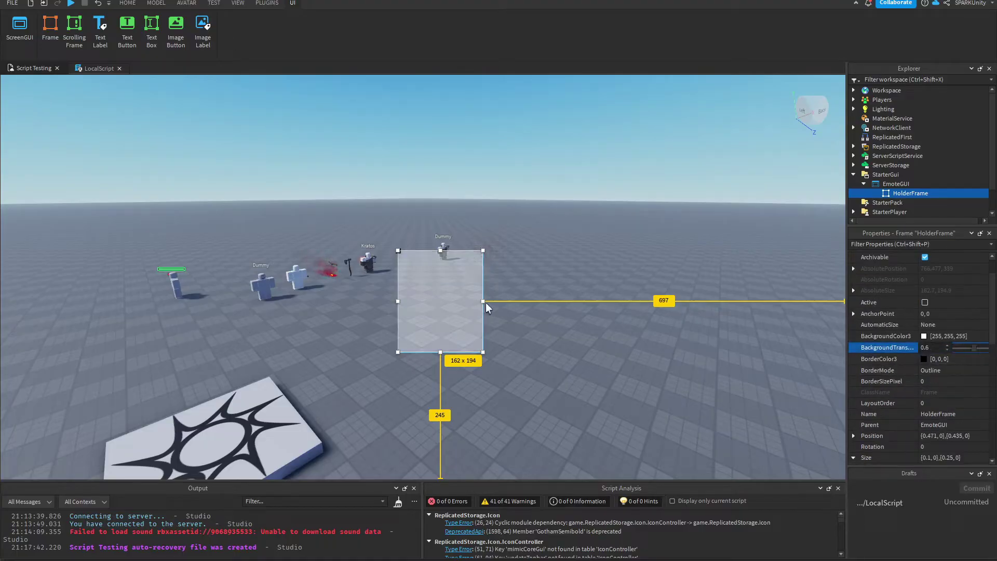
- Resize HolderFrame into a roughly 438 x 439 square with background transparency 1
{"action": "left_click_drag", "start_coordinate": [398, 301], "coordinate": [344, 300]}
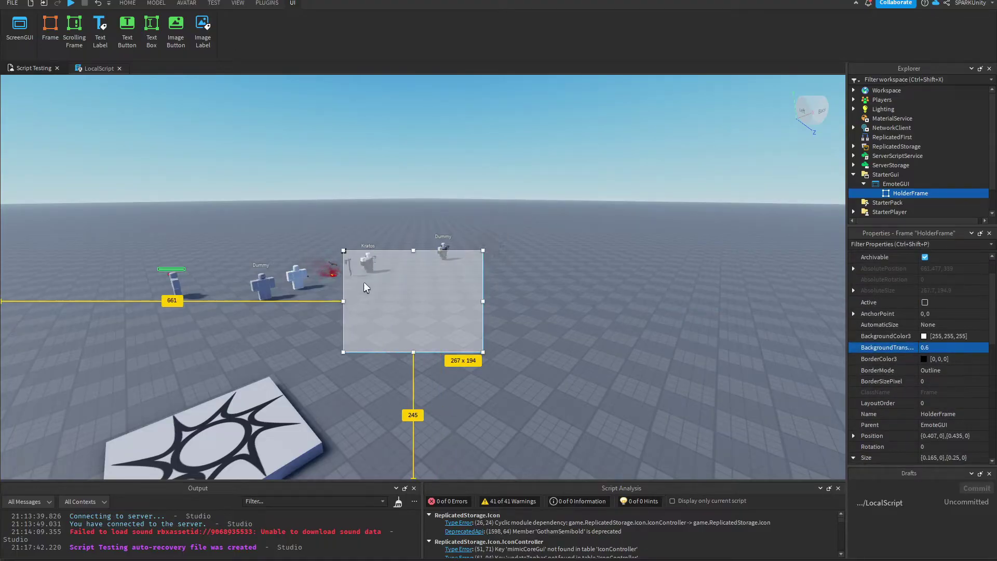
{"action": "left_click_drag", "start_coordinate": [413, 250], "coordinate": [413, 213]}
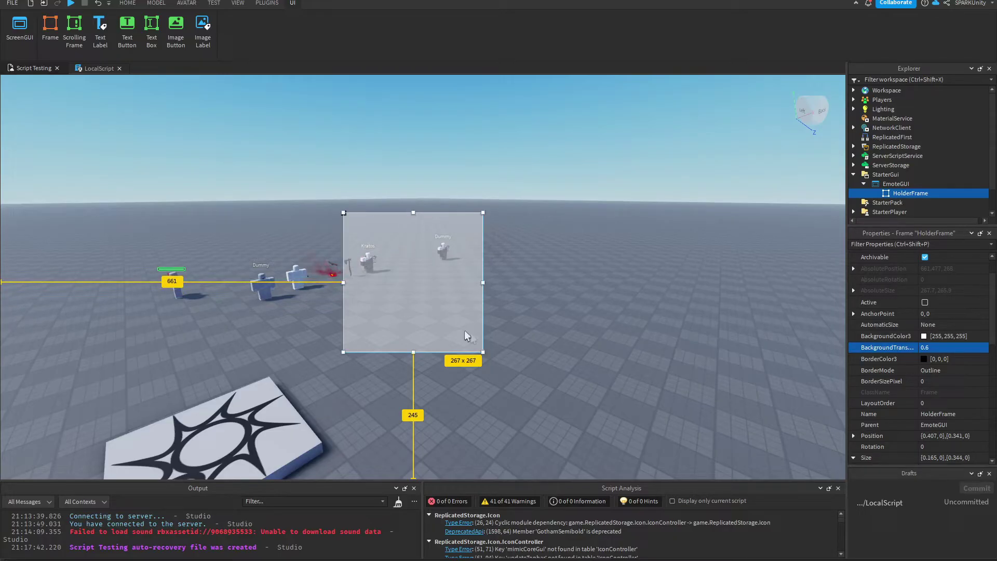
{"action": "left_click_drag", "start_coordinate": [483, 352], "coordinate": [575, 436]}
{"action": "left_click_drag", "start_coordinate": [532, 383], "coordinate": [500, 338]}
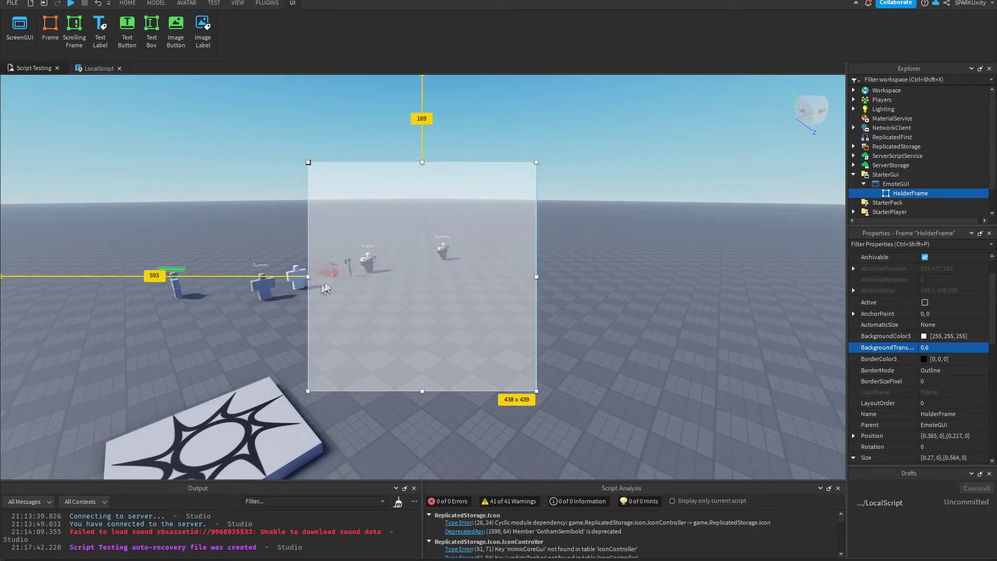
{"action": "left_click", "coordinate": [961, 348]}
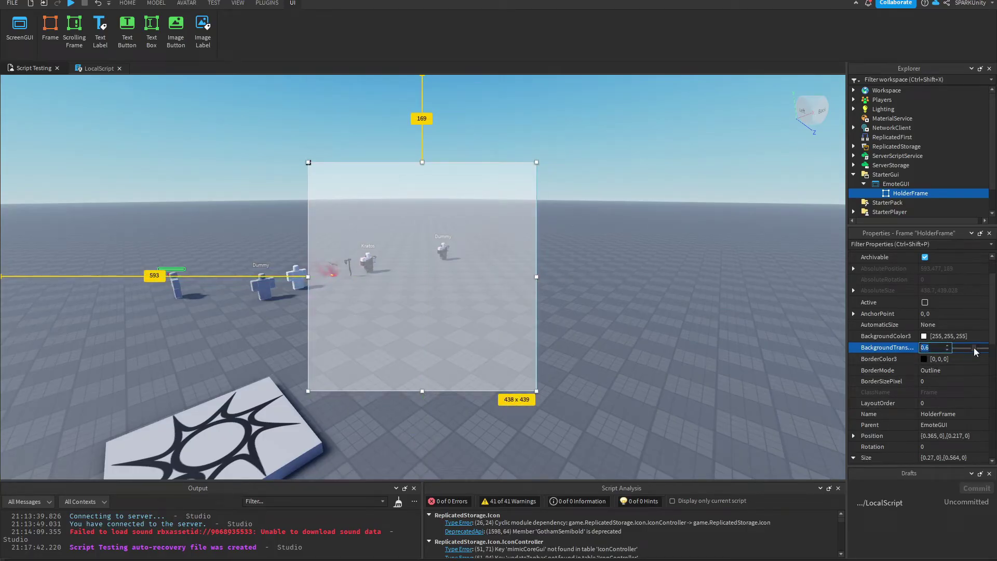
{"action": "type", "text": "1"}
{"action": "key", "text": "Return"}
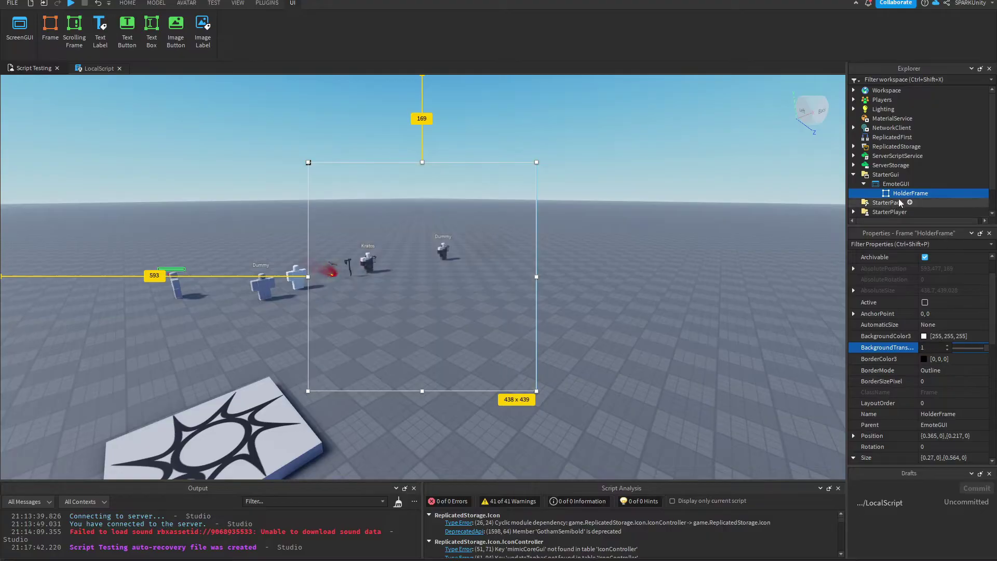
- Insert an ImageLabel inside HolderFrame and name it Circle
{"action": "left_click", "coordinate": [935, 193]}
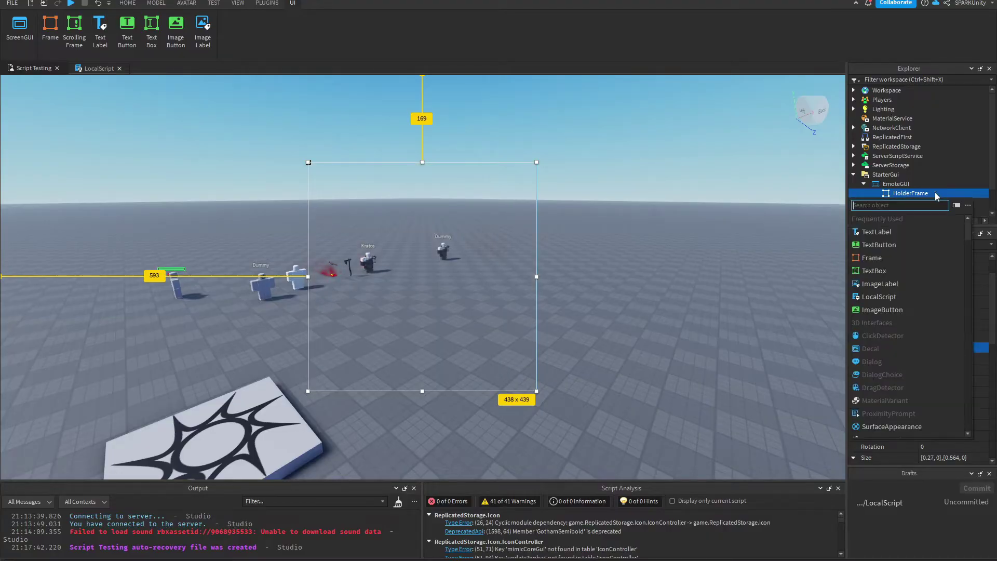
{"action": "left_click", "coordinate": [893, 284]}
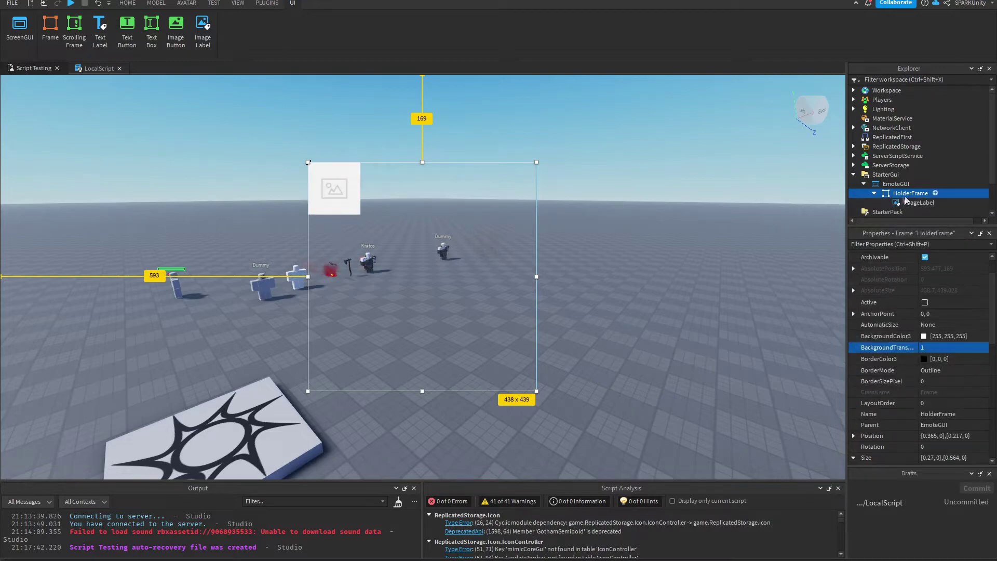
{"action": "key", "text": "F2"}
{"action": "type", "text": "Circle"}
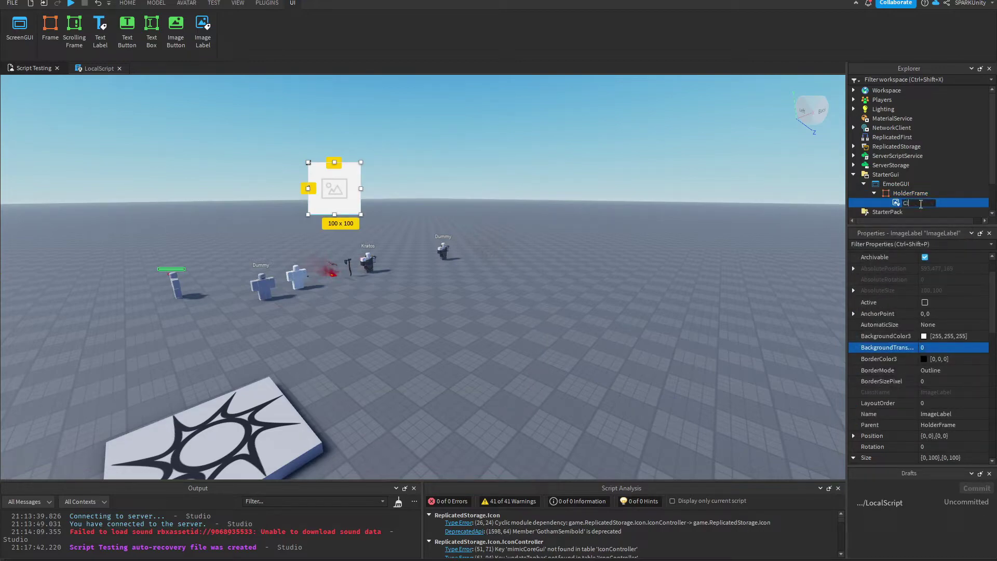
{"action": "key", "text": "Return"}
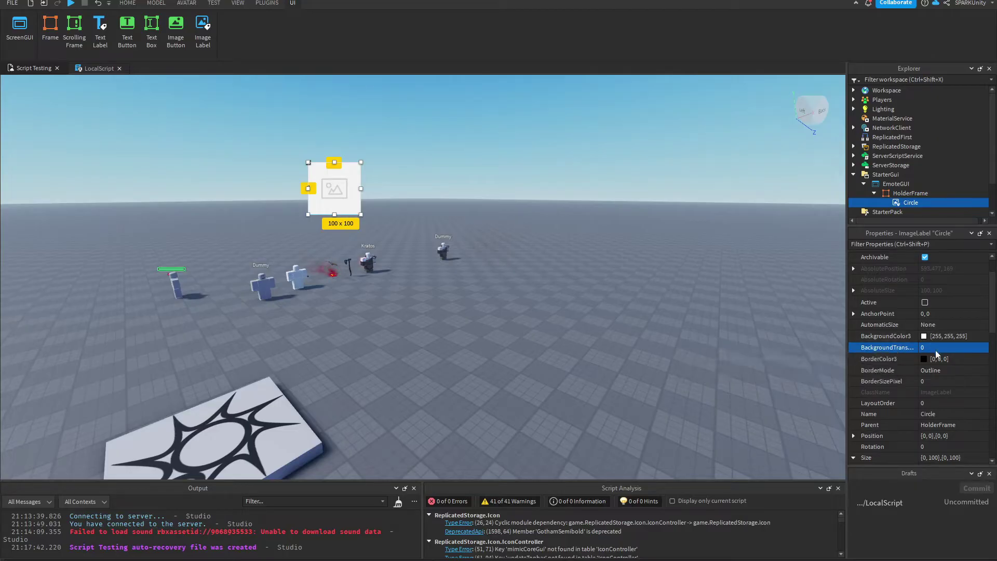
- Set the Circle image's Size to {1,0},{1,0} so it fills the frame
{"action": "scroll", "coordinate": [932, 353], "scroll_direction": "down", "scroll_amount": 3}
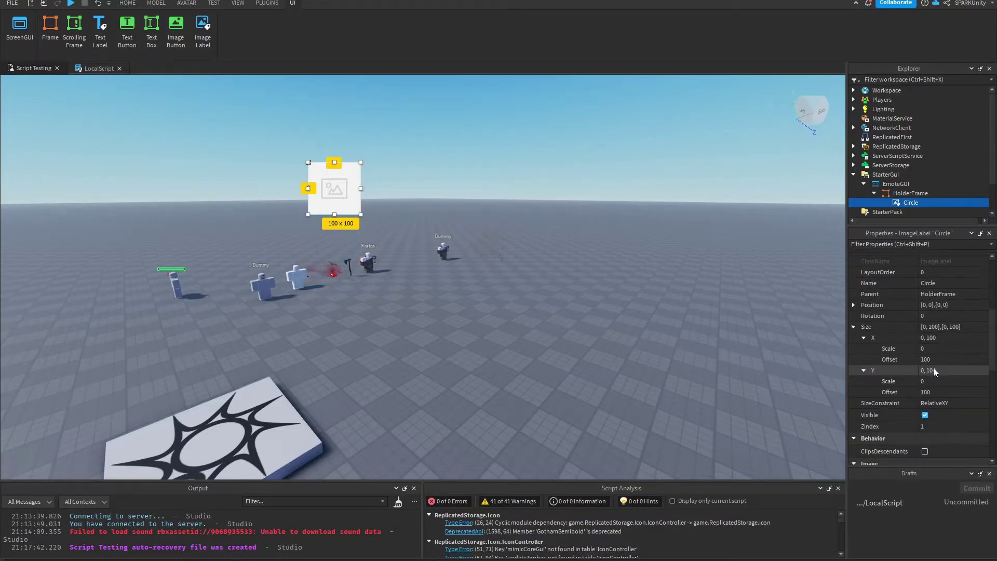
{"action": "left_click", "coordinate": [936, 392]}
{"action": "type", "text": "0"}
{"action": "key", "text": "Return"}
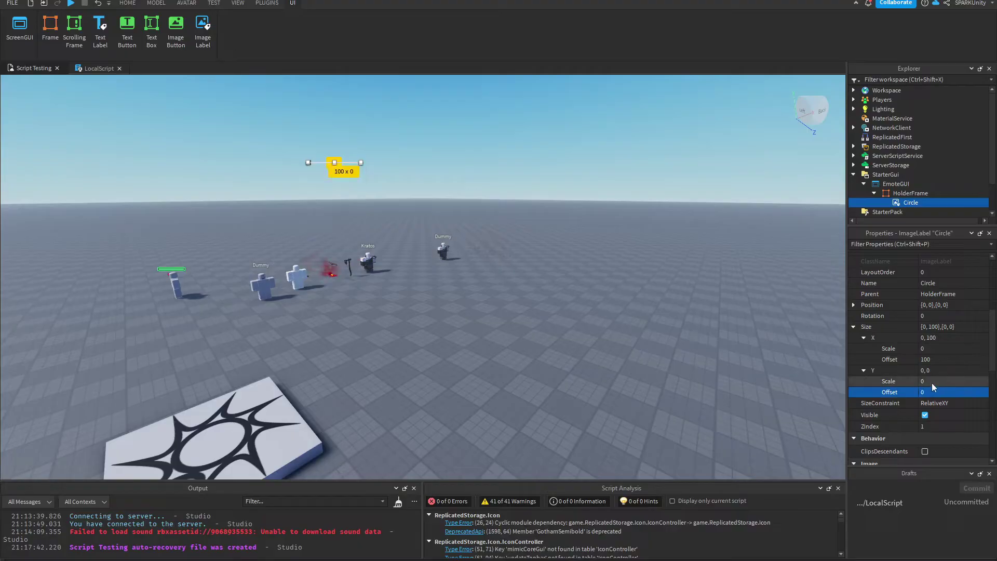
{"action": "left_click", "coordinate": [930, 359]}
{"action": "type", "text": "0"}
{"action": "key", "text": "Return"}
{"action": "left_click", "coordinate": [964, 349]}
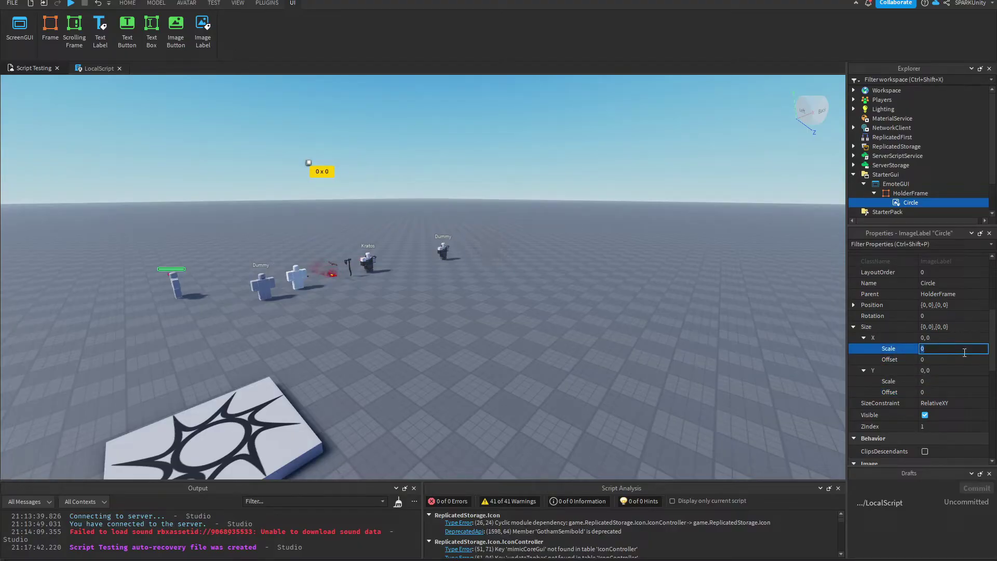
{"action": "type", "text": "1"}
{"action": "key", "text": "Return"}
{"action": "left_click", "coordinate": [962, 382]}
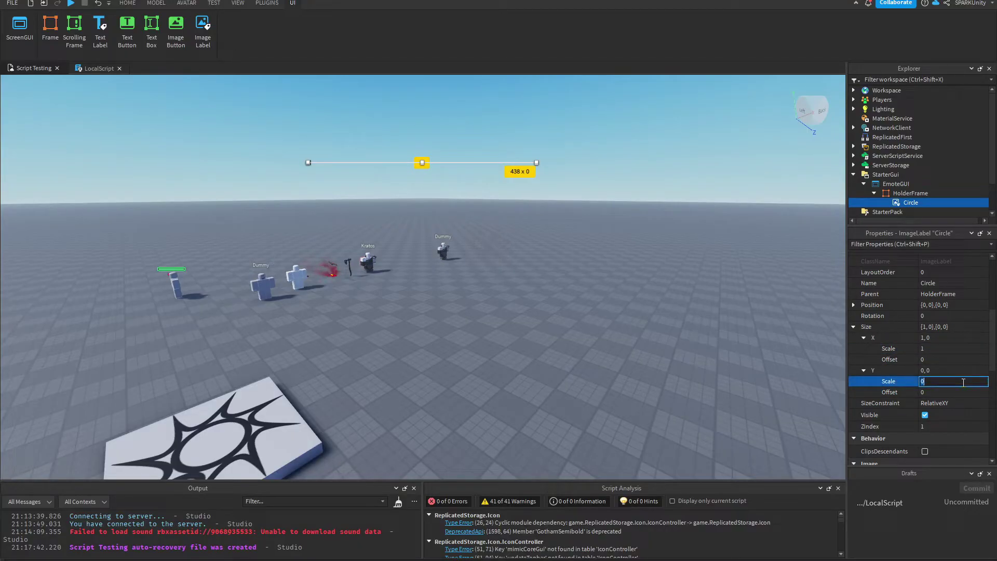
{"action": "type", "text": "1"}
{"action": "key", "text": "Return"}
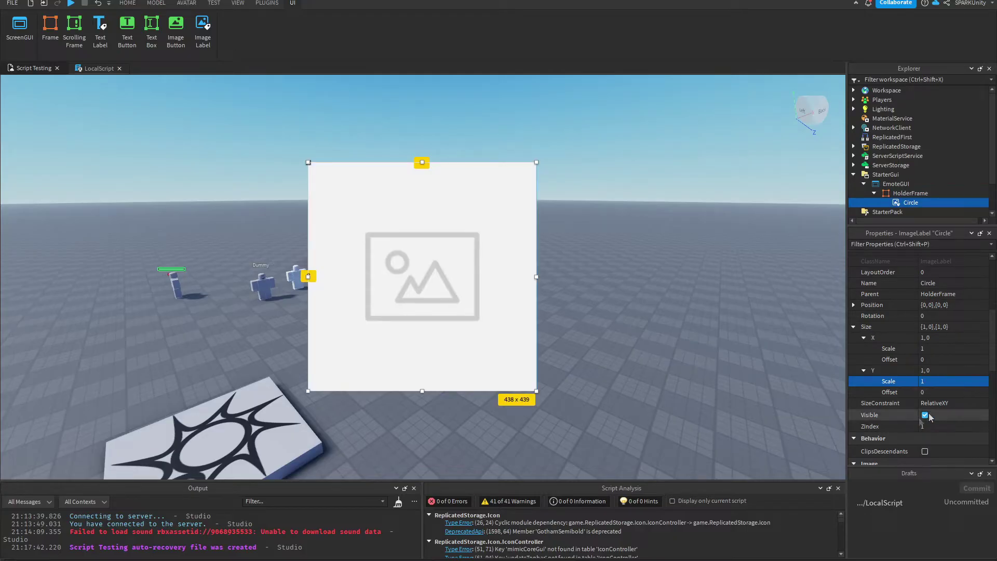
- Give Circle ZIndex 2 and ScaleType Fit, then bring up its Image choices
{"action": "scroll", "coordinate": [956, 374], "scroll_direction": "down", "scroll_amount": 3}
{"action": "left_click", "coordinate": [929, 328]}
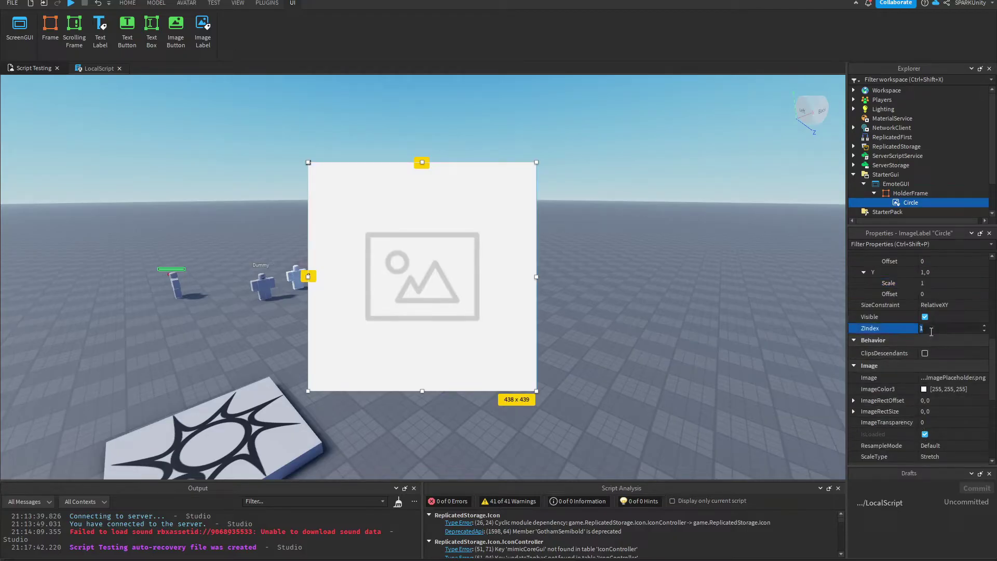
{"action": "scroll", "coordinate": [930, 332], "scroll_direction": "down", "scroll_amount": 3}
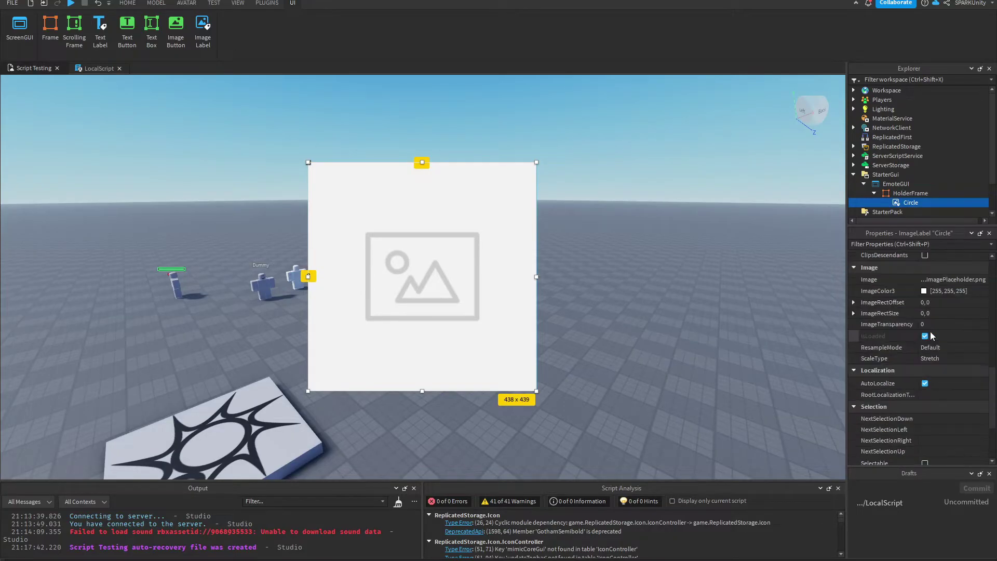
{"action": "left_click", "coordinate": [938, 360]}
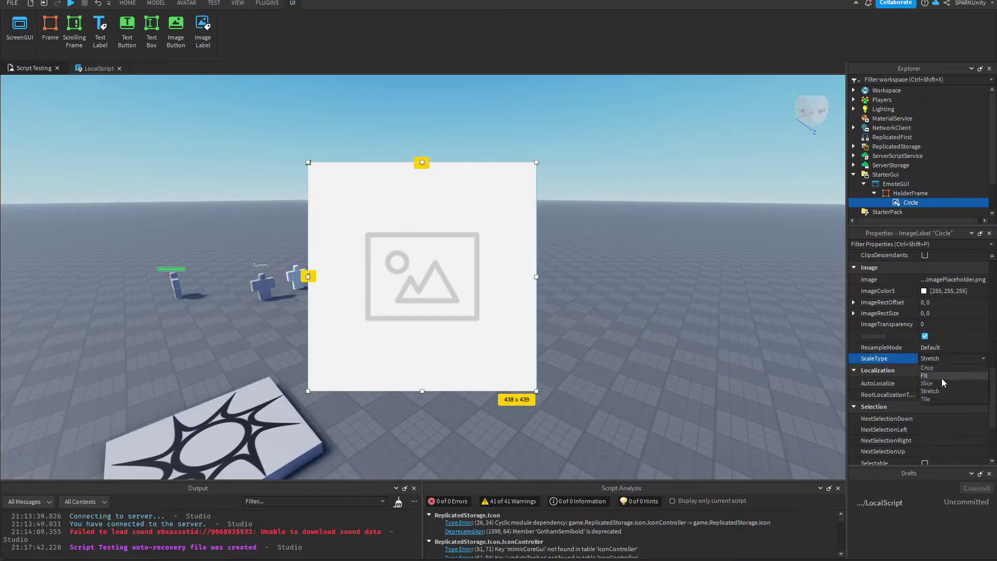
{"action": "left_click", "coordinate": [942, 377]}
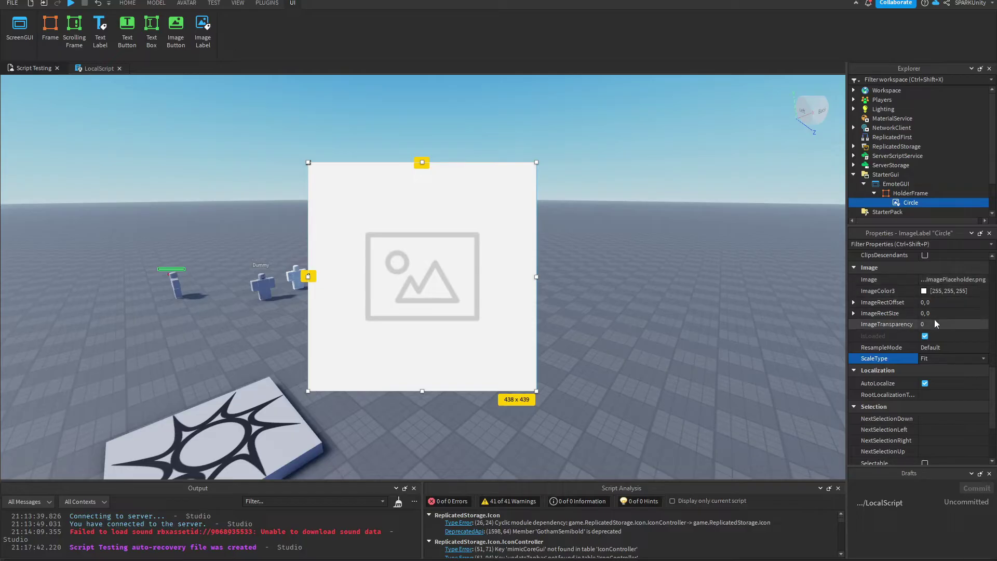
{"action": "scroll", "coordinate": [936, 323], "scroll_direction": "up", "scroll_amount": 5}
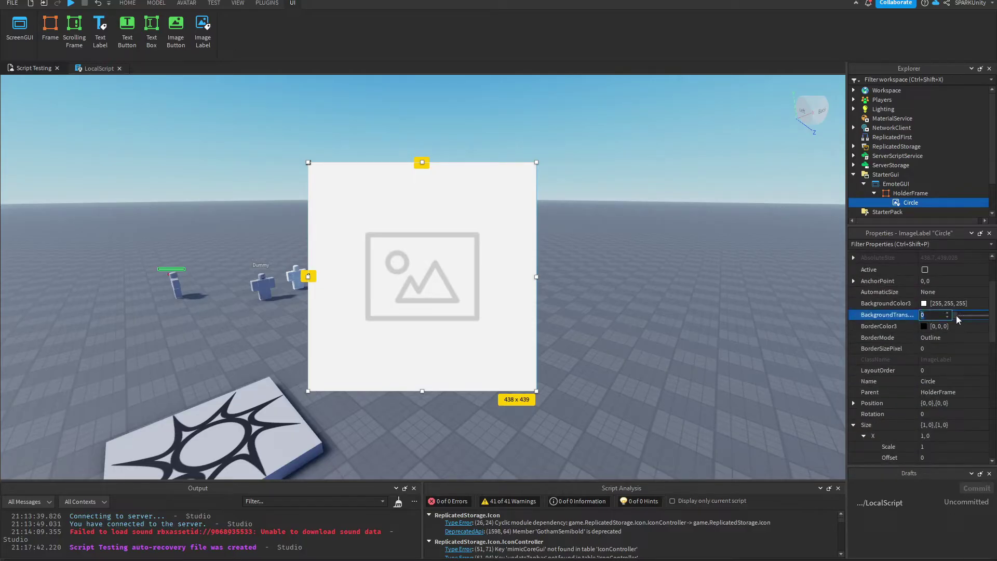
{"action": "scroll", "coordinate": [933, 359], "scroll_direction": "down", "scroll_amount": 3}
{"action": "scroll", "coordinate": [933, 359], "scroll_direction": "down", "scroll_amount": 4}
{"action": "left_click", "coordinate": [938, 345]}
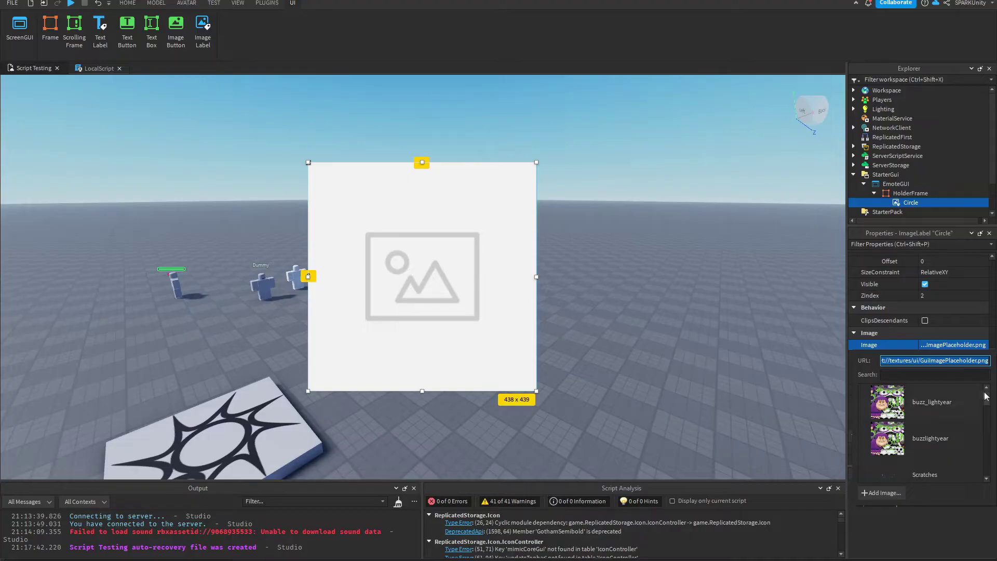
- Pick the imported Circle asset as the ImageLabel's image and view the ring in the scene
{"action": "left_click_drag", "start_coordinate": [986, 399], "coordinate": [988, 470]}
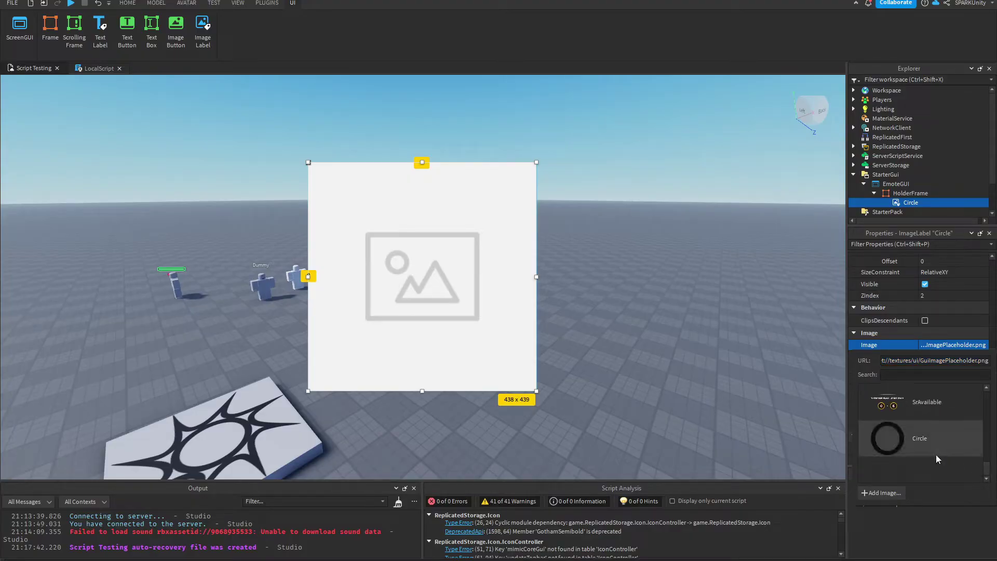
{"action": "left_click", "coordinate": [908, 443]}
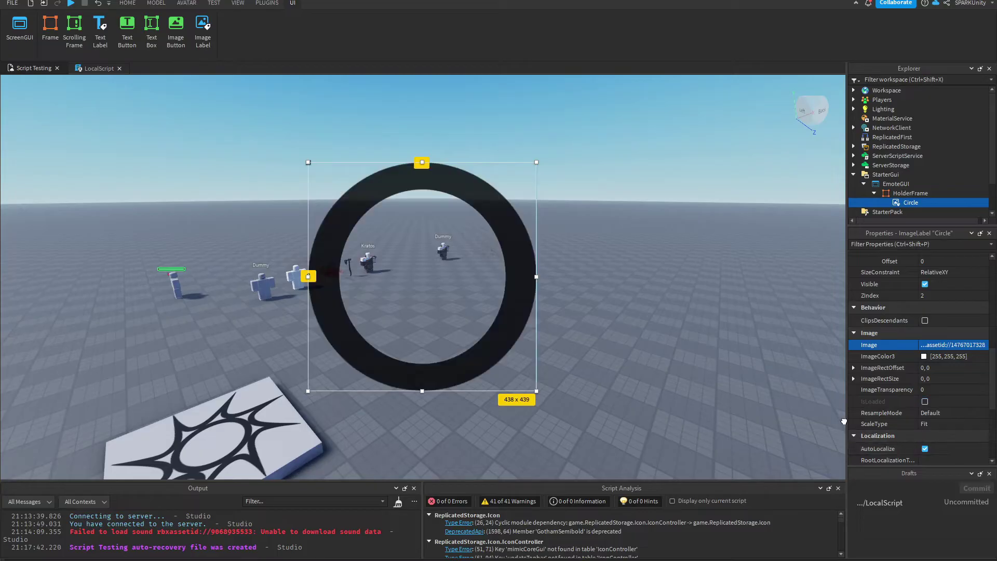
{"action": "right_click_drag", "start_coordinate": [689, 199], "coordinate": [734, 239]}
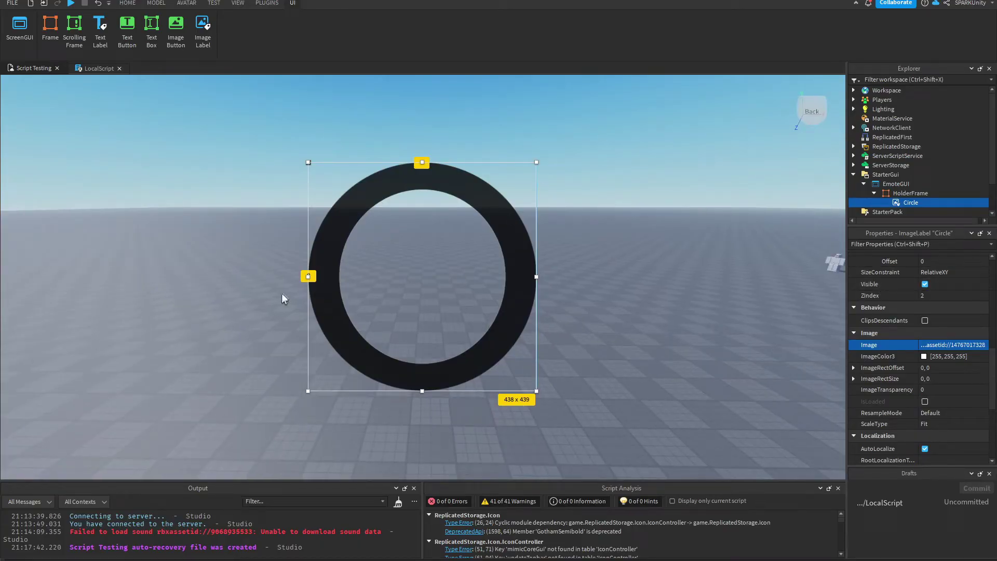
{"action": "scroll", "coordinate": [914, 374], "scroll_direction": "up", "scroll_amount": 8}
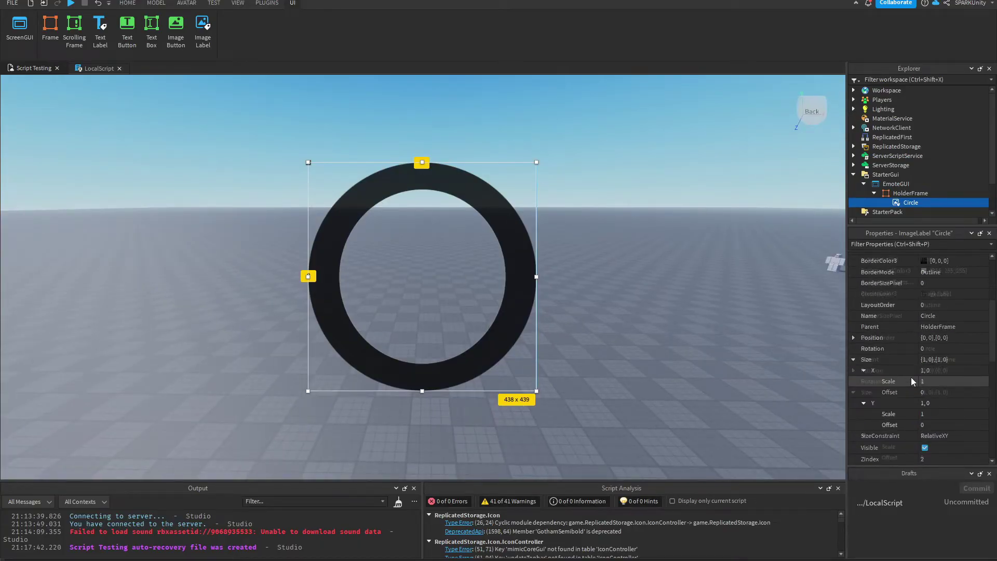
{"action": "scroll", "coordinate": [922, 349], "scroll_direction": "down", "scroll_amount": 6}
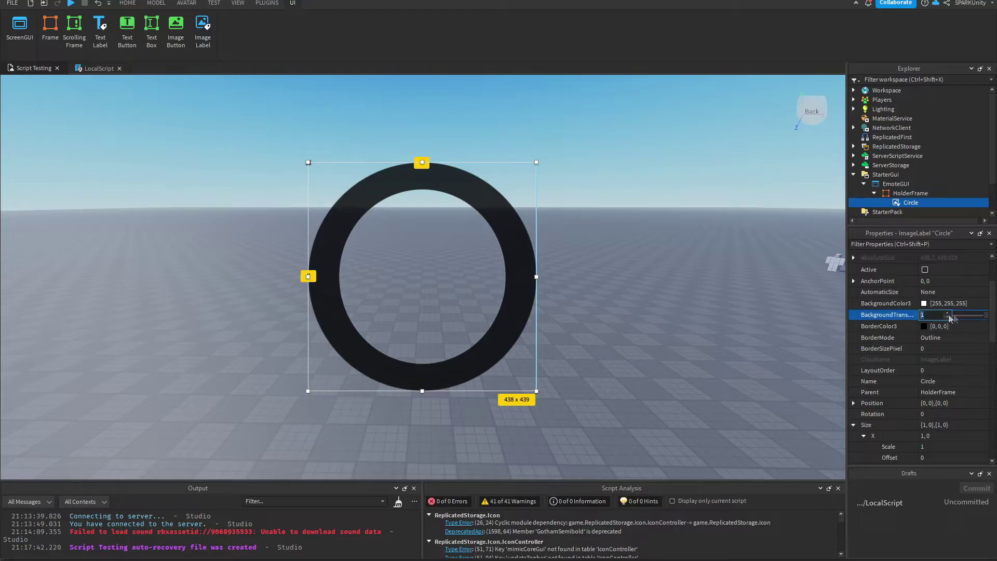
{"action": "scroll", "coordinate": [929, 373], "scroll_direction": "down", "scroll_amount": 3}
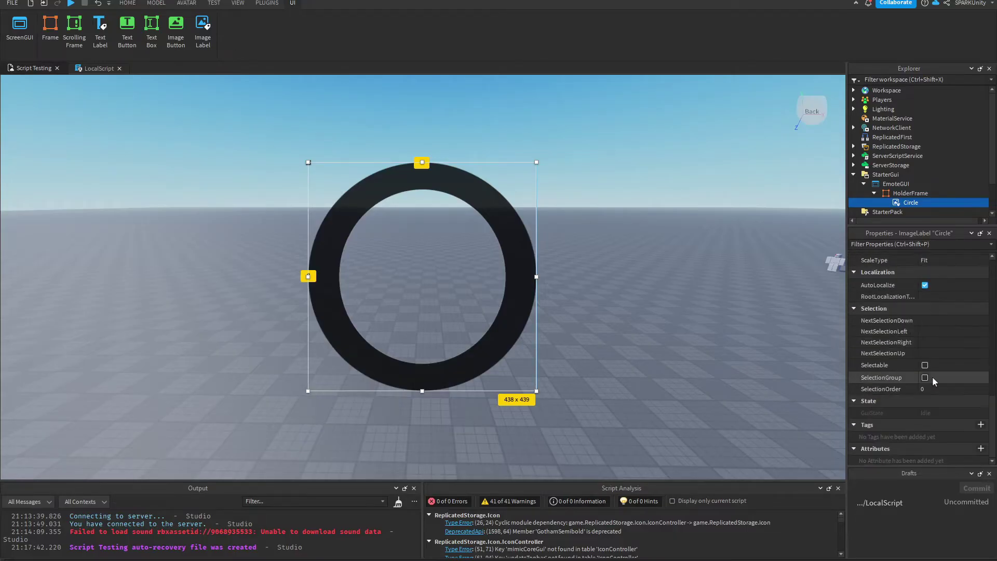
- Make the Circle ring partly see-through, then select EmoteGUI
{"action": "left_click", "coordinate": [930, 357]}
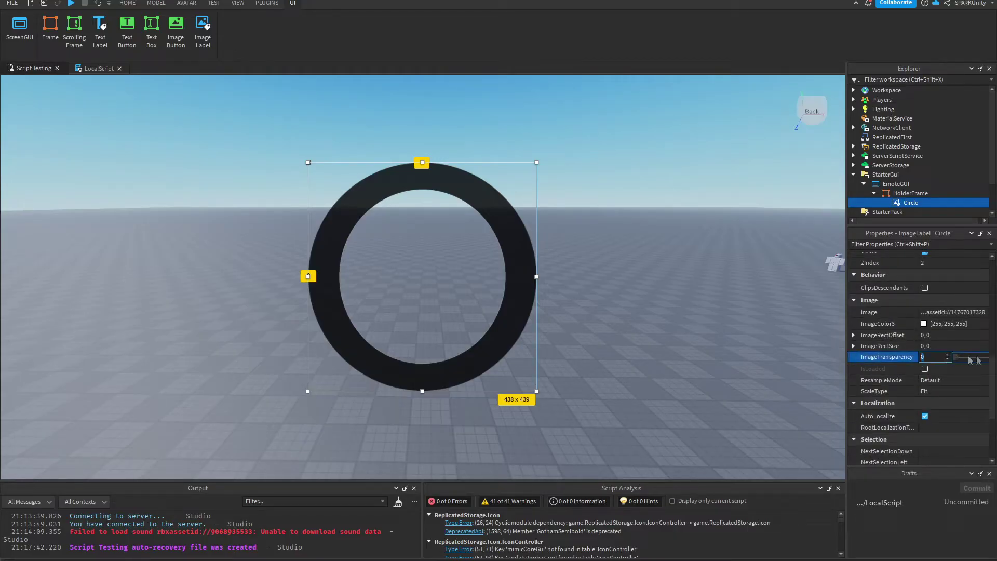
{"action": "left_click_drag", "start_coordinate": [957, 358], "coordinate": [972, 362]}
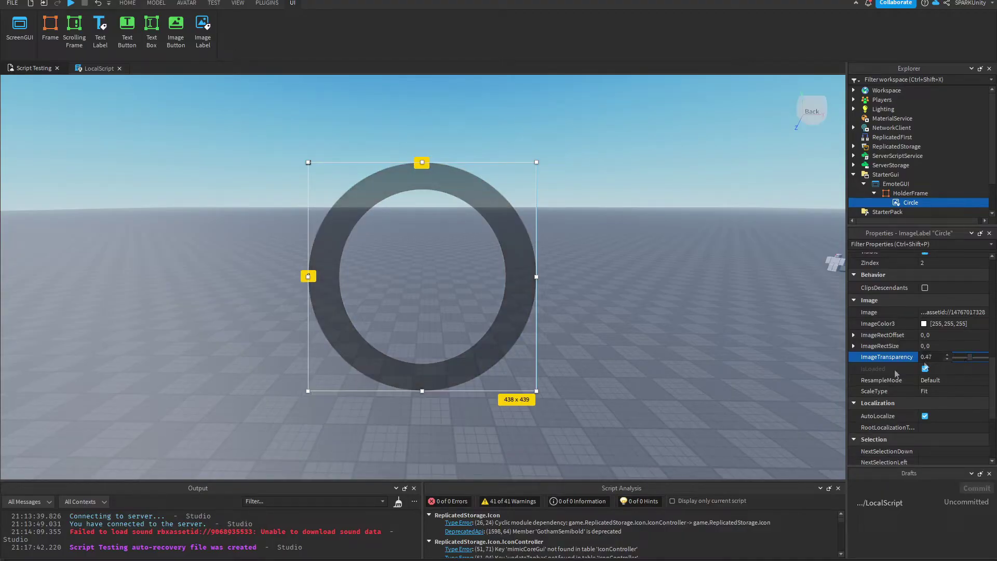
{"action": "left_click", "coordinate": [903, 194]}
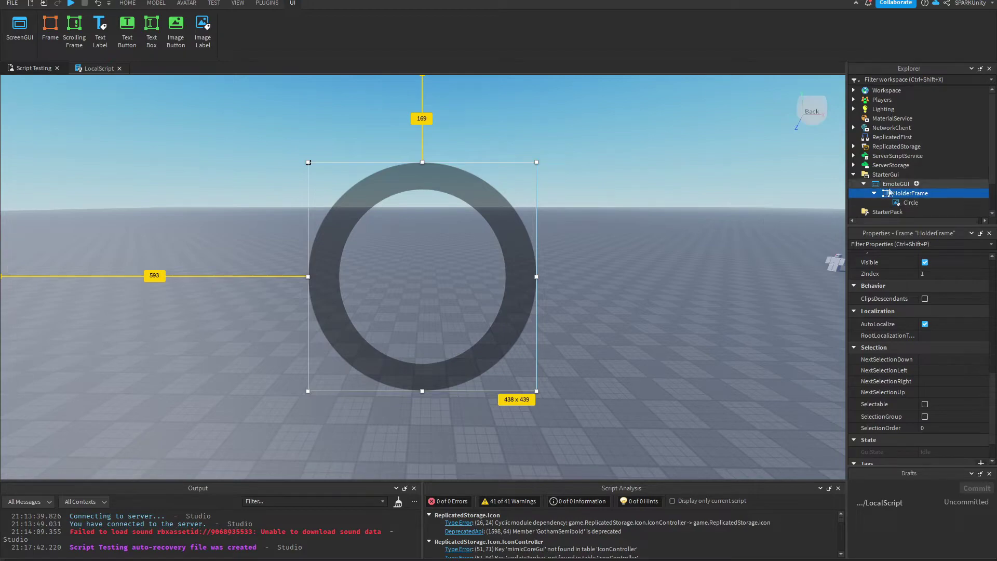
{"action": "left_click", "coordinate": [896, 184]}
- Toggle EmoteGUI's Enabled off and back on to confirm it hides the ring
{"action": "scroll", "coordinate": [898, 304], "scroll_direction": "up", "scroll_amount": 2}
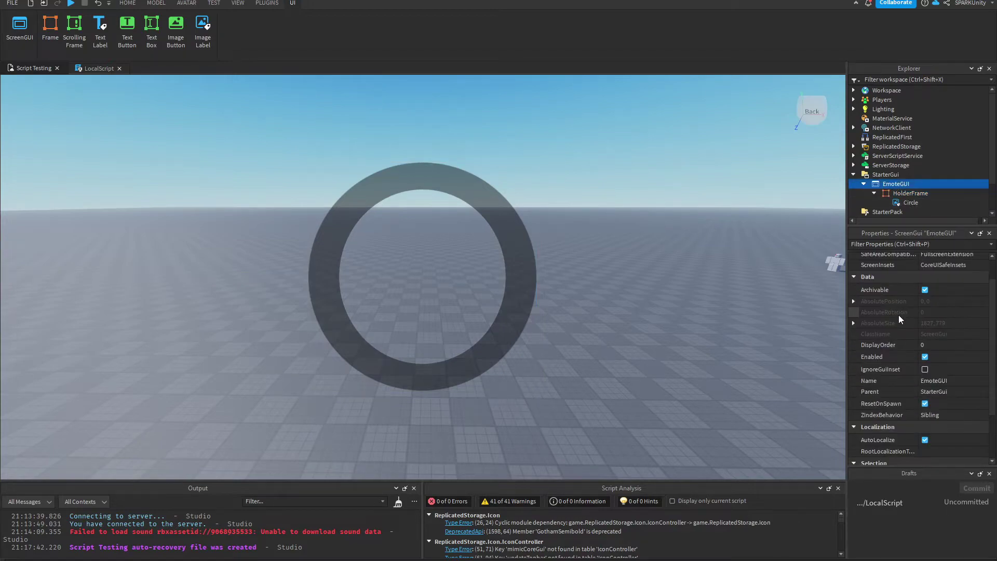
{"action": "right_click_drag", "start_coordinate": [630, 213], "coordinate": [633, 213]}
{"action": "left_click", "coordinate": [540, 141]}
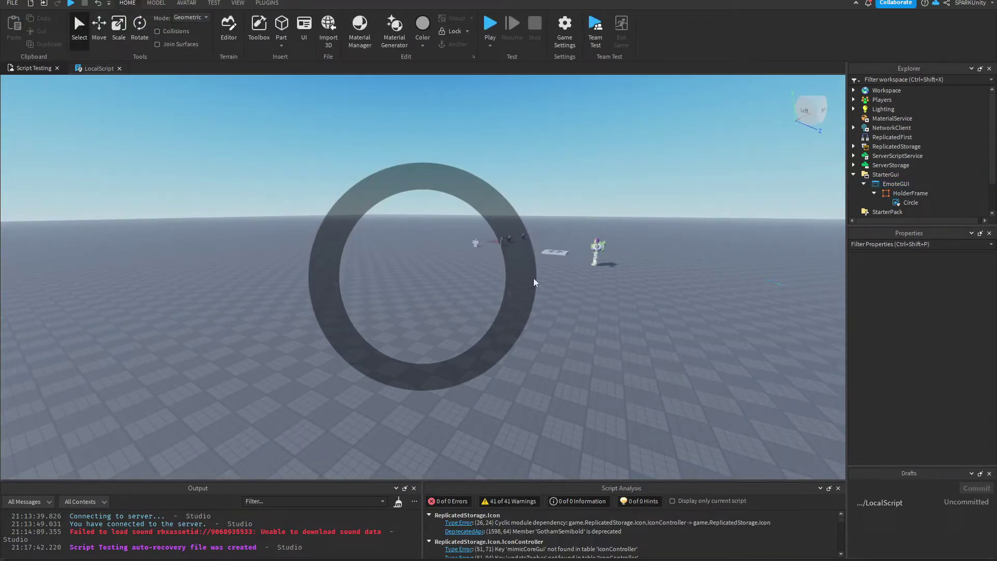
{"action": "left_click", "coordinate": [896, 184]}
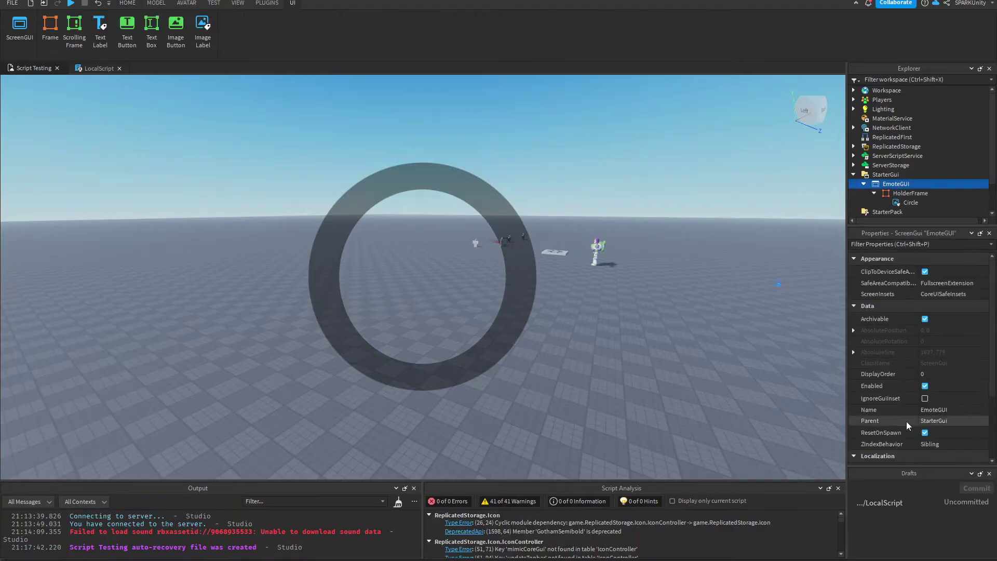
{"action": "left_click", "coordinate": [924, 386]}
{"action": "left_click", "coordinate": [925, 385]}
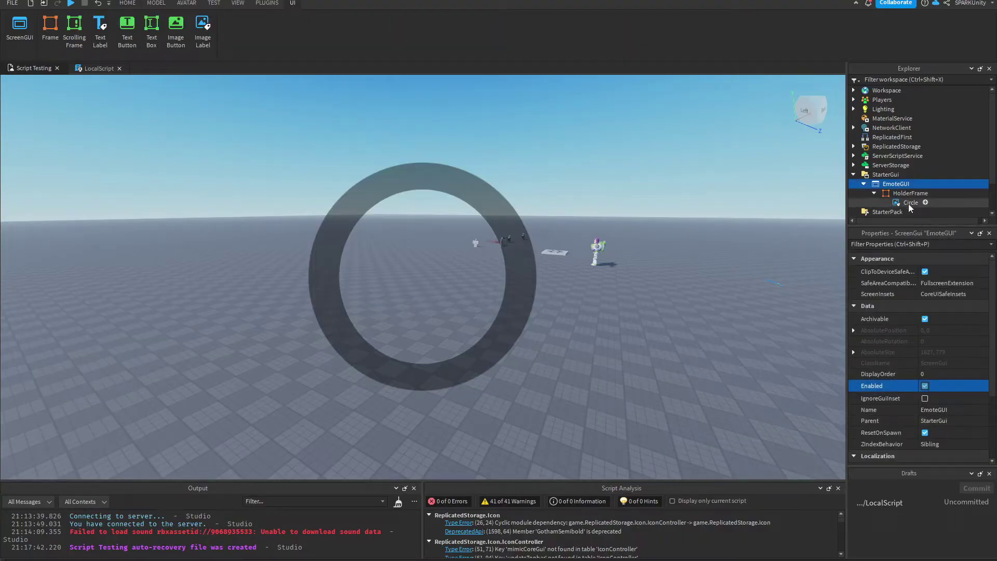
- Insert a Frame into HolderFrame and rename it EmoteFrame1
{"action": "left_click", "coordinate": [934, 194]}
{"action": "left_click", "coordinate": [935, 193]}
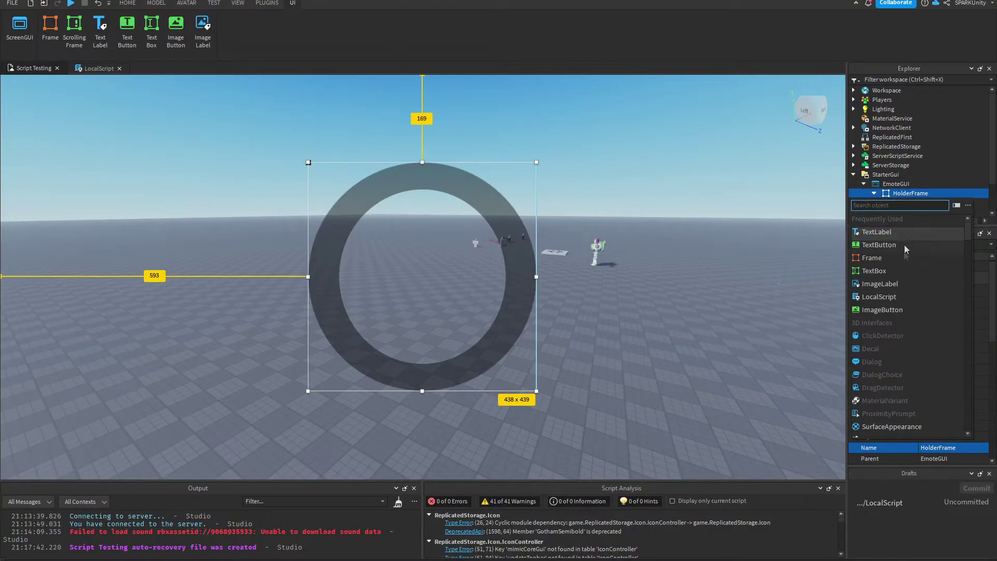
{"action": "left_click", "coordinate": [902, 258]}
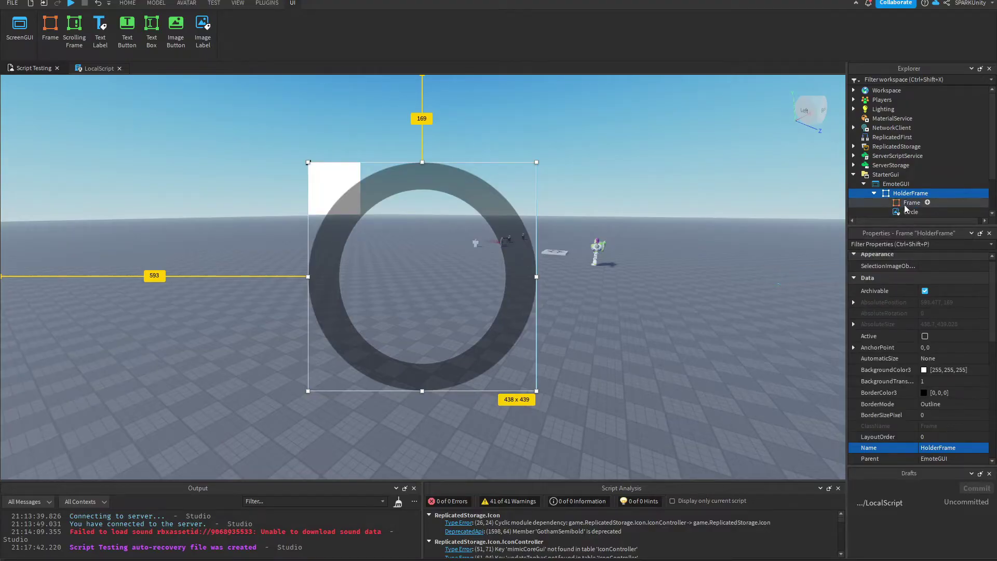
{"action": "left_click", "coordinate": [913, 204]}
{"action": "left_click", "coordinate": [913, 204]}
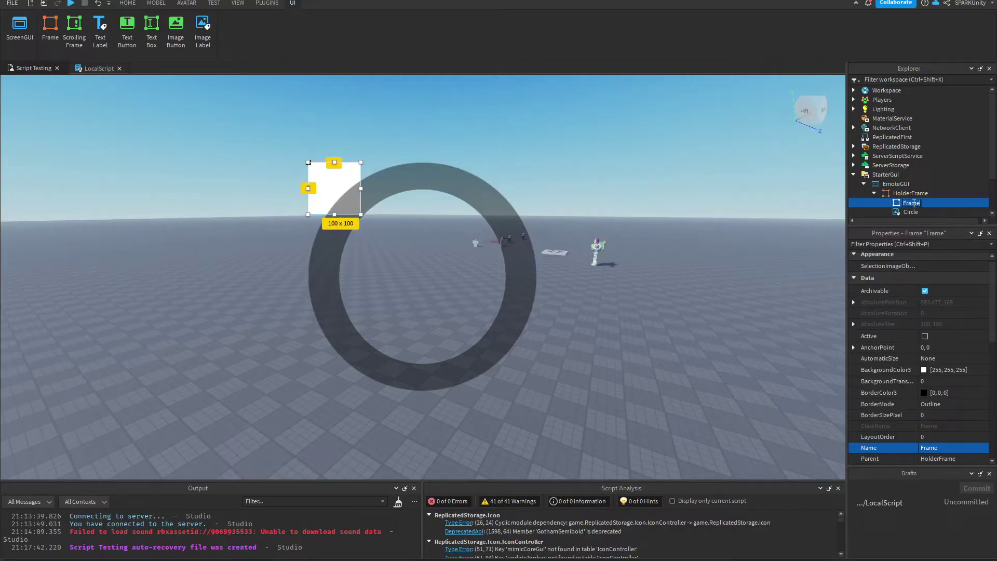
{"action": "type", "text": "EmoteFrame1"}
{"action": "key", "text": "Return"}
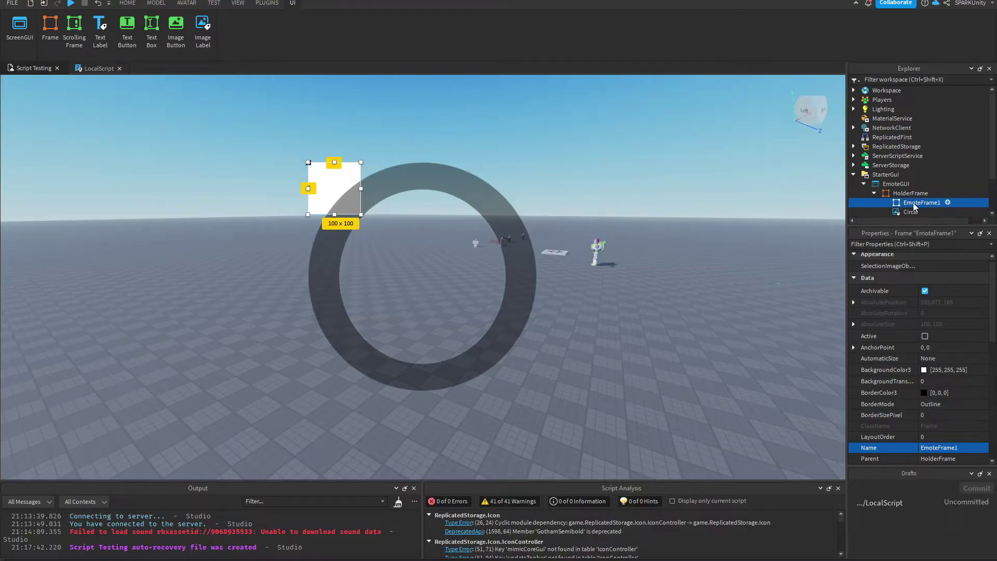
- Set EmoteFrame1's ZIndex to 3
{"action": "scroll", "coordinate": [869, 360], "scroll_direction": "down", "scroll_amount": 3}
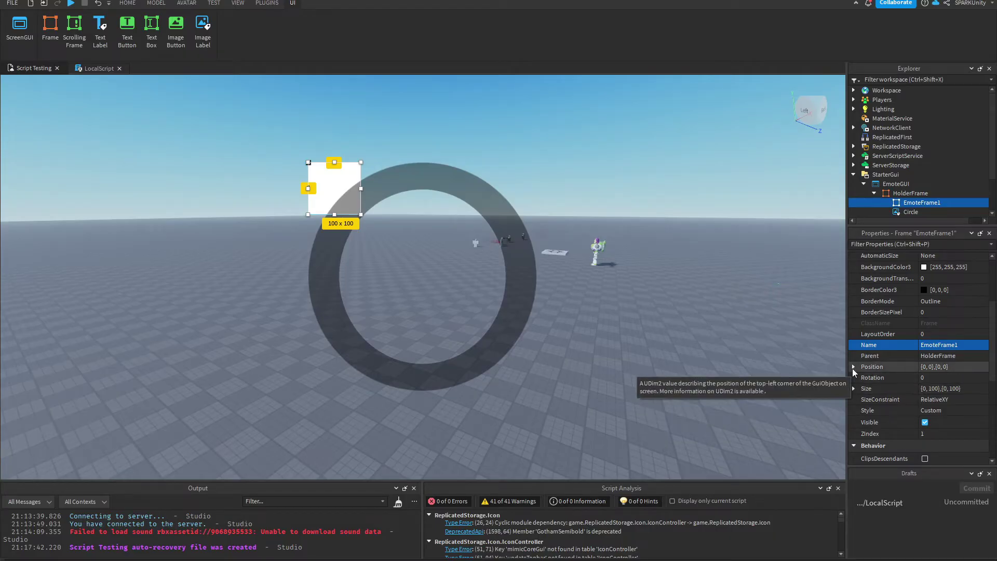
{"action": "scroll", "coordinate": [855, 369], "scroll_direction": "down", "scroll_amount": 1}
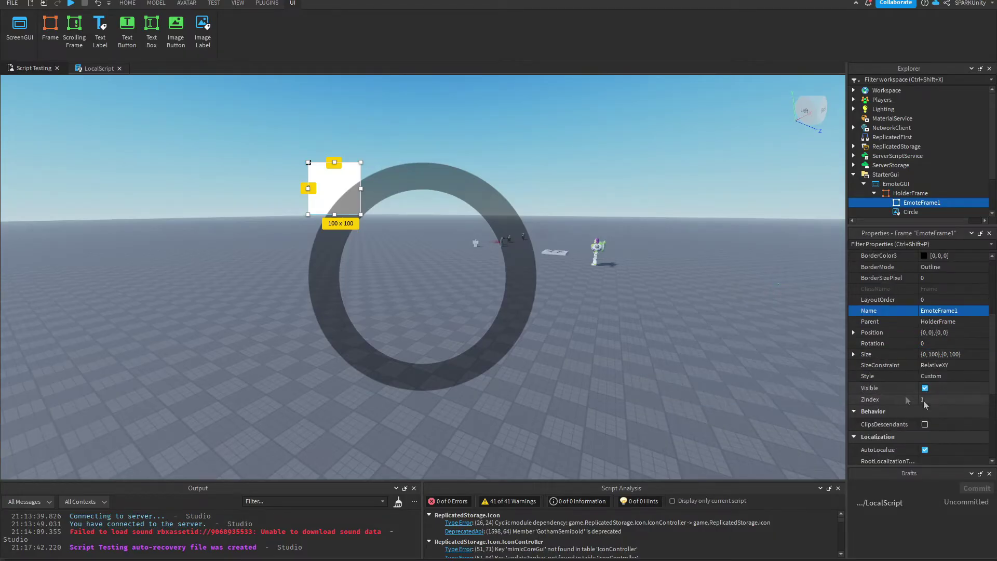
{"action": "left_click", "coordinate": [935, 399]}
{"action": "type", "text": "3"}
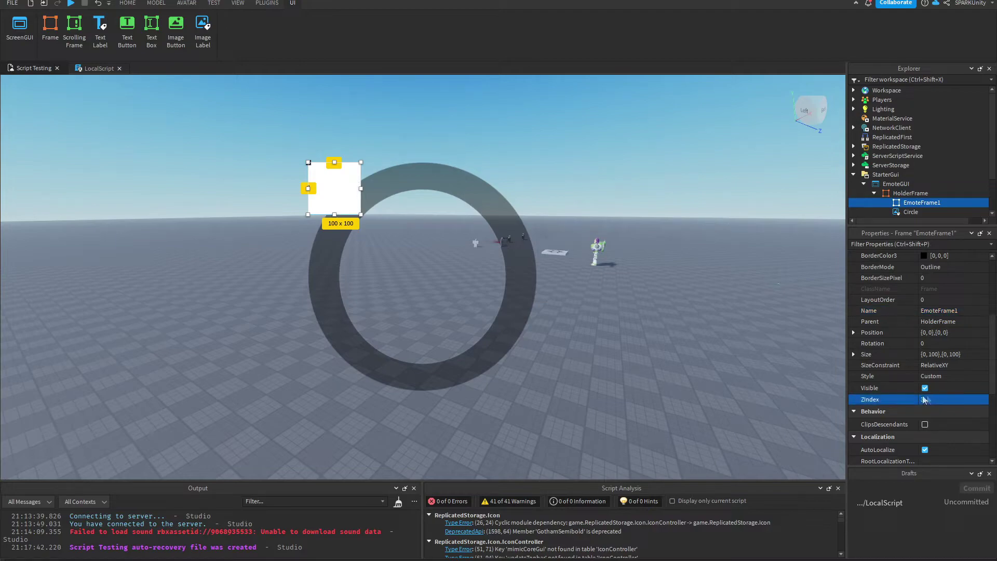
{"action": "left_click", "coordinate": [854, 355]}
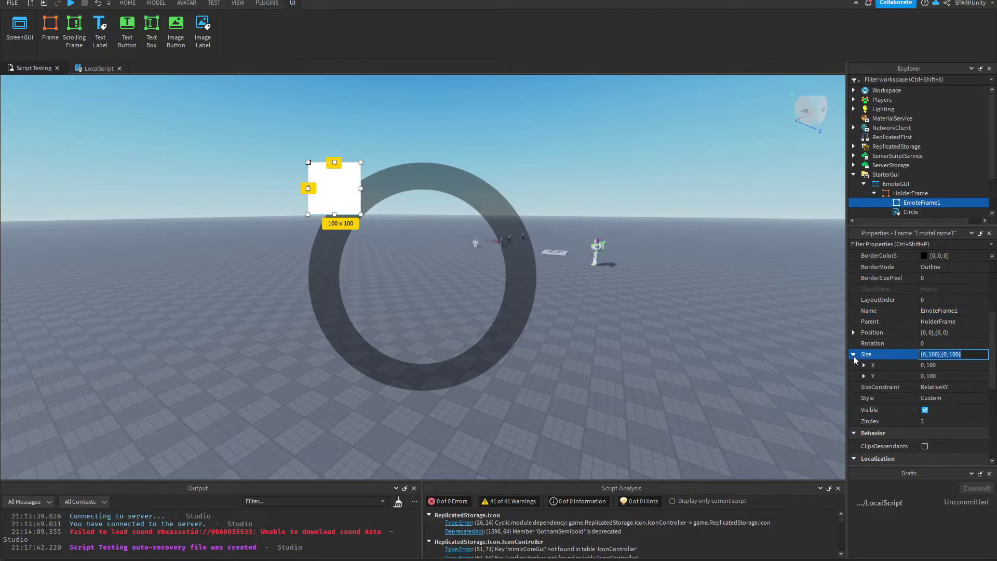
- Clear EmoteFrame1's height and width offsets to 0
{"action": "left_click", "coordinate": [864, 365]}
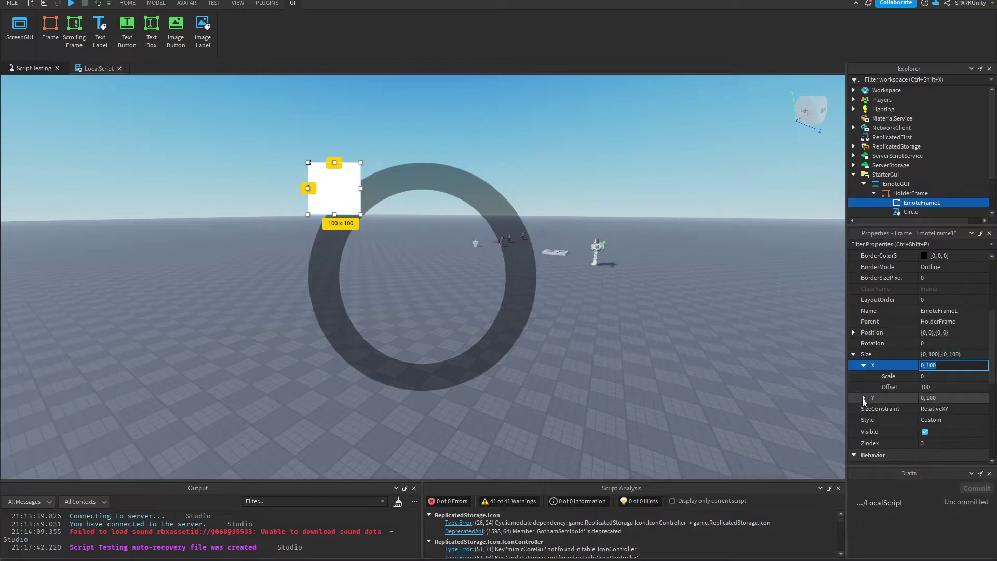
{"action": "left_click", "coordinate": [864, 398]}
{"action": "left_click", "coordinate": [927, 419]}
{"action": "type", "text": "0"}
{"action": "key", "text": "Return"}
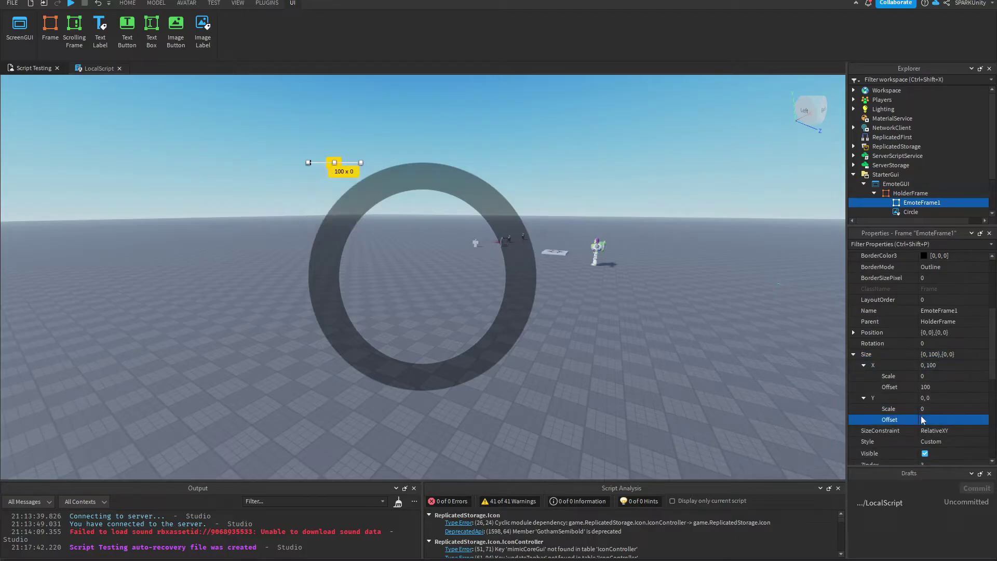
{"action": "left_click", "coordinate": [935, 387]}
{"action": "type", "text": "0"}
{"action": "key", "text": "Return"}
{"action": "left_click", "coordinate": [933, 376]}
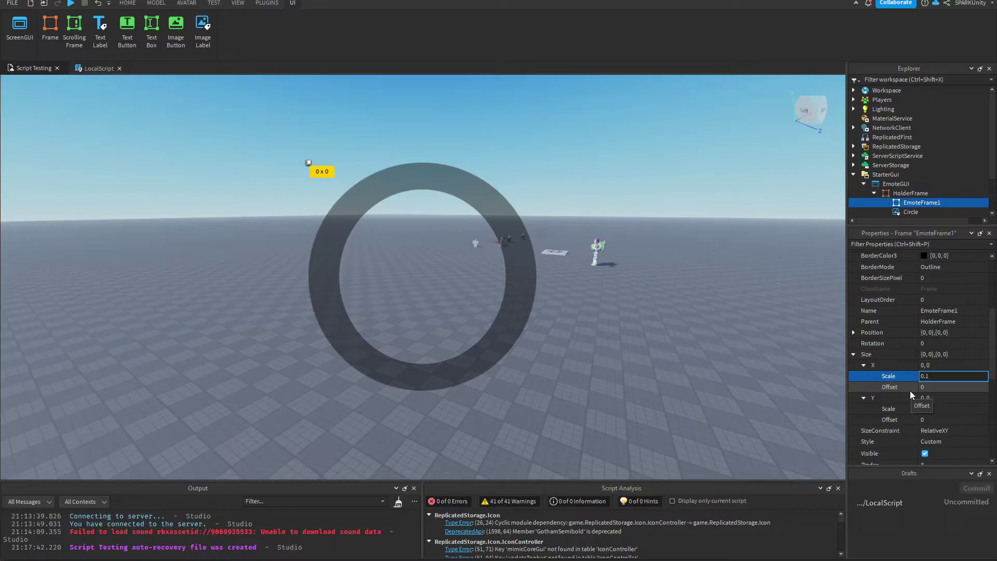
- Set EmoteFrame1's width and height scale to 0.1
{"action": "key", "text": "Return"}
{"action": "left_click", "coordinate": [933, 410]}
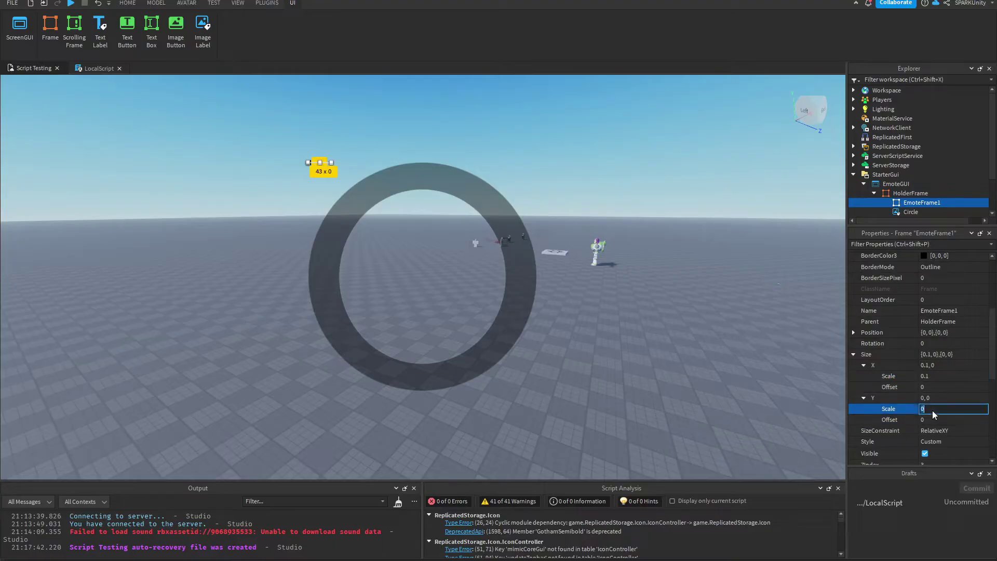
{"action": "type", "text": ".1"}
{"action": "key", "text": "Return"}
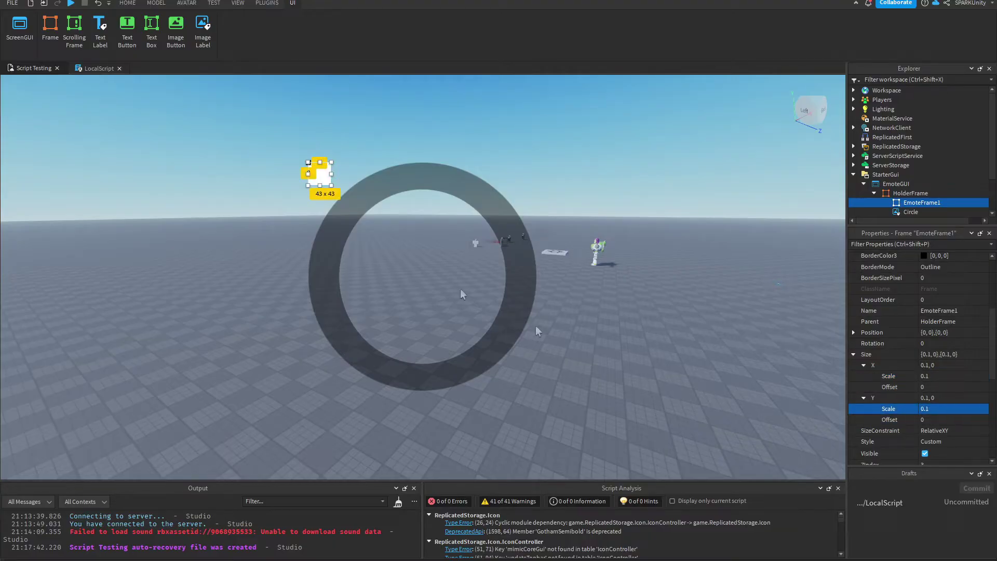
- Place EmoteFrame1 at the ring's top centre and enlarge it to 140 x 140
{"action": "left_click_drag", "start_coordinate": [323, 180], "coordinate": [427, 183]}
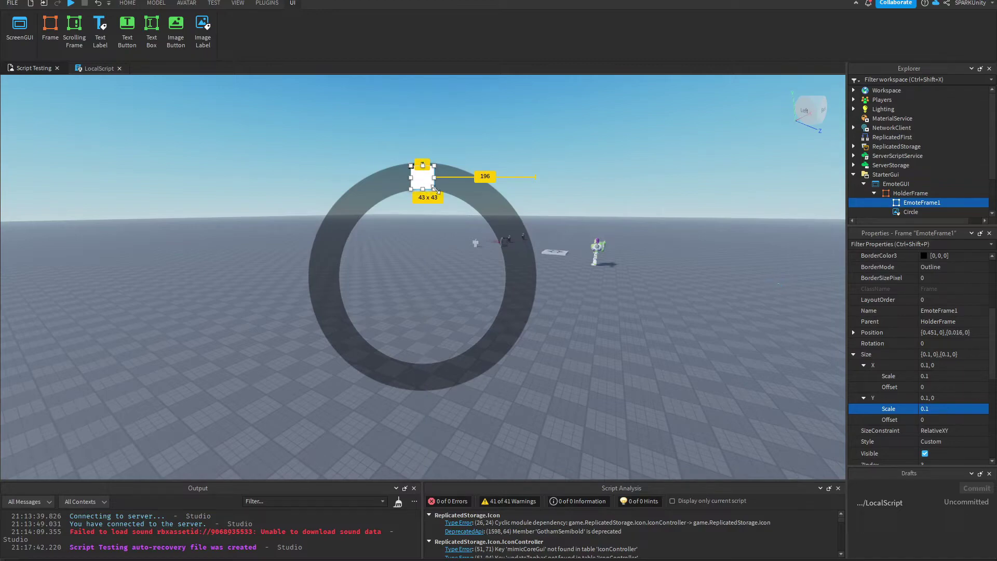
{"action": "mouse_move", "coordinate": [434, 188]}
{"action": "left_mouse_down"}
{"action": "mouse_move", "coordinate": [482, 230]}
{"action": "mouse_move", "coordinate": [447, 213]}
{"action": "mouse_move", "coordinate": [442, 189]}
{"action": "mouse_move", "coordinate": [462, 218]}
{"action": "mouse_move", "coordinate": [445, 203]}
{"action": "left_mouse_up"}
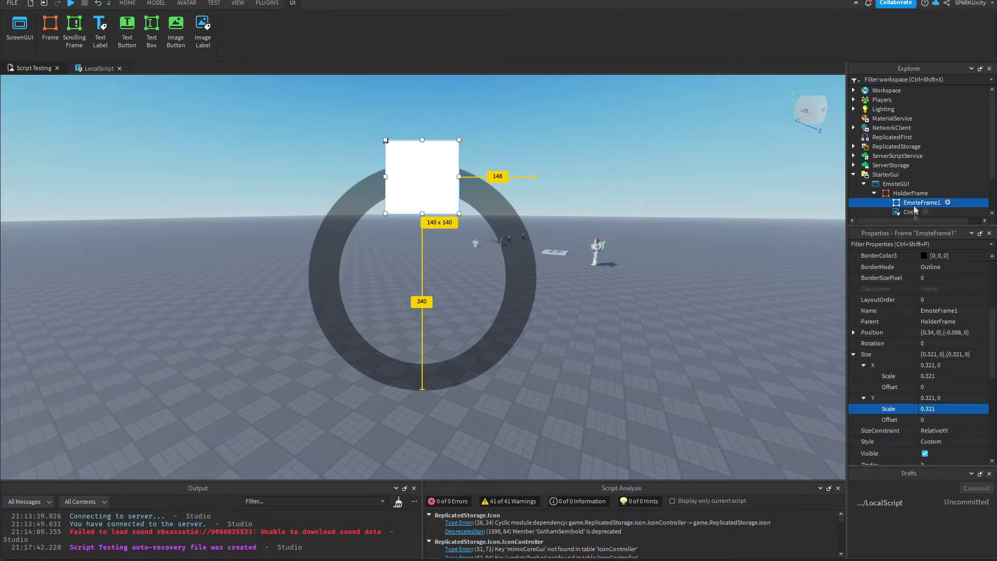
{"action": "left_click", "coordinate": [853, 354]}
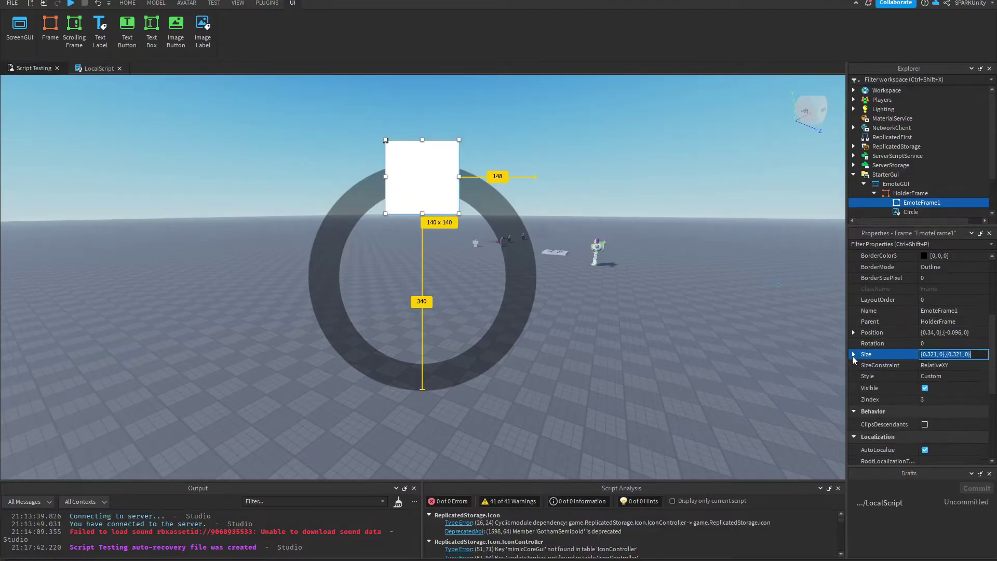
{"action": "scroll", "coordinate": [908, 396], "scroll_direction": "down", "scroll_amount": 4}
{"action": "scroll", "coordinate": [908, 396], "scroll_direction": "up", "scroll_amount": 4}
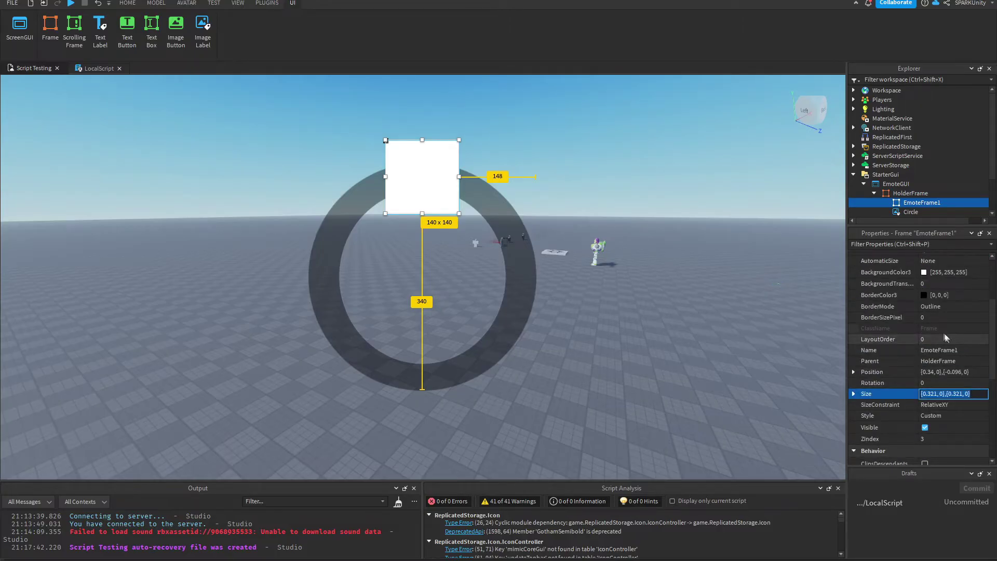
{"action": "scroll", "coordinate": [944, 337], "scroll_direction": "up", "scroll_amount": 3}
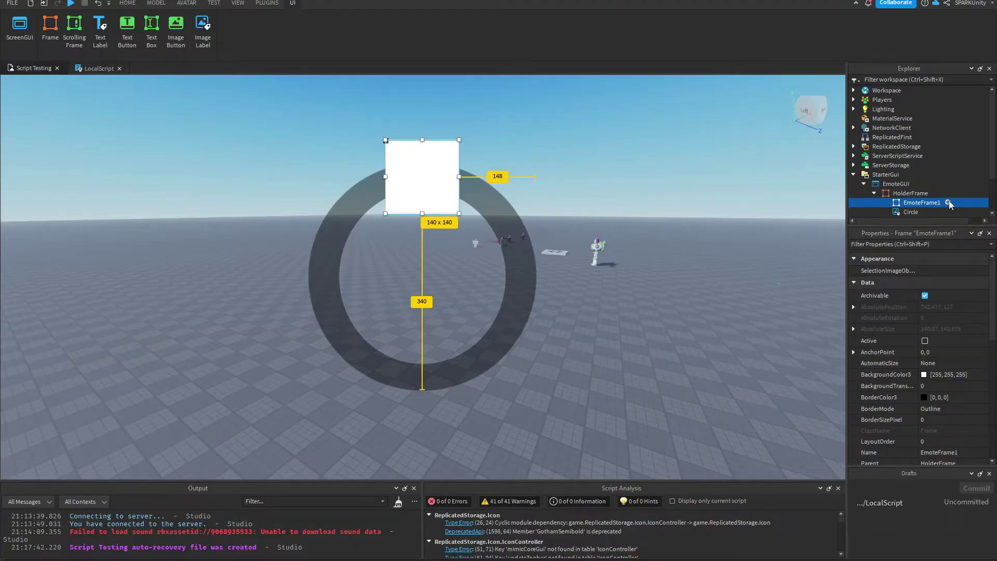
- Insert a TextButton into EmoteFrame1 and make its background fully transparent
{"action": "left_click", "coordinate": [949, 203]}
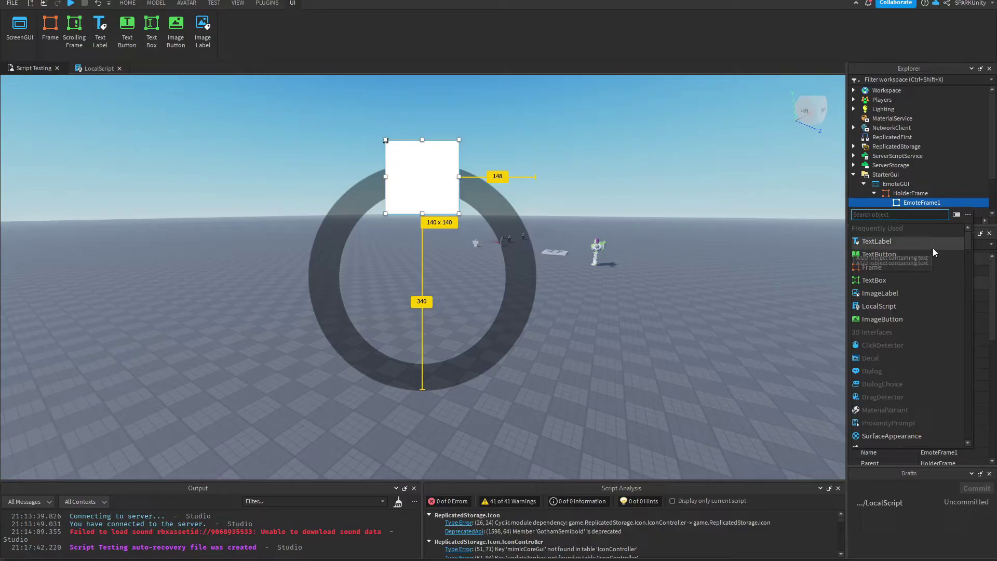
{"action": "left_click", "coordinate": [899, 257]}
{"action": "left_click", "coordinate": [926, 216]}
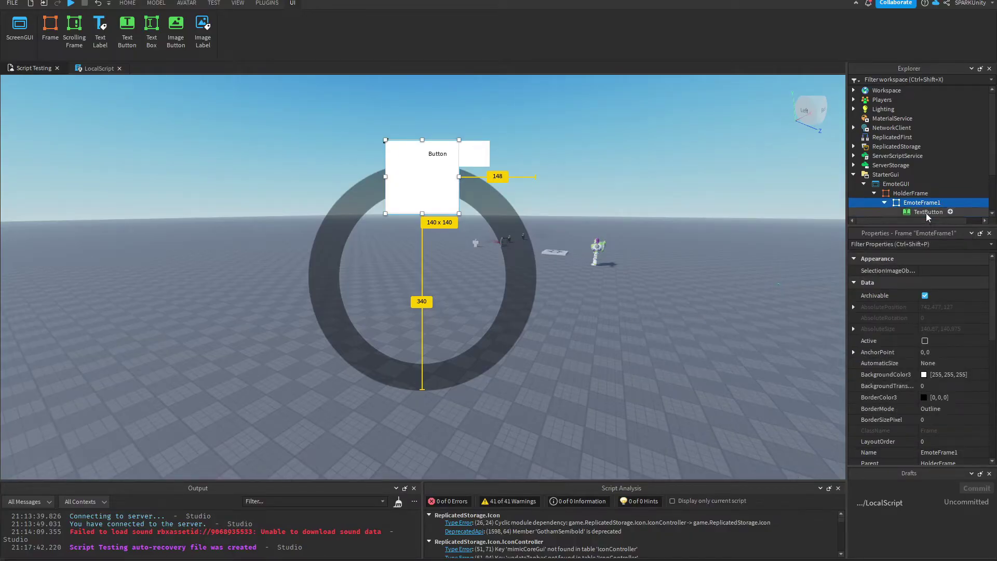
{"action": "scroll", "coordinate": [915, 347], "scroll_direction": "down", "scroll_amount": 3}
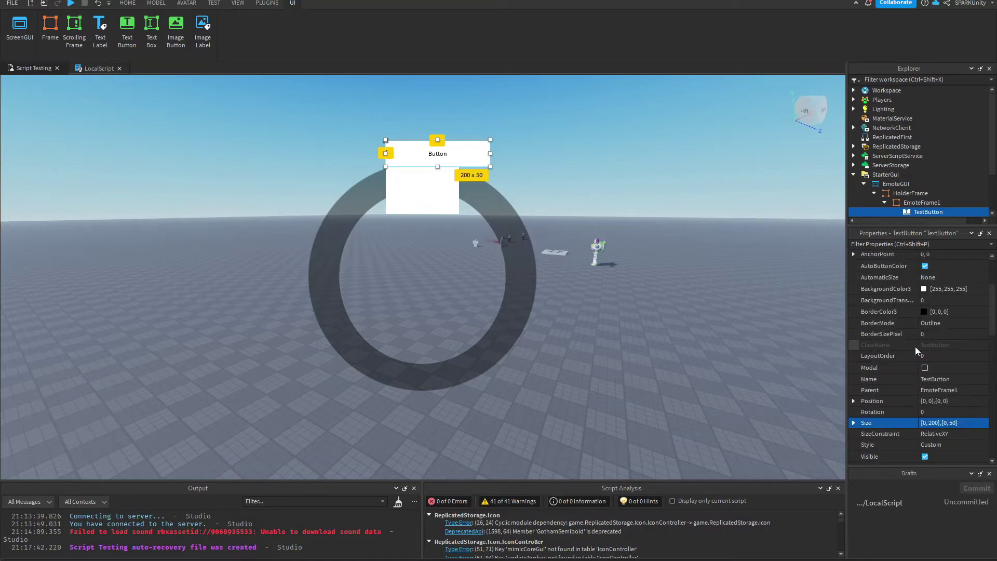
{"action": "left_click", "coordinate": [938, 301]}
{"action": "left_click_drag", "start_coordinate": [959, 301], "coordinate": [987, 301]}
- Size the TextButton to {1,0},{1,0} so it fills the whole frame
{"action": "scroll", "coordinate": [878, 379], "scroll_direction": "down", "scroll_amount": 4}
{"action": "left_click", "coordinate": [854, 294]}
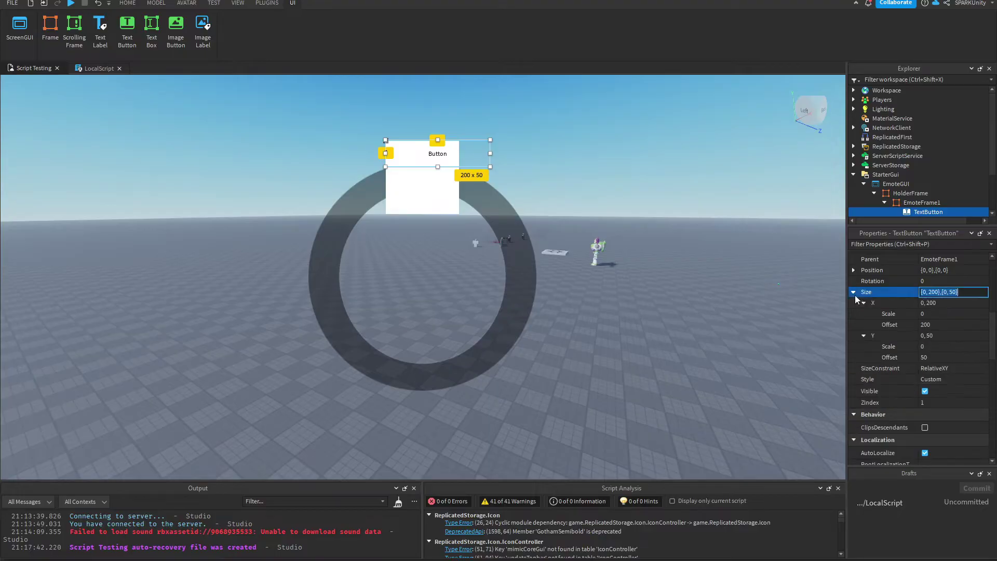
{"action": "left_click", "coordinate": [926, 358]}
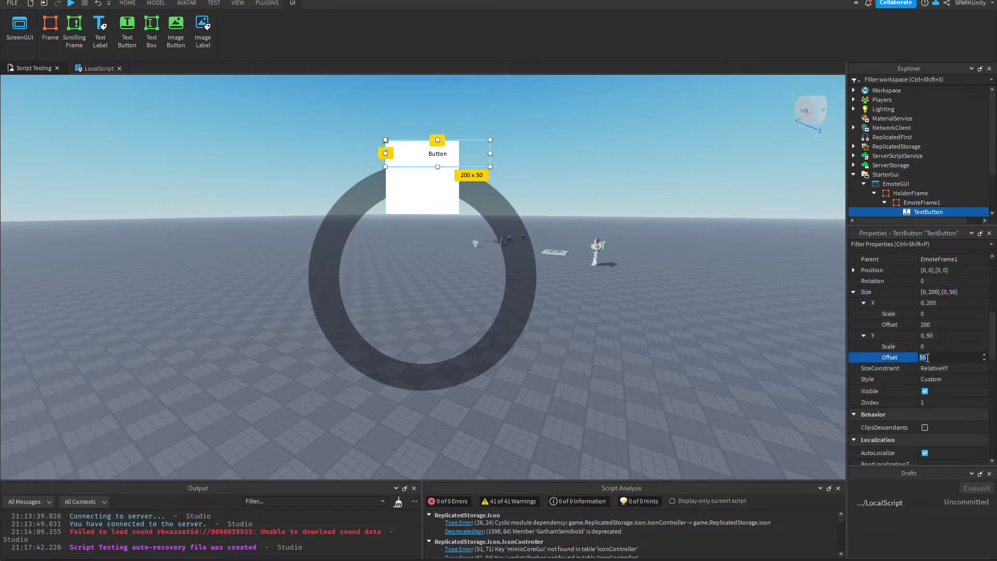
{"action": "type", "text": "0"}
{"action": "left_click", "coordinate": [927, 325]}
{"action": "type", "text": "0"}
{"action": "left_click", "coordinate": [934, 314]}
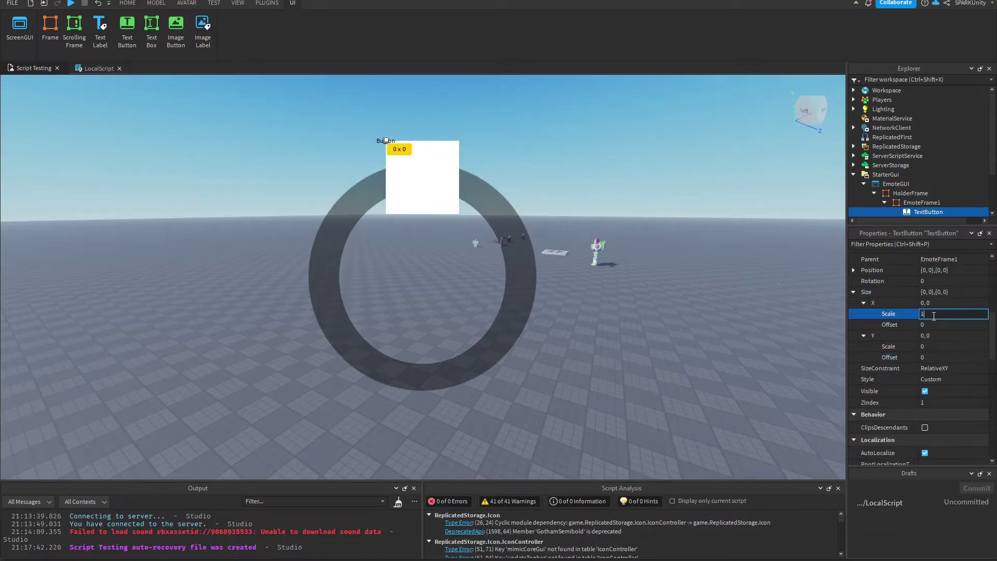
{"action": "left_click", "coordinate": [957, 347]}
{"action": "type", "text": "1"}
{"action": "key", "text": "Return"}
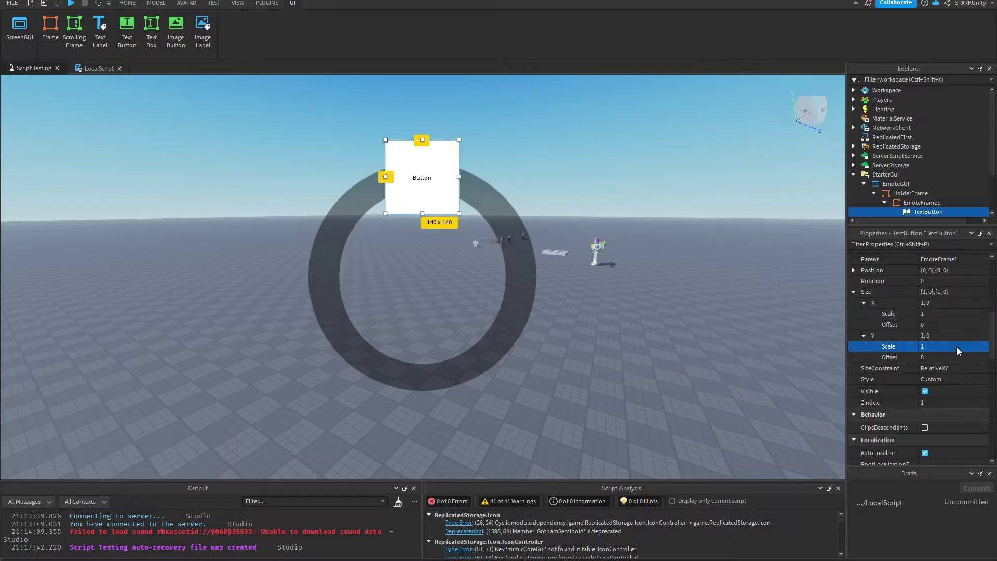
- Set the TextButton's ZIndex to 3
{"action": "scroll", "coordinate": [945, 359], "scroll_direction": "down", "scroll_amount": 1}
{"action": "left_click", "coordinate": [937, 369]}
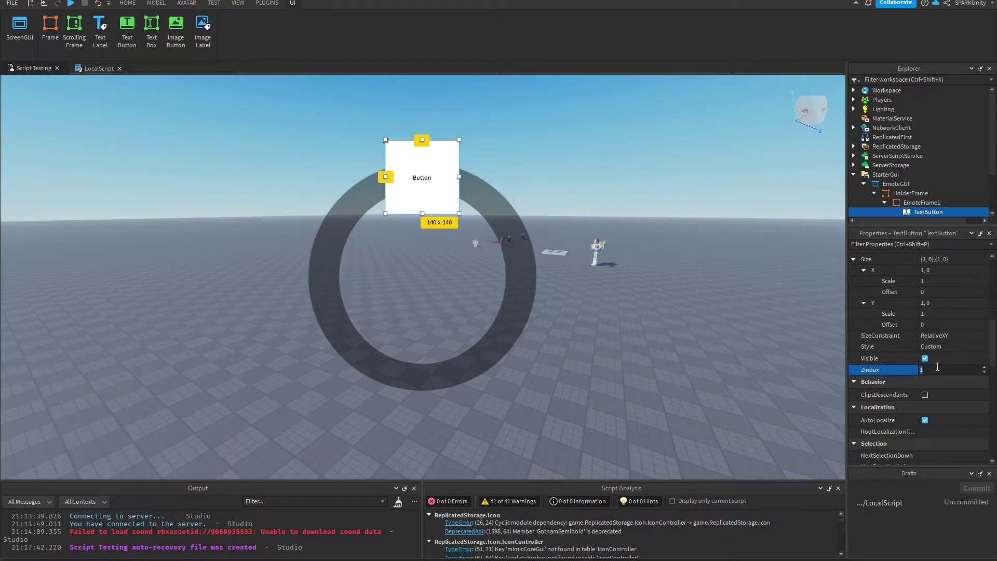
{"action": "type", "text": "3"}
{"action": "key", "text": "Return"}
{"action": "scroll", "coordinate": [904, 329], "scroll_direction": "down", "scroll_amount": 3}
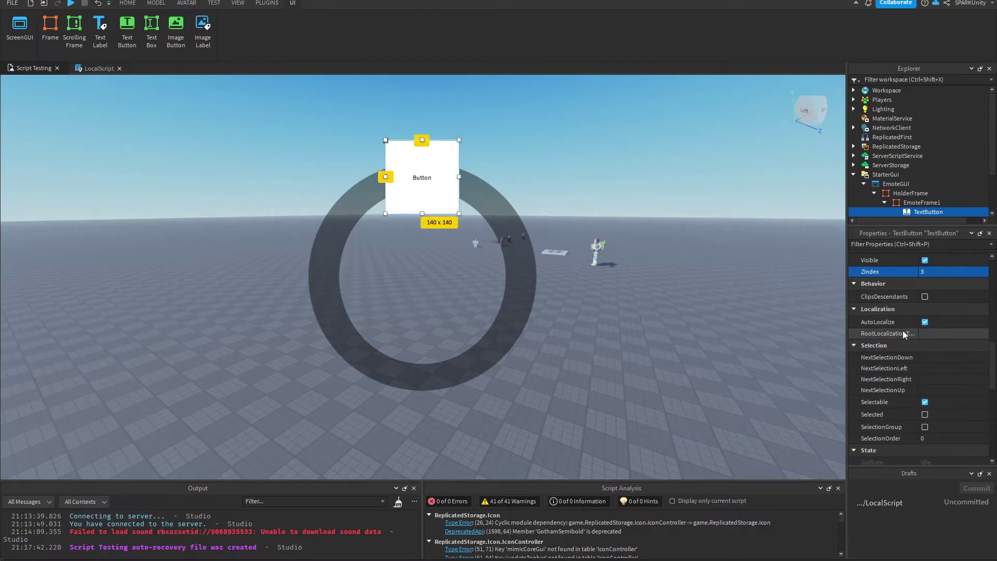
{"action": "scroll", "coordinate": [901, 332], "scroll_direction": "down", "scroll_amount": 8}
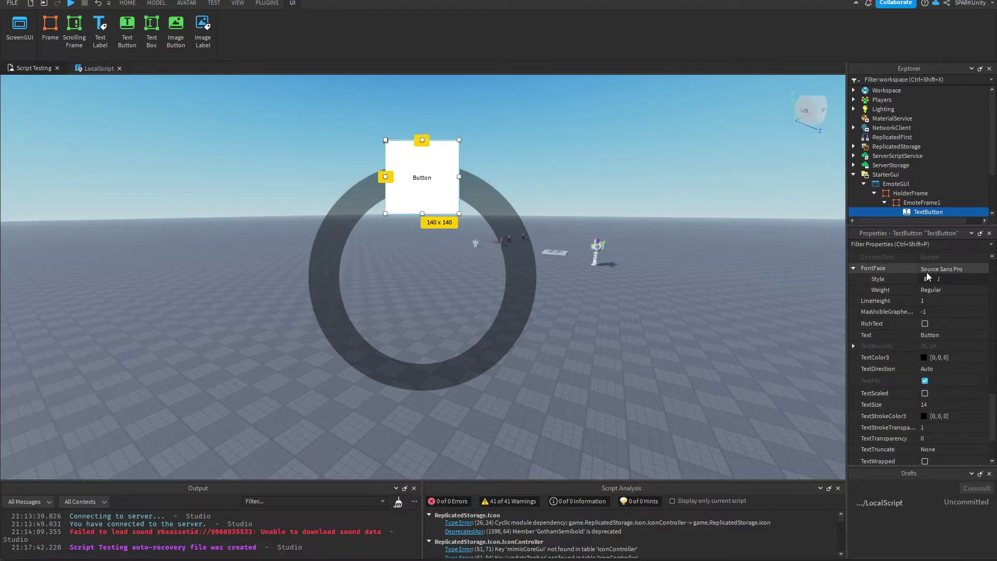
- Drag the BackgroundTransparency slider to make the white button background fully transparent
{"action": "left_click", "coordinate": [922, 203]}
{"action": "scroll", "coordinate": [959, 318], "scroll_direction": "up", "scroll_amount": 5}
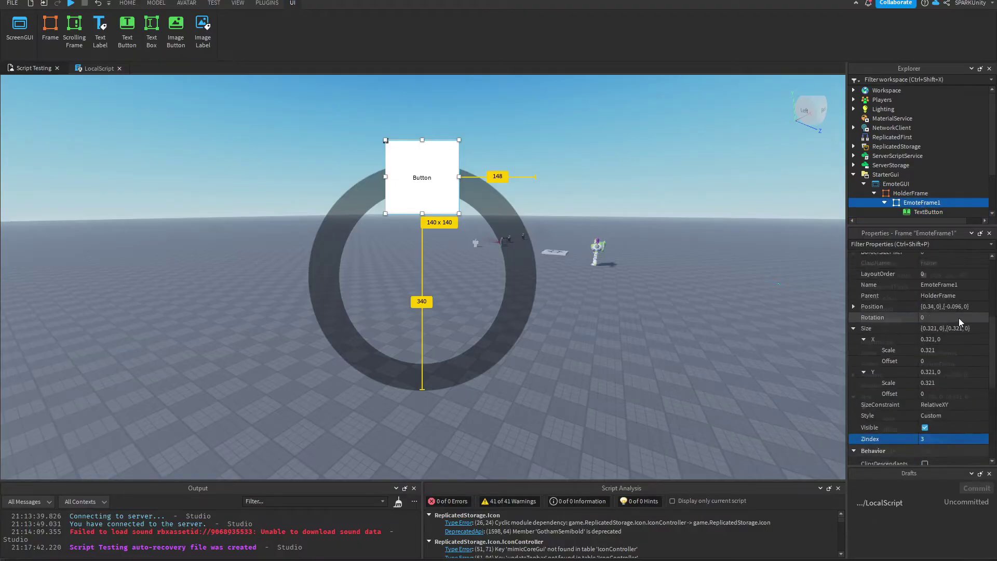
{"action": "left_click", "coordinate": [946, 385]}
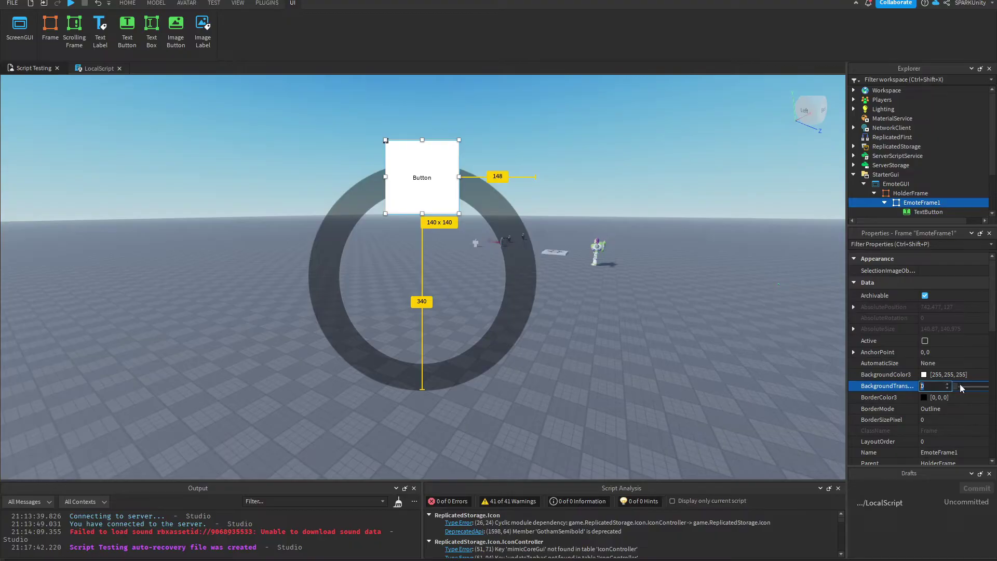
{"action": "left_click_drag", "start_coordinate": [960, 386], "coordinate": [986, 387]}
{"action": "left_click", "coordinate": [928, 212]}
- Turn on TextScaled so the 'Button' label fills the button
{"action": "scroll", "coordinate": [934, 415], "scroll_direction": "down", "scroll_amount": 4}
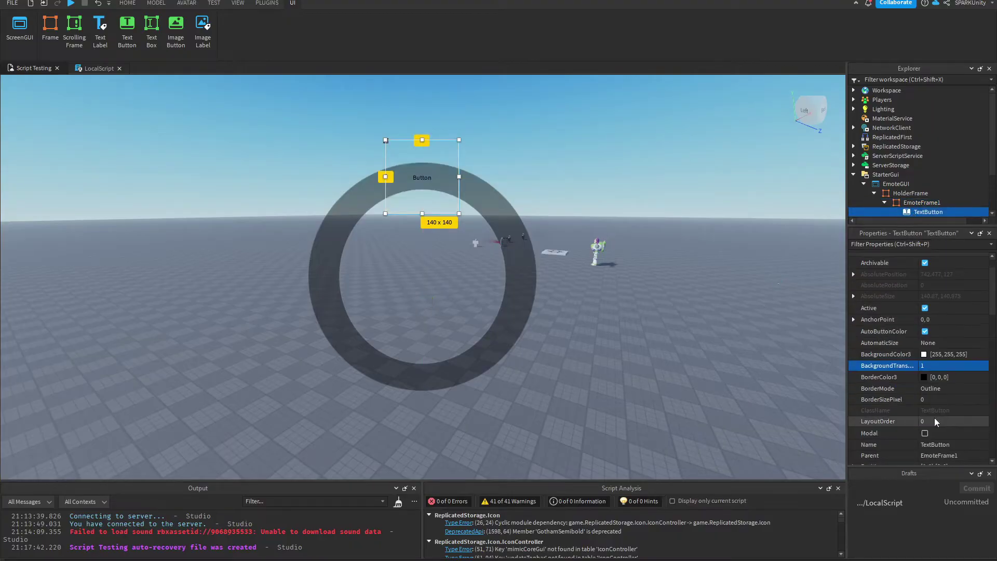
{"action": "scroll", "coordinate": [925, 367], "scroll_direction": "down", "scroll_amount": 6}
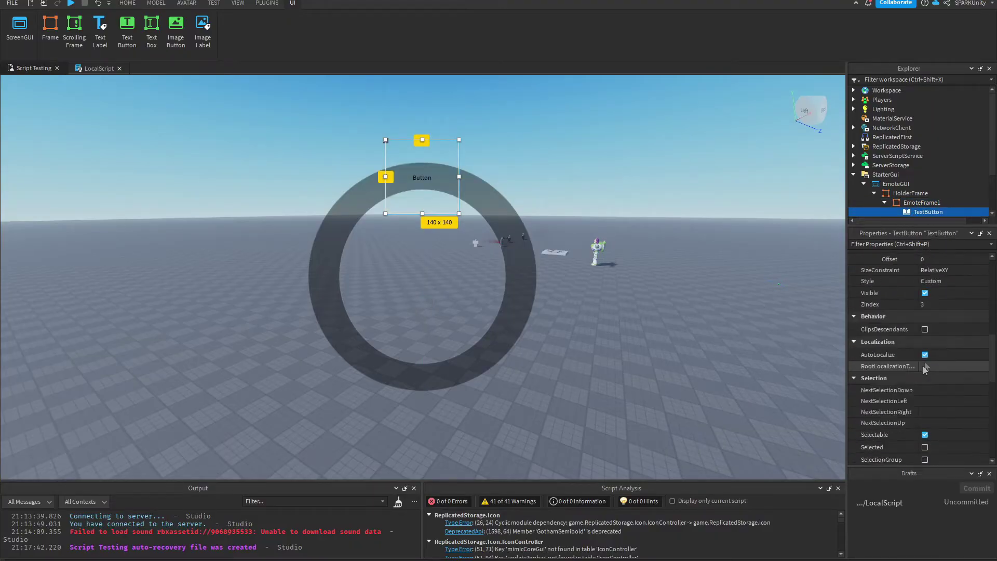
{"action": "scroll", "coordinate": [926, 364], "scroll_direction": "down", "scroll_amount": 2}
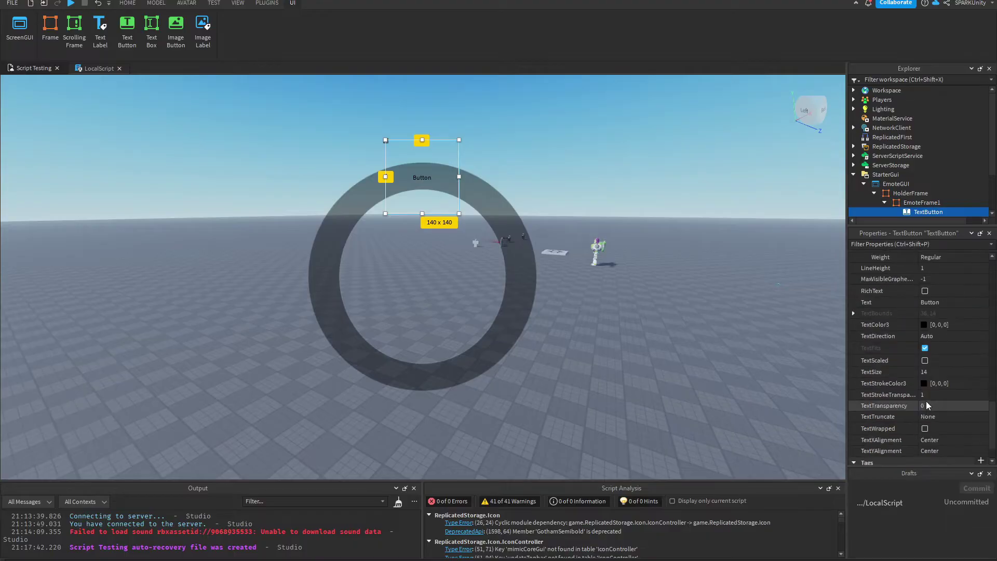
{"action": "left_click", "coordinate": [924, 361]}
{"action": "left_click", "coordinate": [924, 361]}
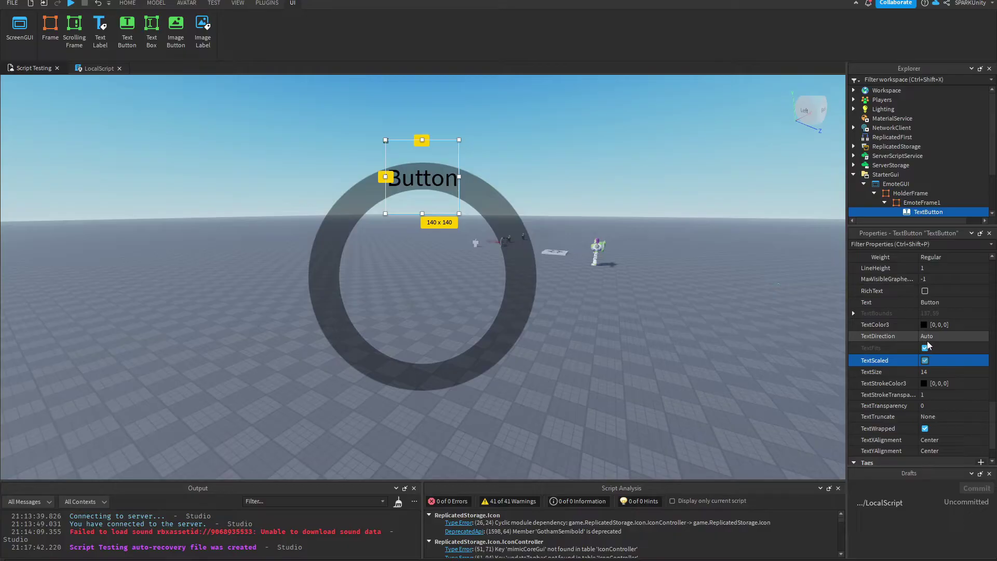
- Set the label's FontFace to Michroma in bold italic and open the TextColor3 picker
{"action": "scroll", "coordinate": [933, 337], "scroll_direction": "up", "scroll_amount": 3}
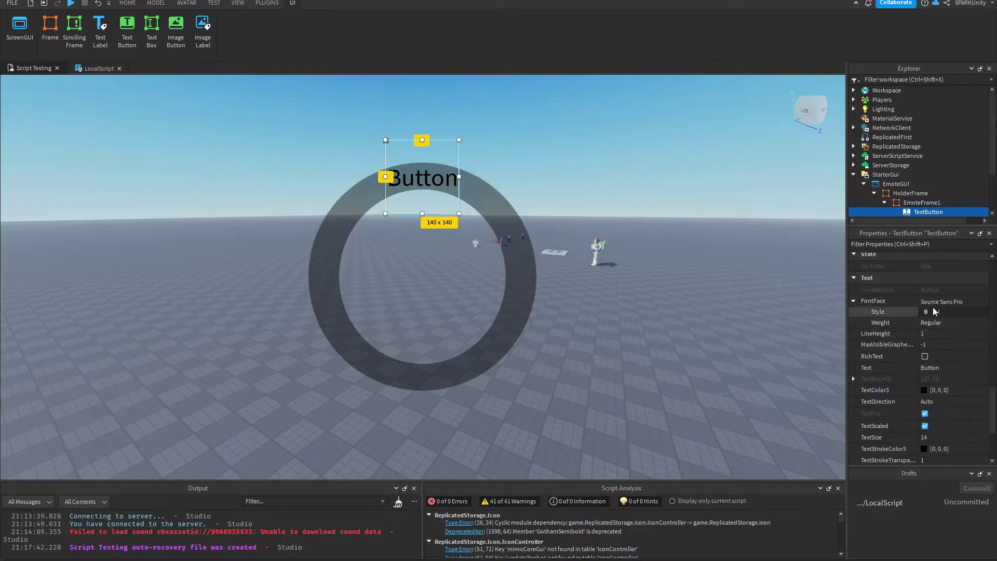
{"action": "left_click", "coordinate": [933, 303]}
{"action": "left_click", "coordinate": [936, 307]}
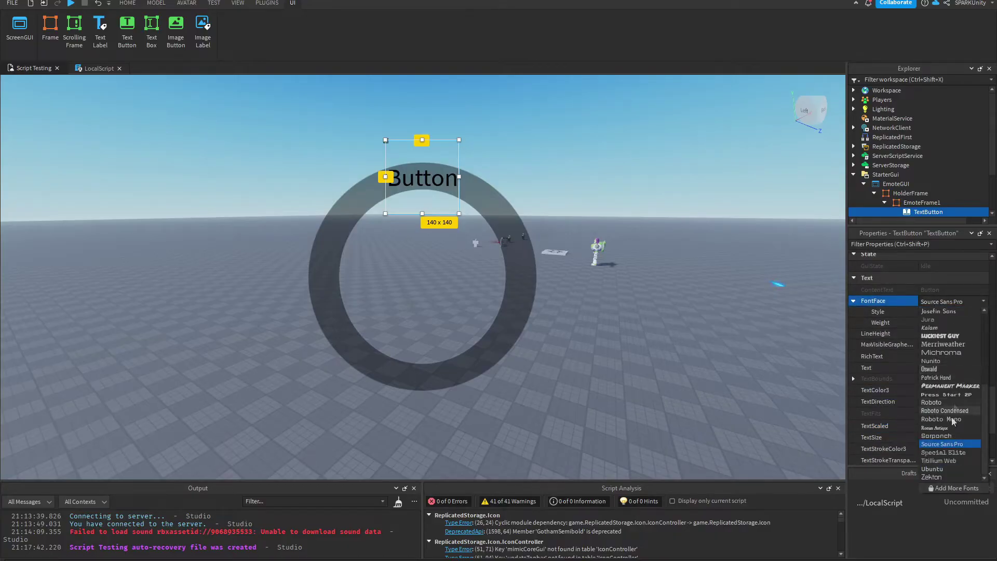
{"action": "scroll", "coordinate": [943, 457], "scroll_direction": "down", "scroll_amount": 1}
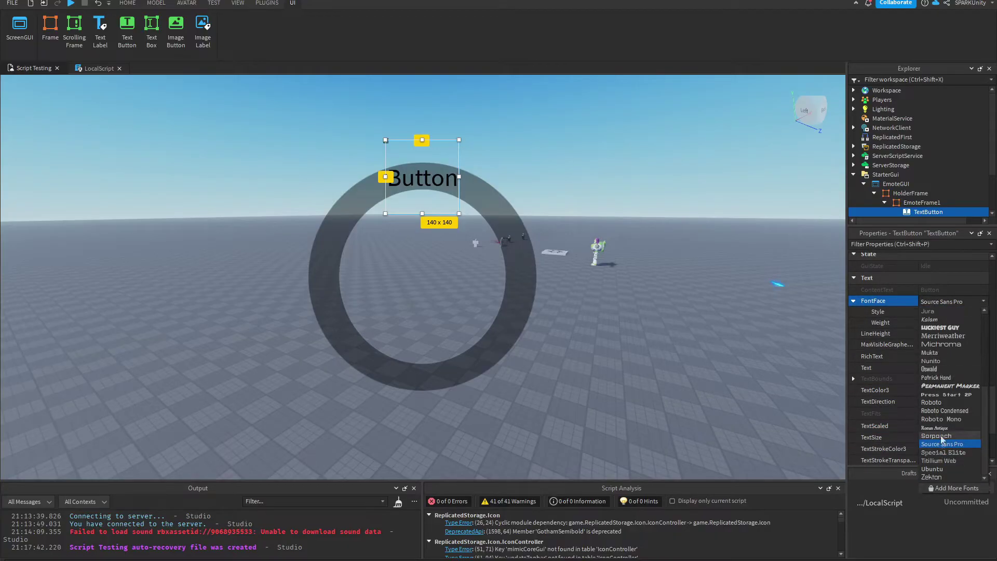
{"action": "left_click", "coordinate": [943, 344]}
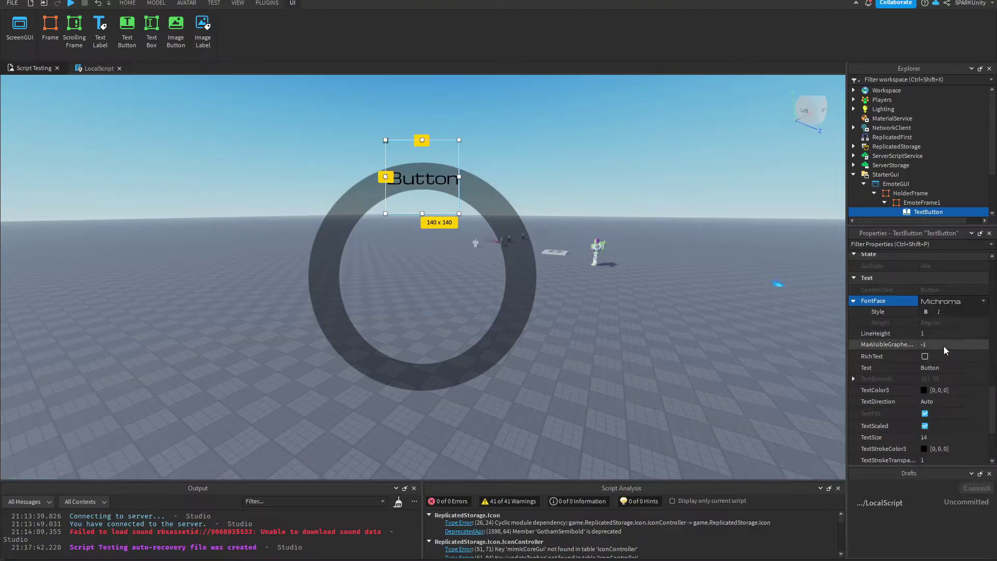
{"action": "left_click", "coordinate": [926, 313]}
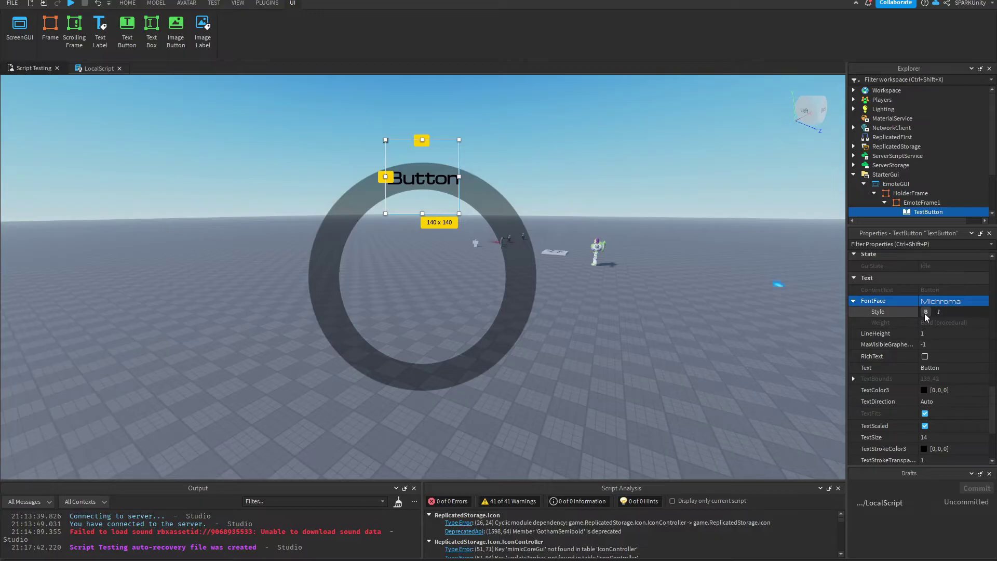
{"action": "left_click", "coordinate": [938, 312]}
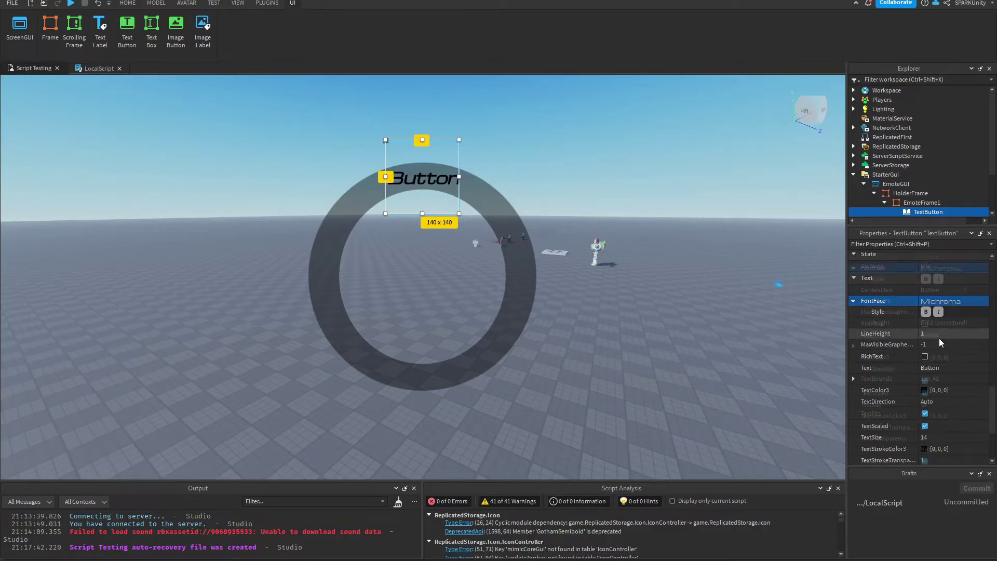
{"action": "scroll", "coordinate": [939, 343], "scroll_direction": "down", "scroll_amount": 2}
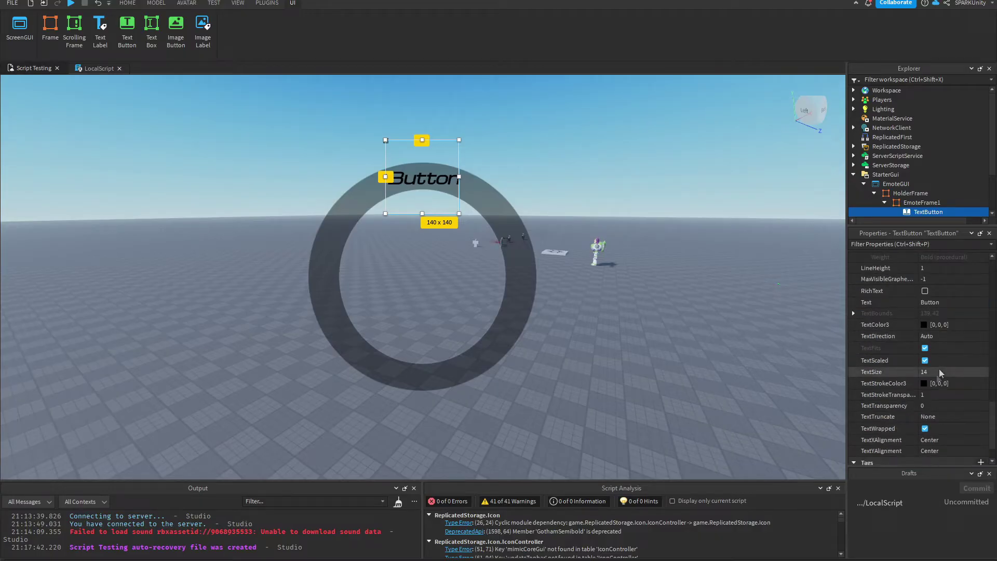
{"action": "left_click", "coordinate": [925, 324]}
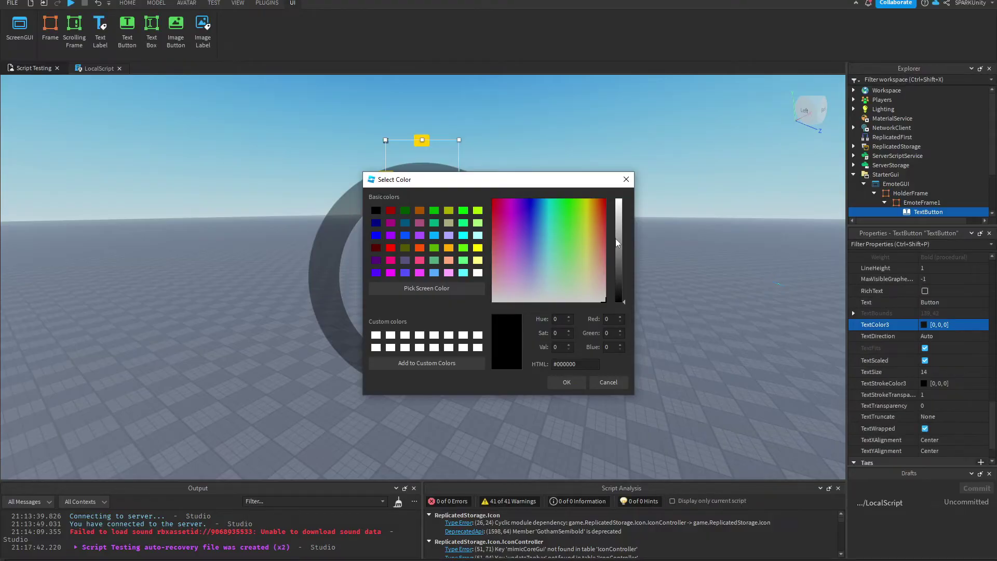
- Make the label text white (255, 255, 255) with TextStrokeTransparency 0 for a solid outline
{"action": "left_click_drag", "start_coordinate": [618, 239], "coordinate": [623, 182]}
{"action": "left_click", "coordinate": [567, 384]}
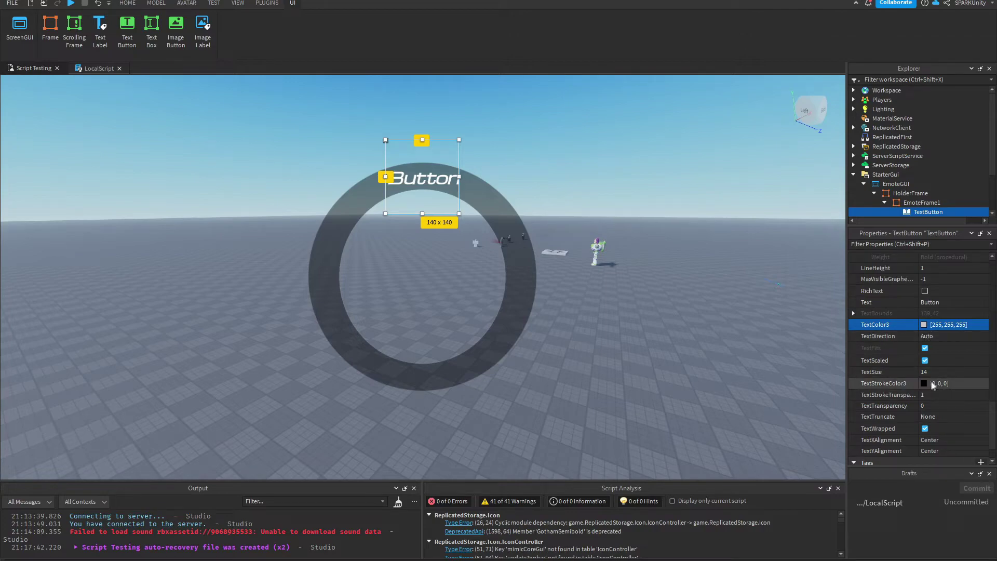
{"action": "left_click", "coordinate": [930, 398]}
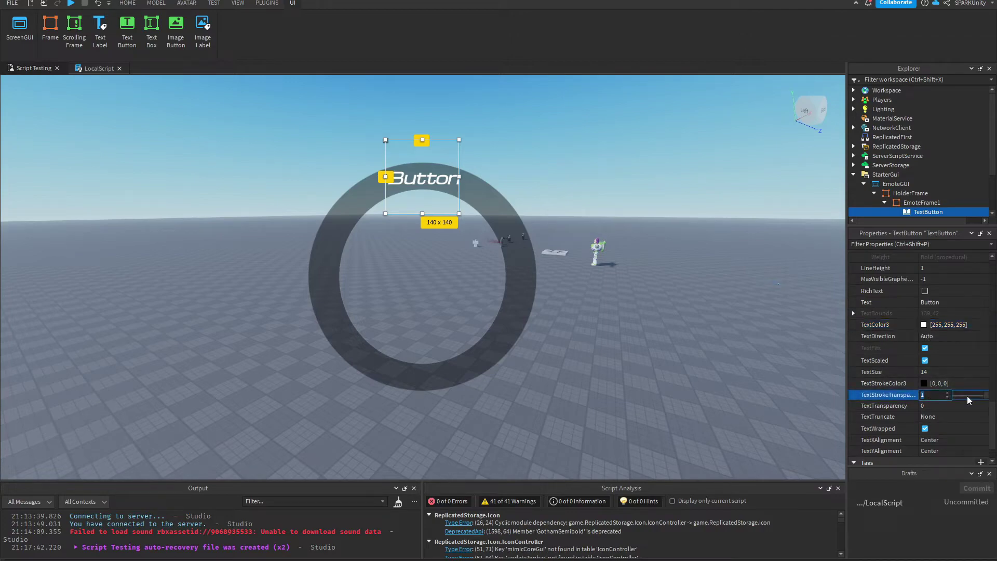
{"action": "left_click_drag", "start_coordinate": [987, 396], "coordinate": [891, 397]}
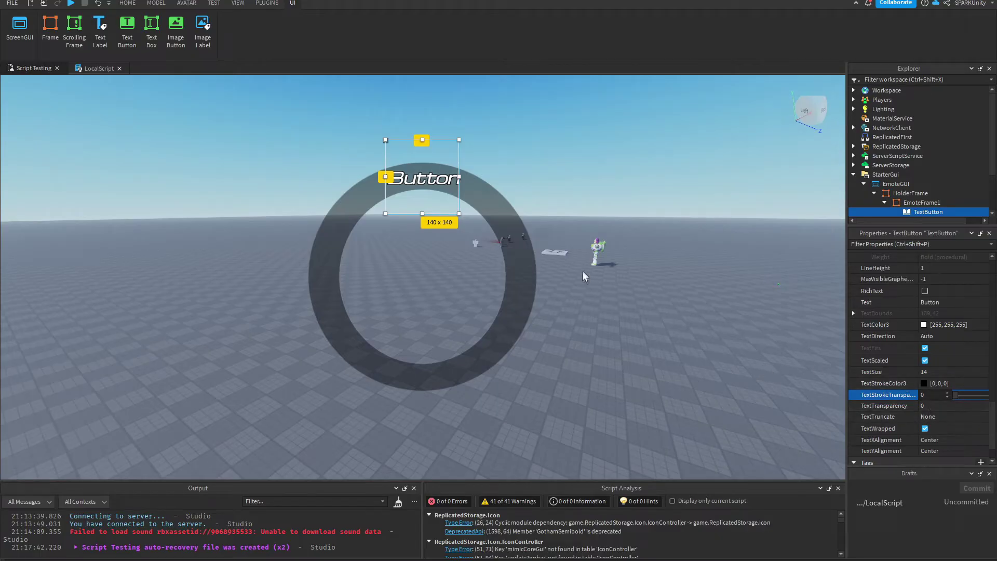
- Reselect the TextButton inside EmoteFrame1 in the Explorer
{"action": "left_click", "coordinate": [922, 203]}
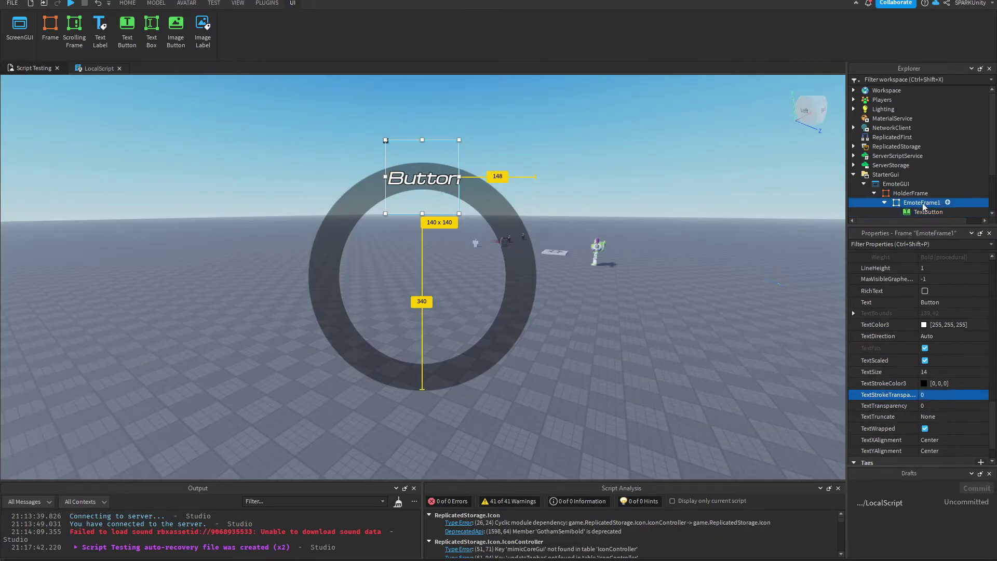
{"action": "scroll", "coordinate": [925, 205], "scroll_direction": "down", "scroll_amount": 3}
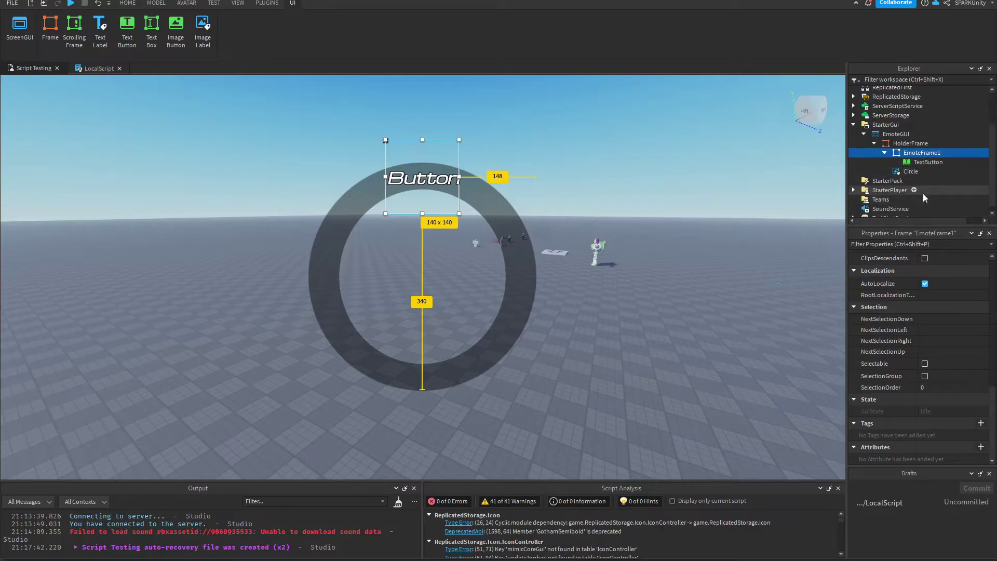
{"action": "left_click", "coordinate": [920, 162]}
{"action": "scroll", "coordinate": [869, 300], "scroll_direction": "up", "scroll_amount": 5}
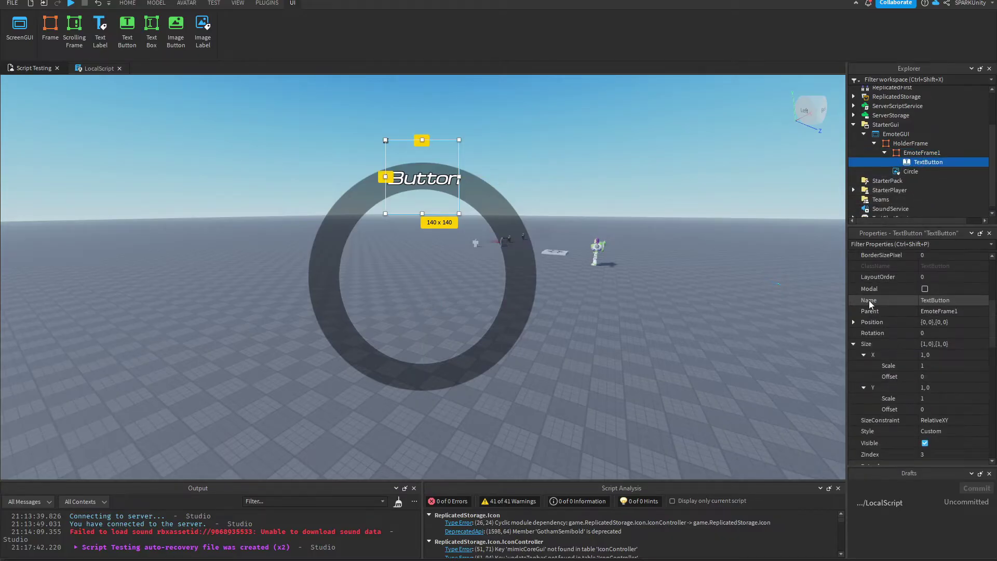
{"action": "scroll", "coordinate": [871, 308], "scroll_direction": "up", "scroll_amount": 10}
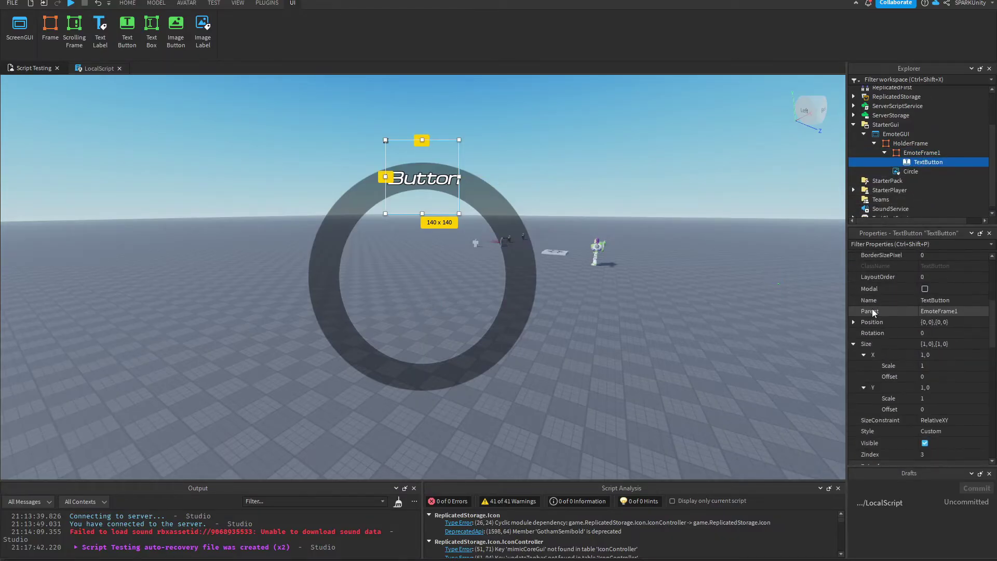
{"action": "scroll", "coordinate": [883, 305], "scroll_direction": "down", "scroll_amount": 10}
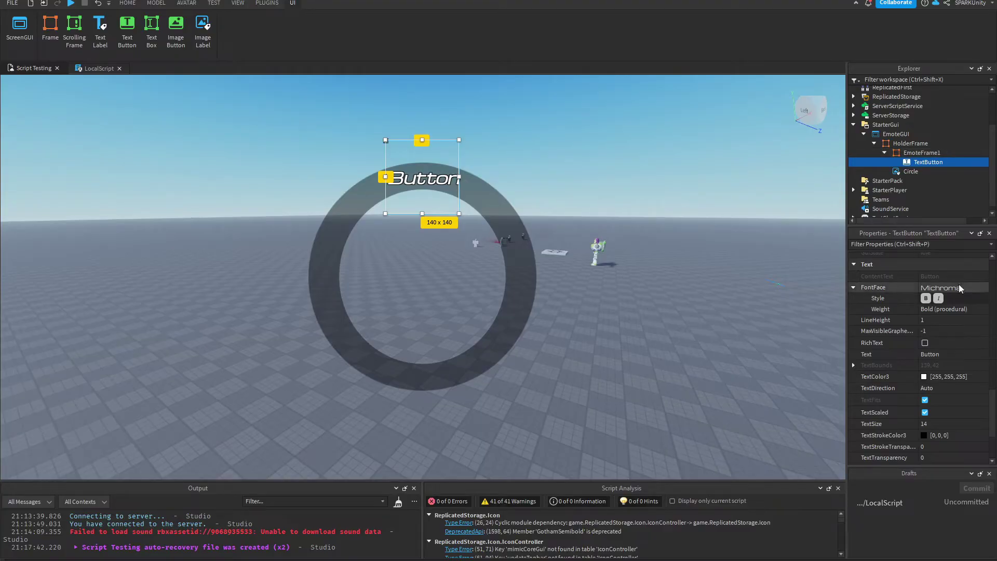
{"action": "left_click", "coordinate": [946, 354]}
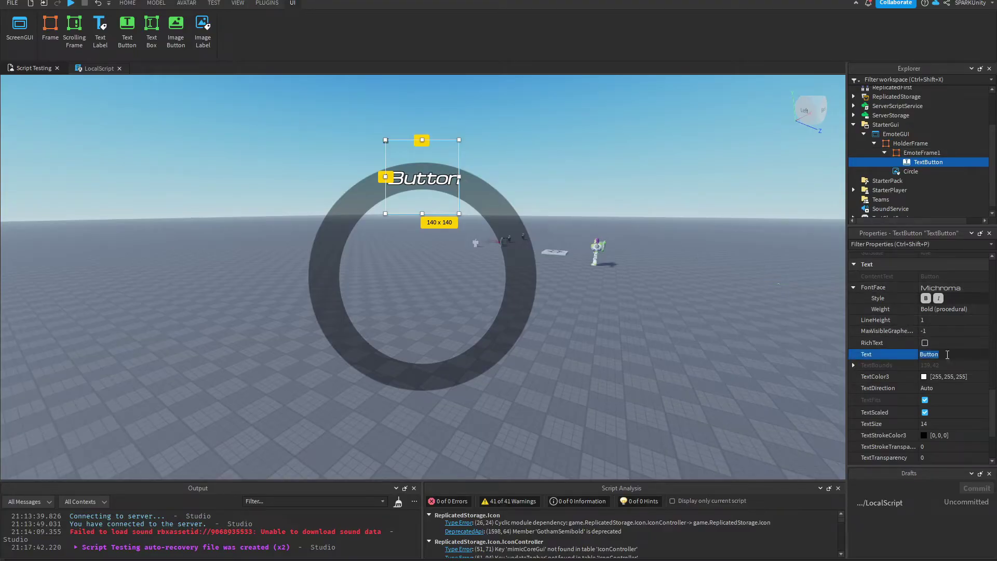
- Change the button's Text to 'Emote1' and collapse EmoteFrame1 in the Explorer
{"action": "type", "text": "Emote 1"}
{"action": "key", "text": "Return"}
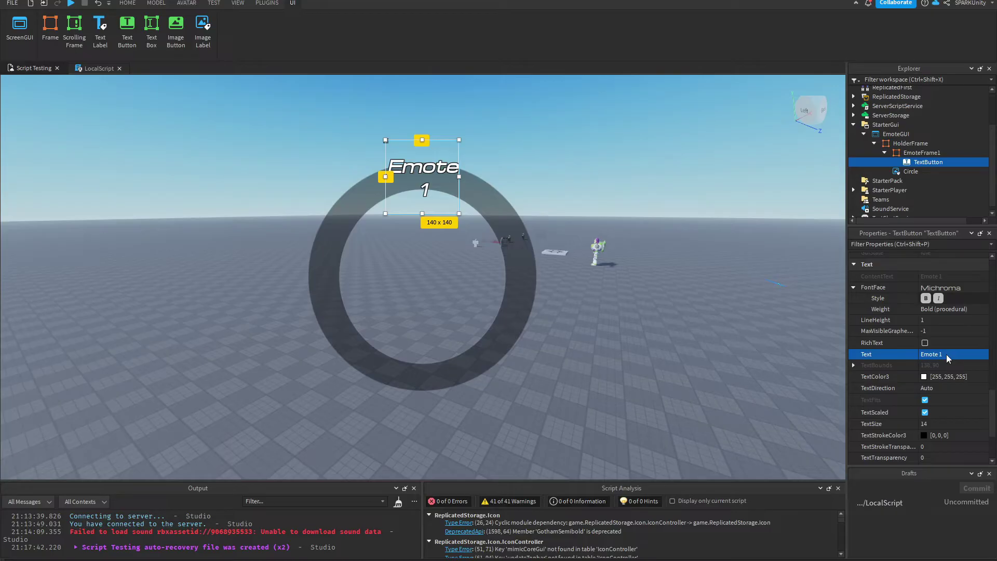
{"action": "left_click", "coordinate": [950, 353]}
{"action": "key", "text": "Return"}
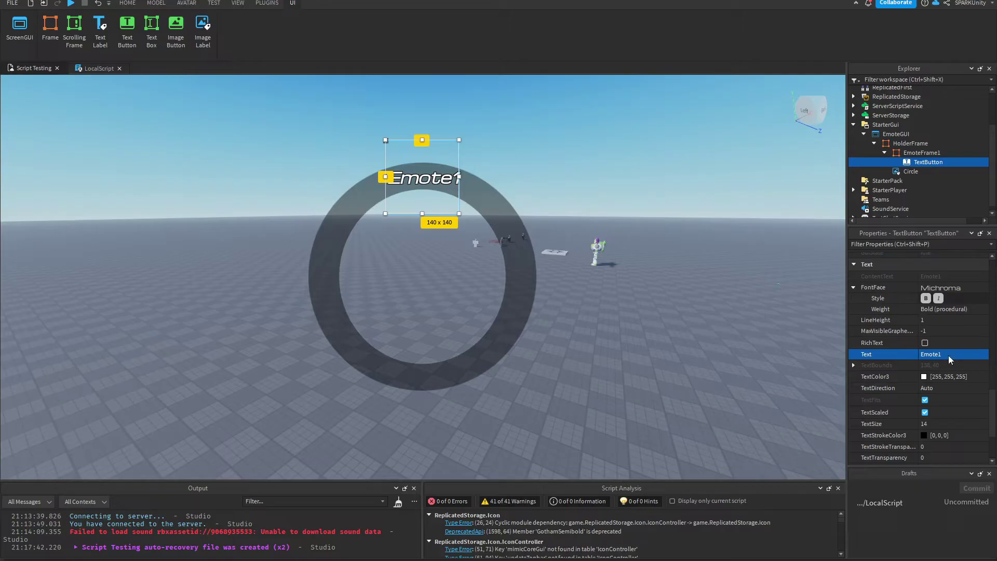
{"action": "left_click", "coordinate": [910, 153]}
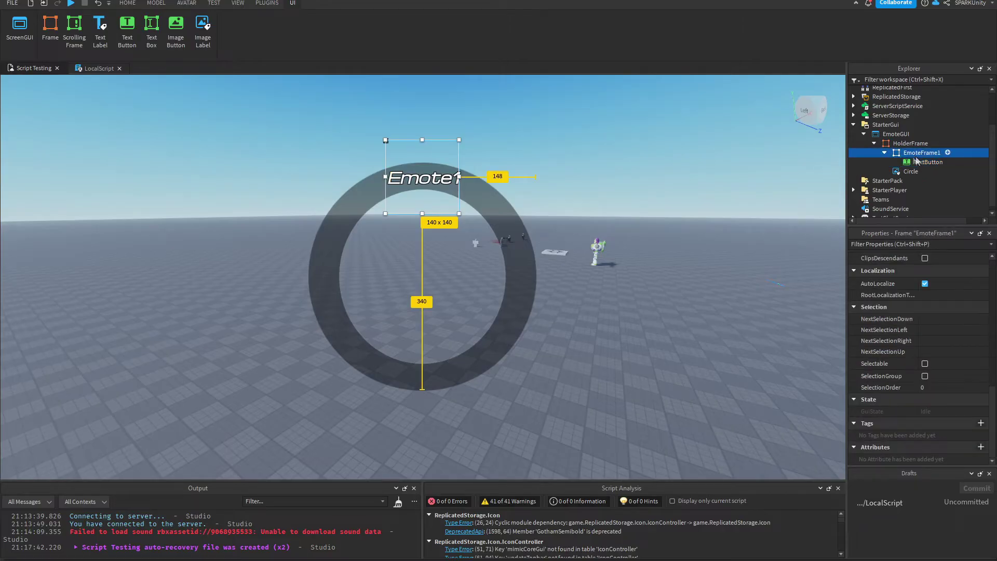
{"action": "left_click", "coordinate": [885, 153]}
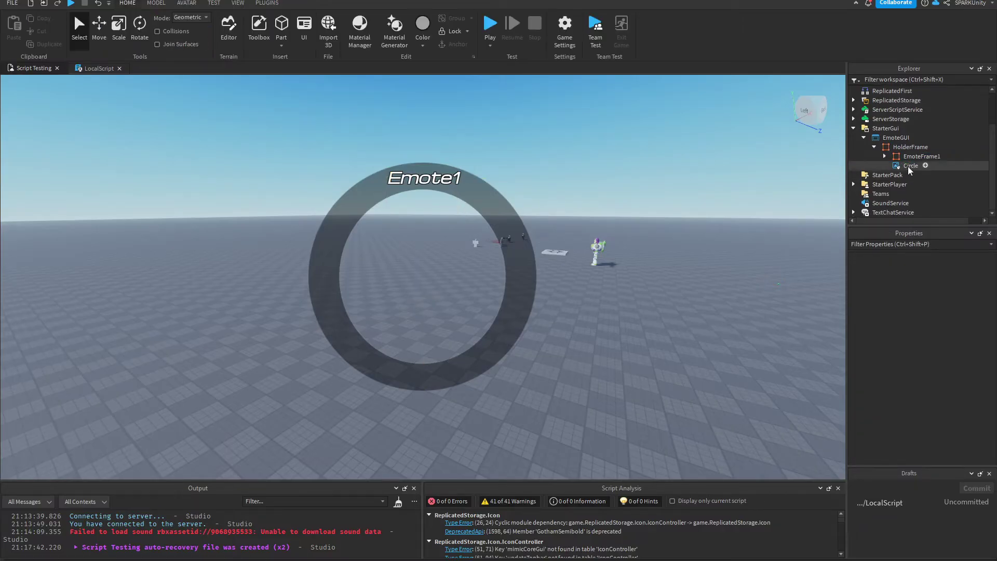
- Duplicate EmoteFrame1 and rename the copy EmoteFrame2
{"action": "left_click", "coordinate": [901, 157]}
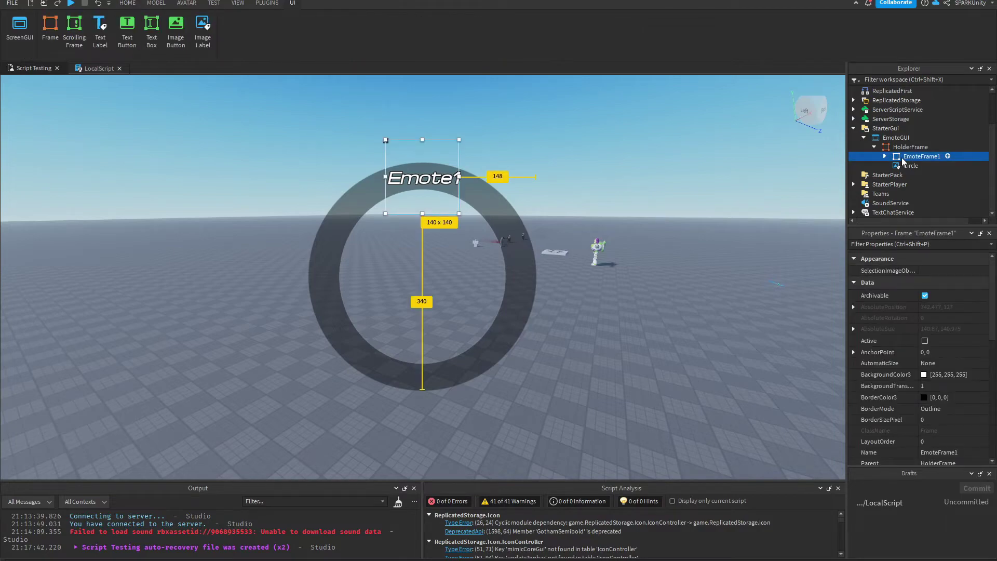
{"action": "key", "text": "ctrl+d"}
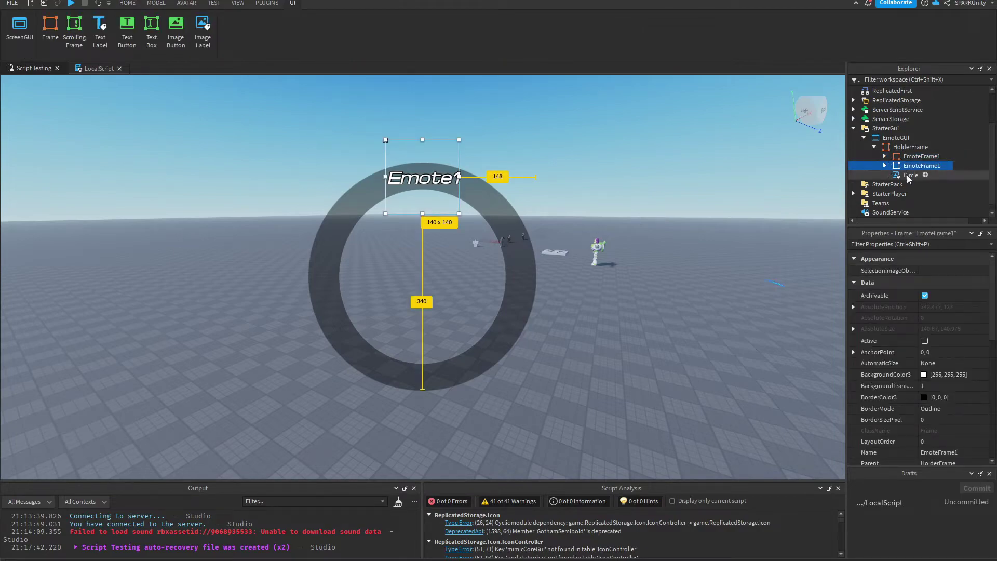
{"action": "double_click", "coordinate": [935, 167]}
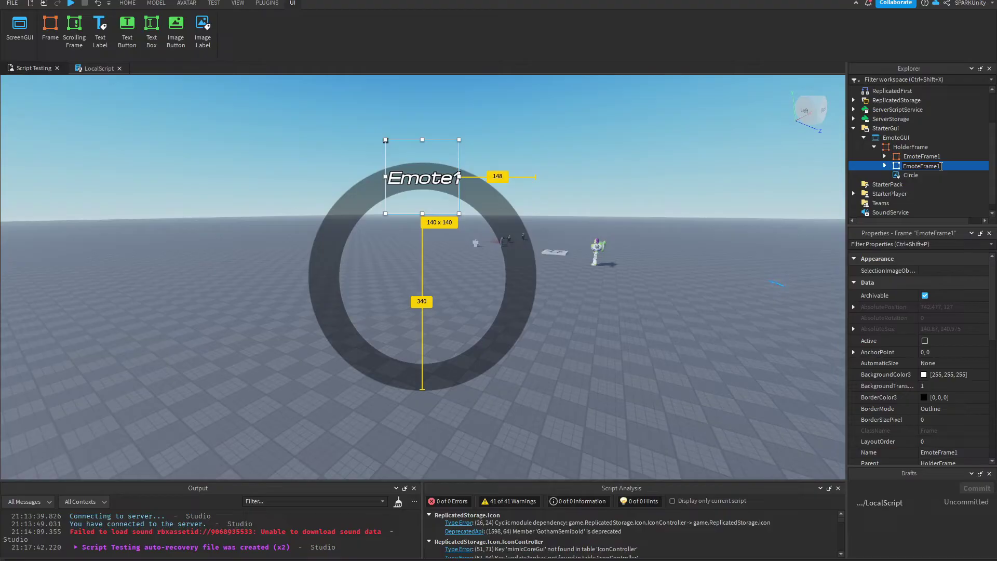
{"action": "key", "text": "Right"}
{"action": "key", "text": "Down"}
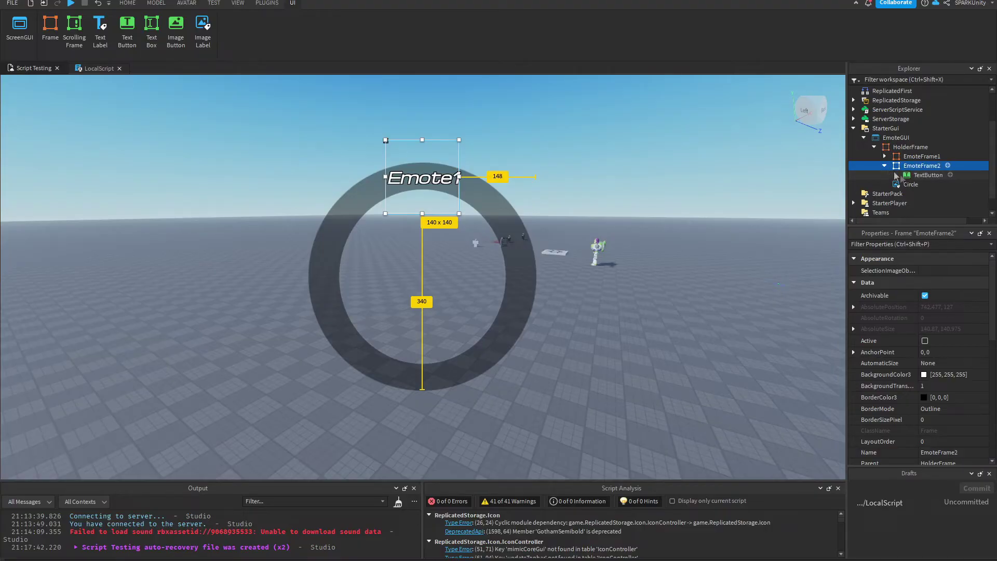
- Change EmoteFrame2's button Text from 'Emote1' to 'Emote2'
{"action": "scroll", "coordinate": [917, 356], "scroll_direction": "down", "scroll_amount": 5}
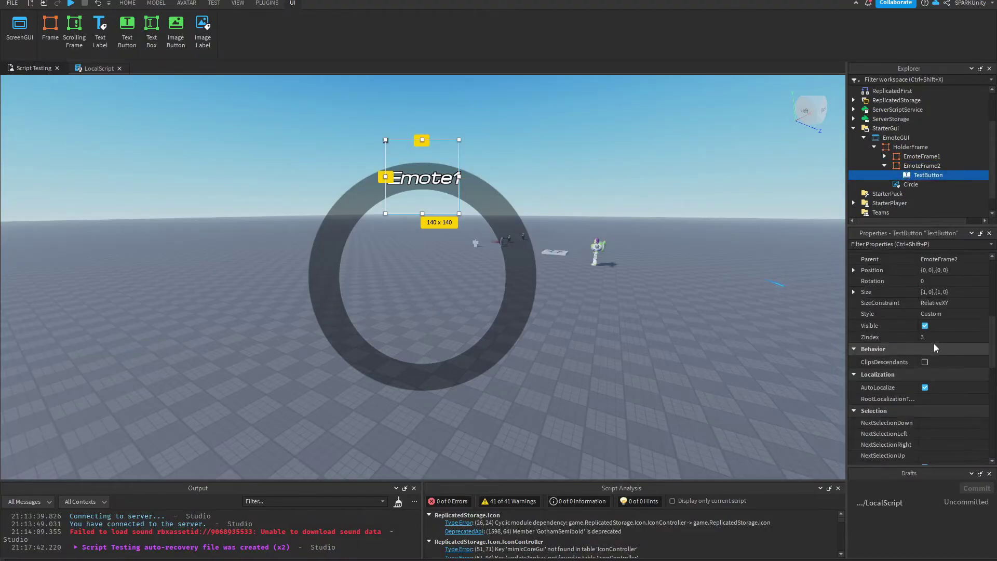
{"action": "scroll", "coordinate": [938, 337], "scroll_direction": "down", "scroll_amount": 3}
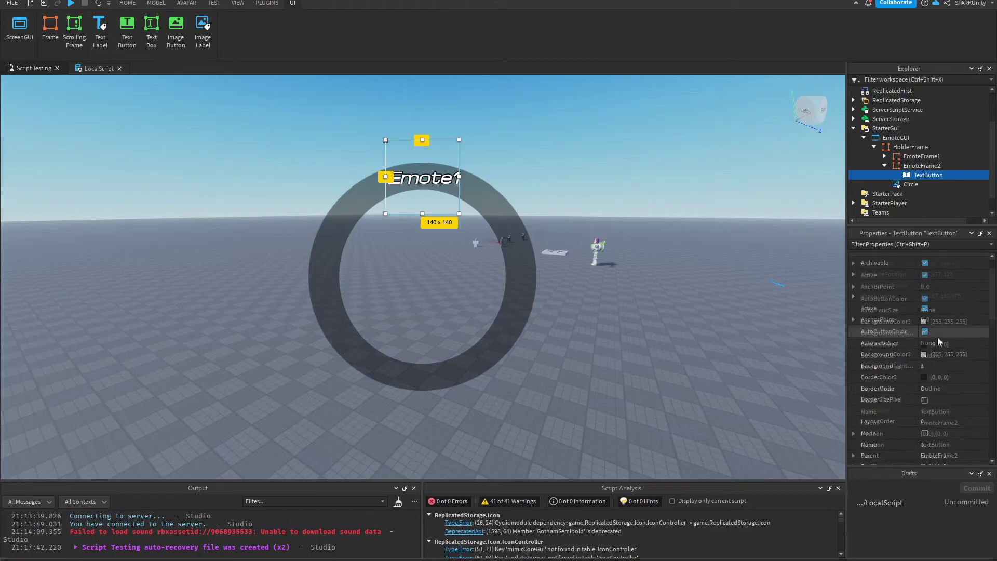
{"action": "scroll", "coordinate": [955, 324], "scroll_direction": "down", "scroll_amount": 3}
{"action": "left_click", "coordinate": [946, 333]}
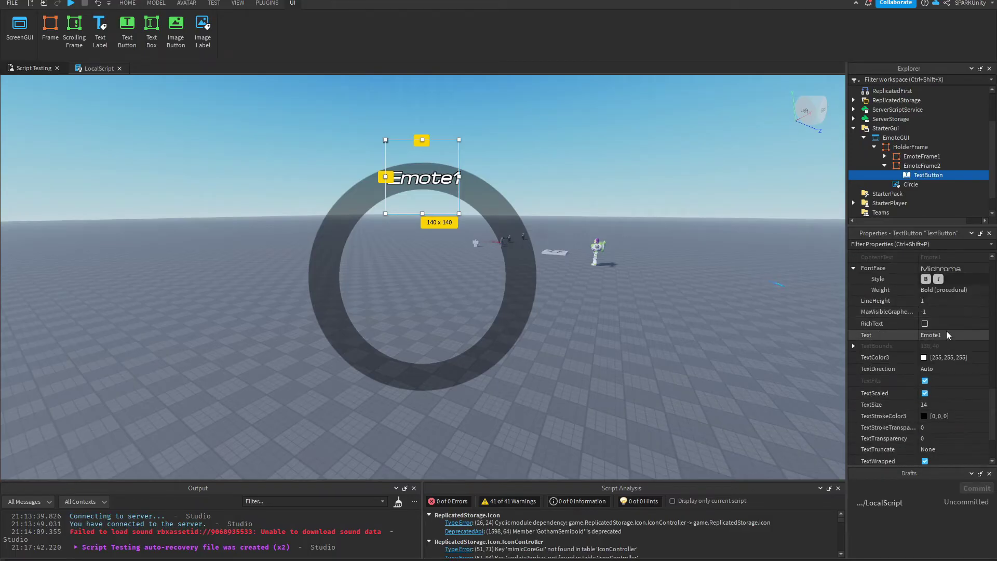
{"action": "left_click", "coordinate": [955, 335]}
{"action": "type", "text": "2"}
{"action": "key", "text": "Return"}
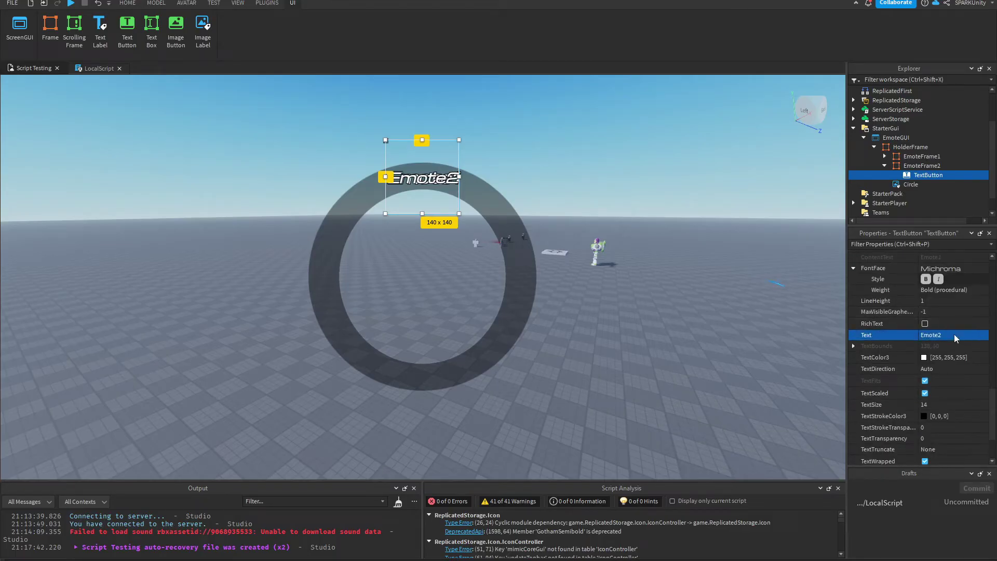
{"action": "left_click", "coordinate": [906, 166]}
- Set EmoteFrame2's BackgroundTransparency to 0.6
{"action": "scroll", "coordinate": [941, 285], "scroll_direction": "up", "scroll_amount": 5}
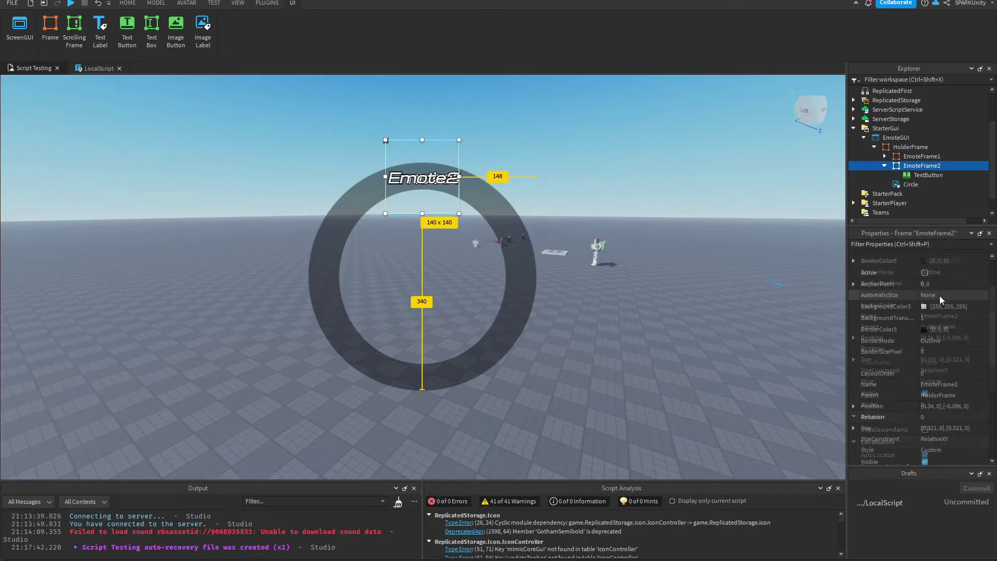
{"action": "left_click", "coordinate": [954, 320]}
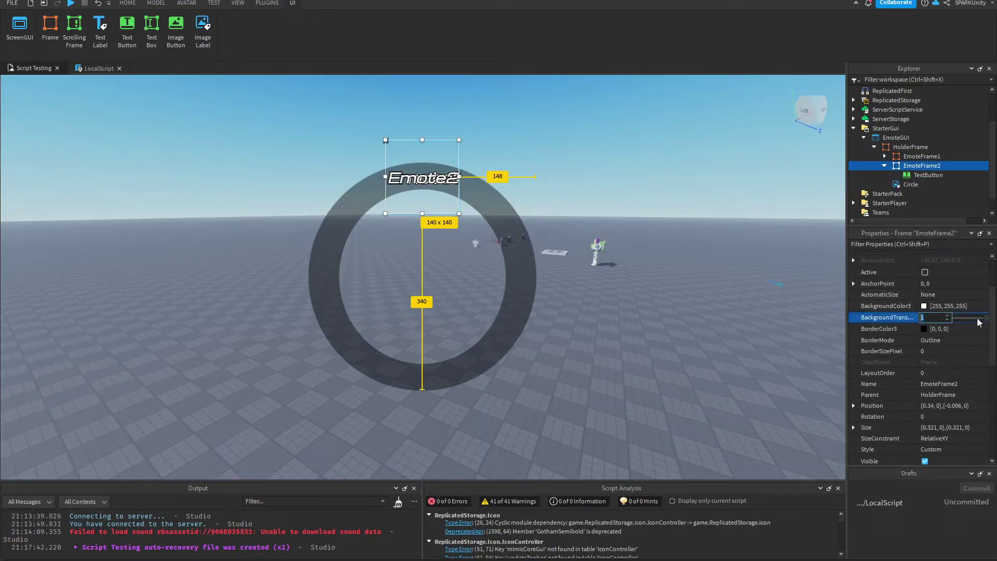
{"action": "left_click_drag", "start_coordinate": [987, 322], "coordinate": [975, 322]}
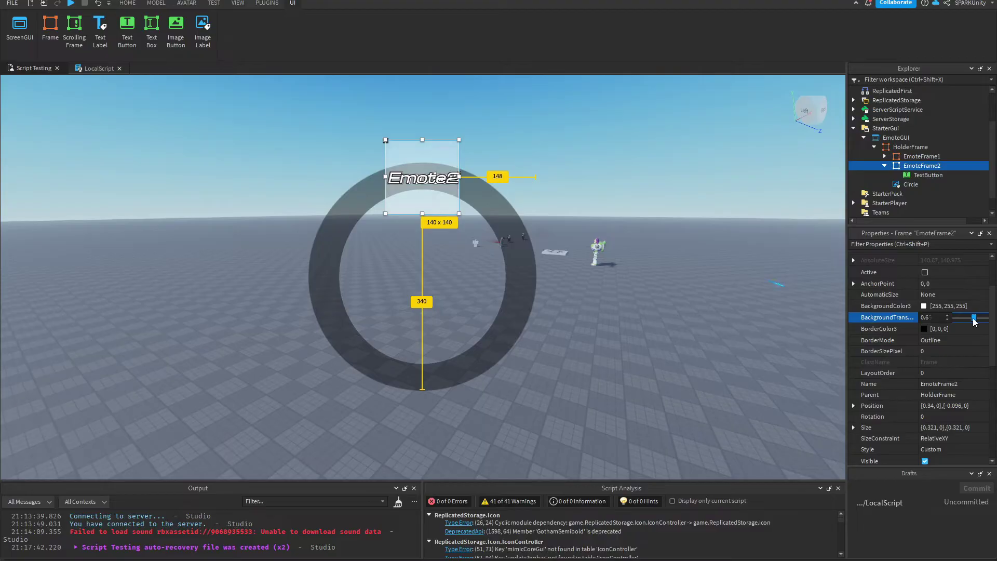
- Move EmoteFrame2 with its button to the ring's right side at {0.775,0},{0.342,0}
{"action": "scroll", "coordinate": [926, 323], "scroll_direction": "down", "scroll_amount": 1}
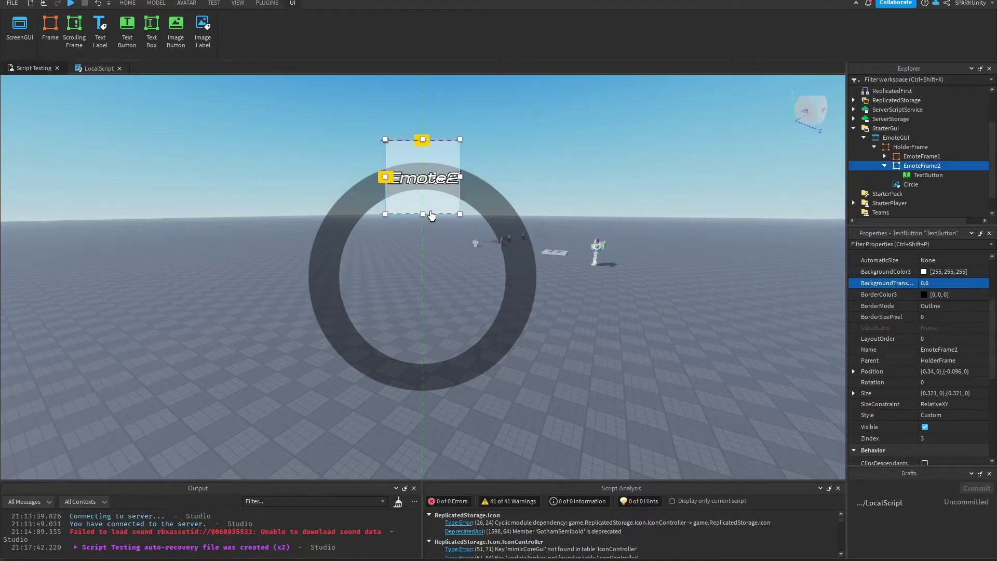
{"action": "left_click_drag", "start_coordinate": [421, 207], "coordinate": [443, 239]}
{"action": "key", "text": "ctrl+z"}
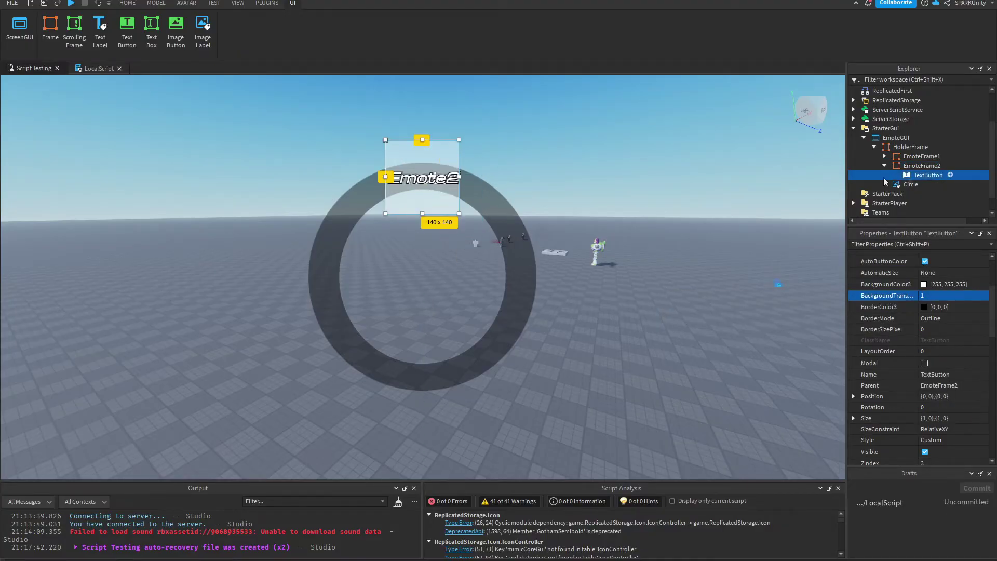
{"action": "left_click", "coordinate": [920, 166]}
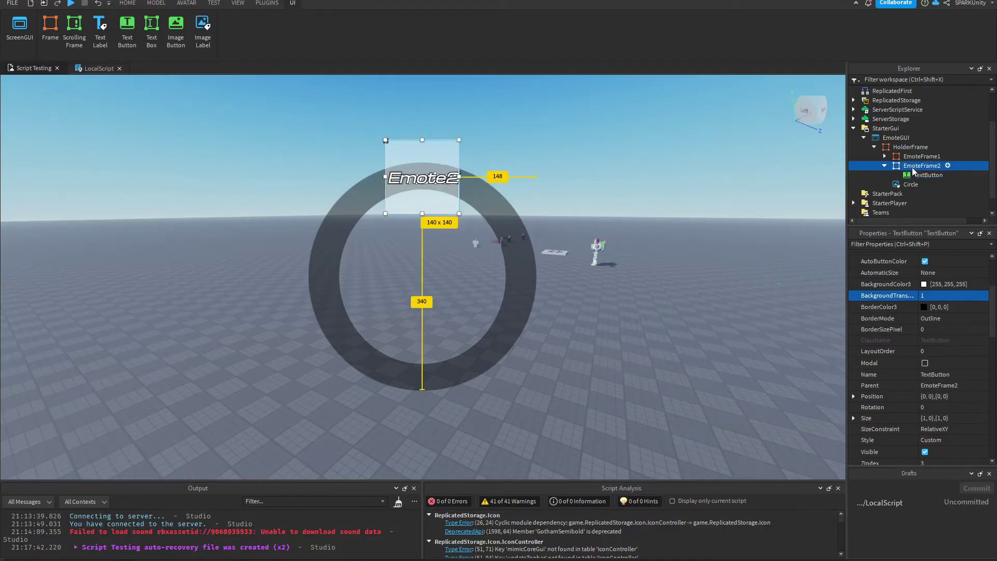
{"action": "left_click", "coordinate": [420, 210], "text": "ctrl"}
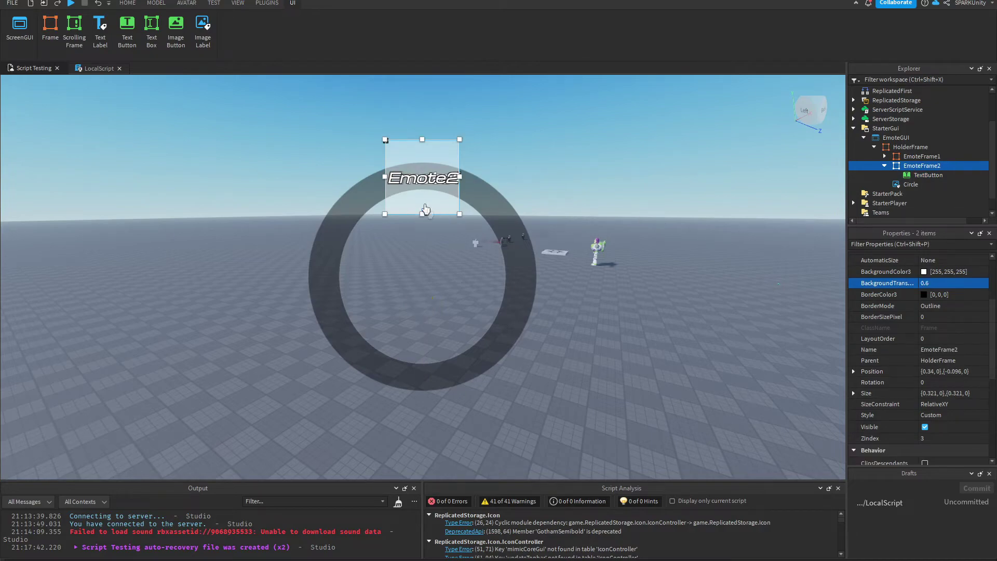
{"action": "left_click_drag", "start_coordinate": [426, 212], "coordinate": [520, 306]}
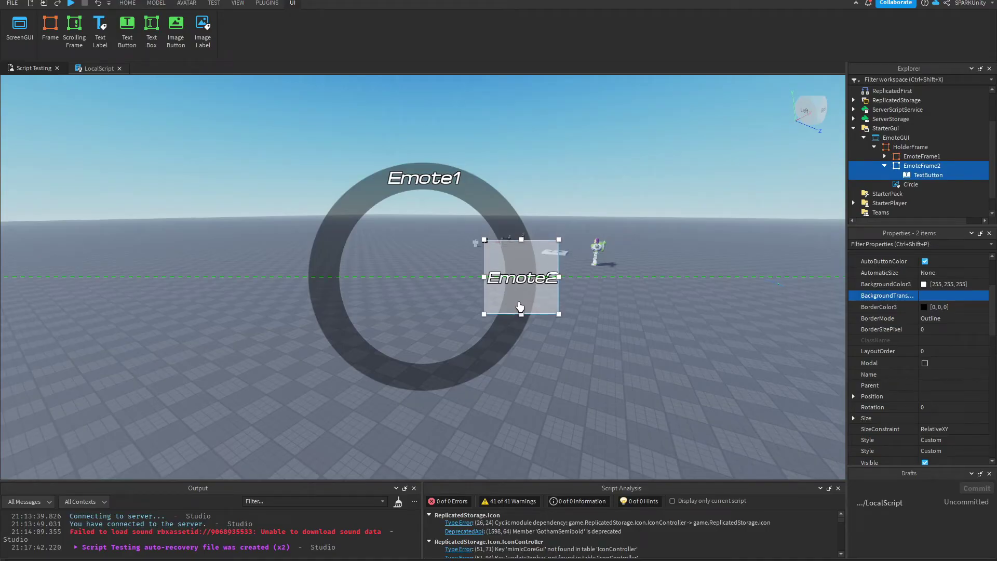
{"action": "left_click", "coordinate": [885, 166]}
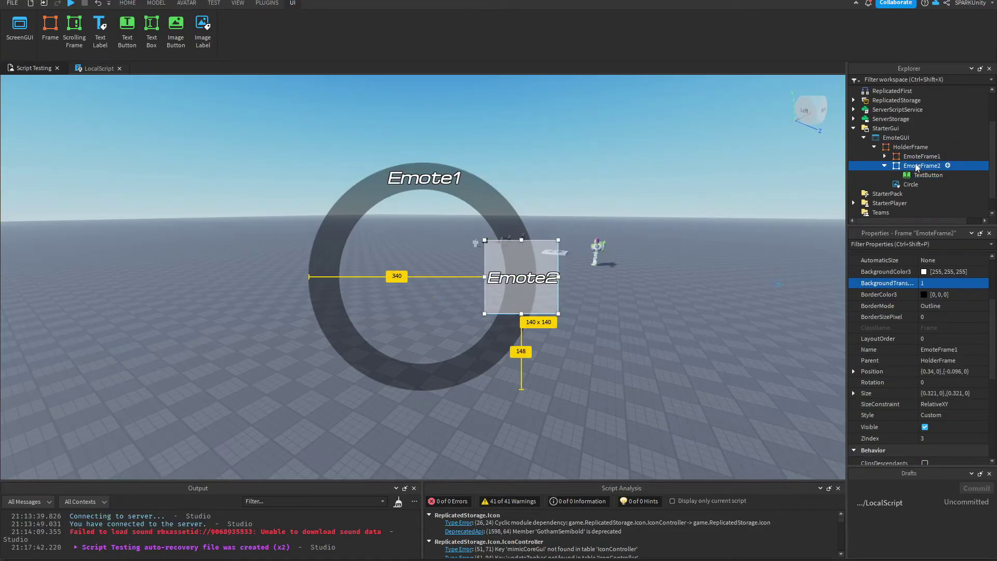
- Duplicate EmoteFrame2 and rename the copy EmoteFrame3
{"action": "left_click", "coordinate": [884, 166]}
{"action": "key", "text": "ctrl+d"}
{"action": "left_click", "coordinate": [917, 176]}
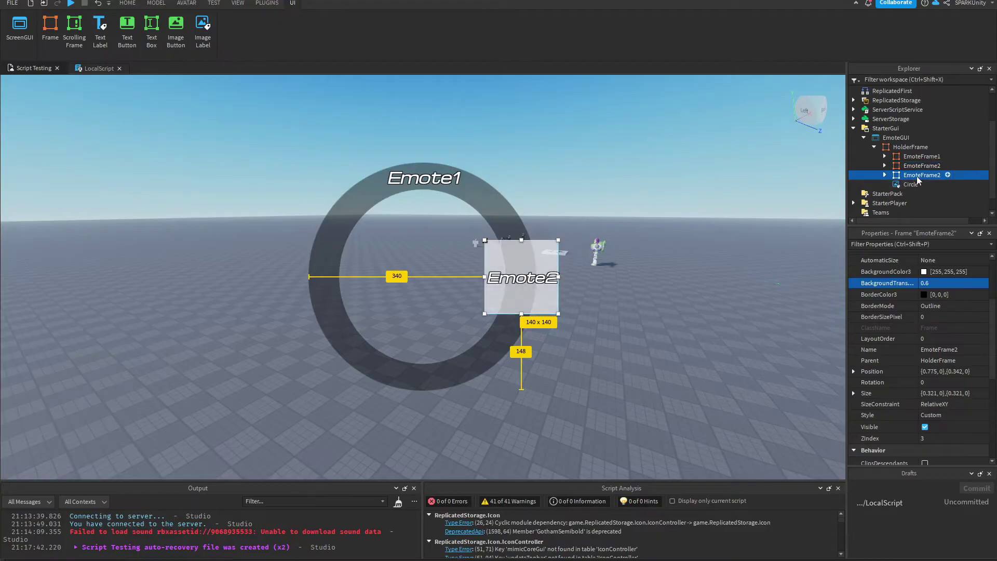
{"action": "key", "text": "BackSpace"}
{"action": "type", "text": "3"}
{"action": "key", "text": "Return"}
- Change EmoteFrame3's label to 'Emote3' and move it to the ring's left side
{"action": "left_click", "coordinate": [885, 175]}
{"action": "left_click", "coordinate": [928, 184]}
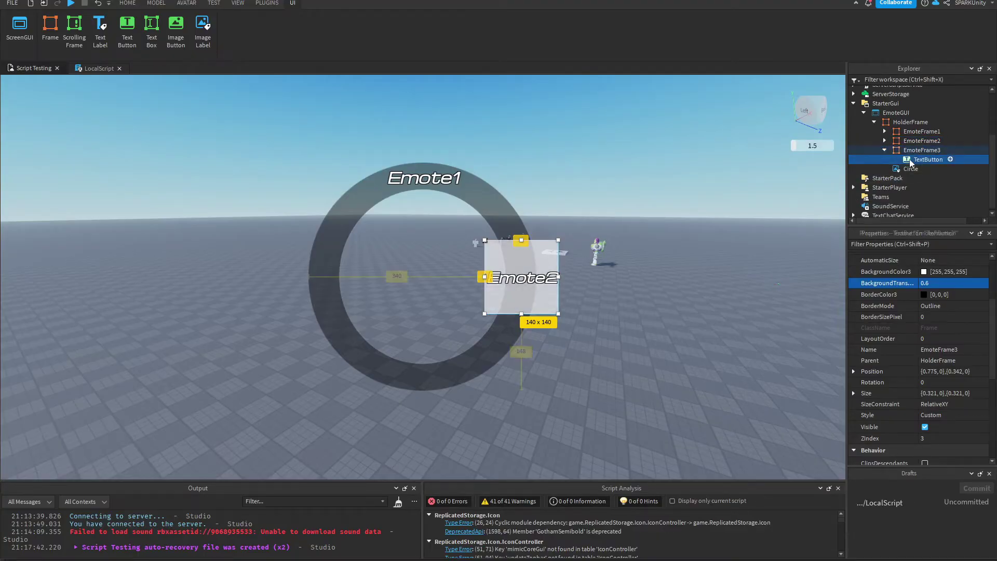
{"action": "left_click", "coordinate": [931, 151]}
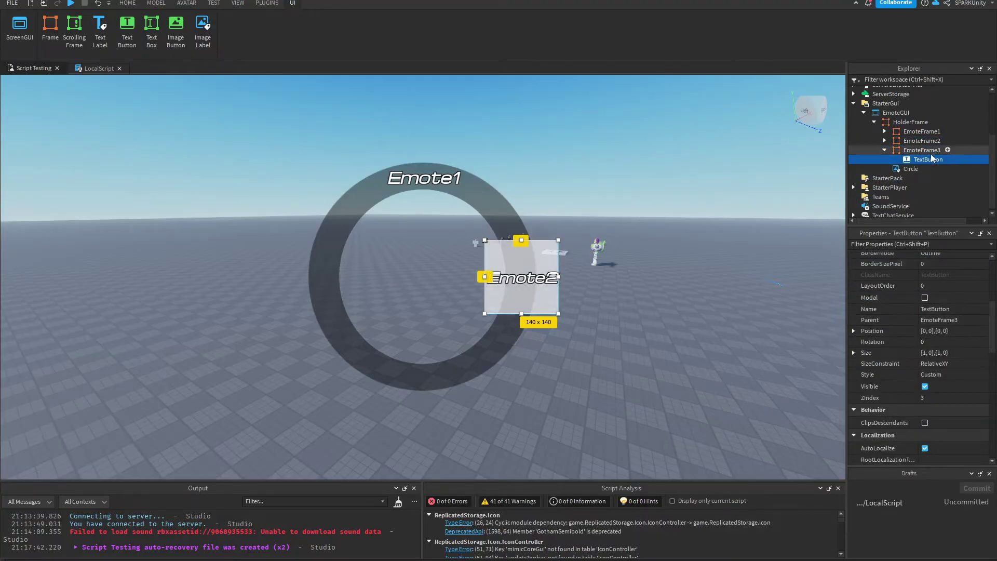
{"action": "left_click", "coordinate": [912, 167]}
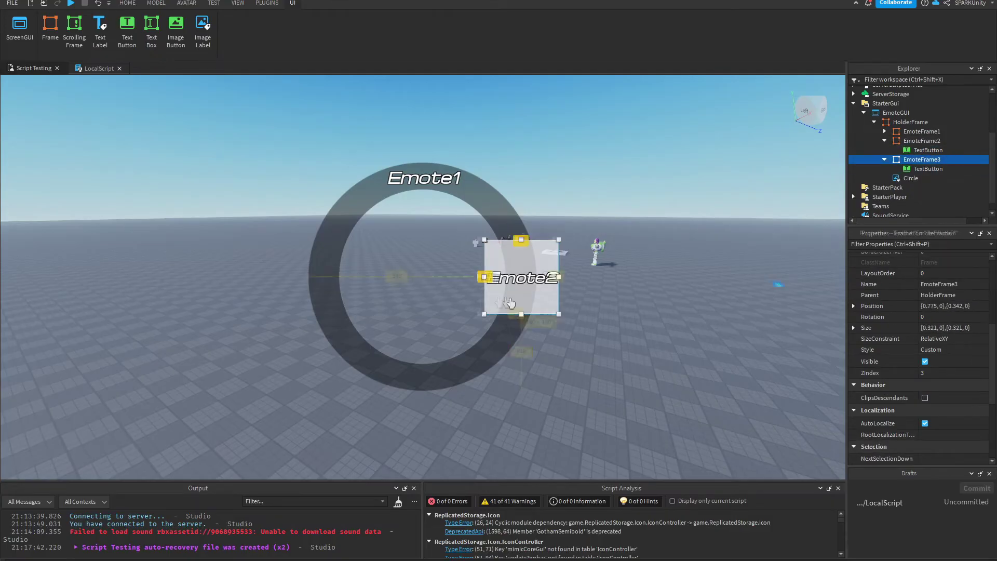
{"action": "left_click_drag", "start_coordinate": [511, 304], "coordinate": [321, 303]}
{"action": "key", "text": "ctrl+z"}
{"action": "scroll", "coordinate": [959, 326], "scroll_direction": "down", "scroll_amount": 5}
{"action": "left_click", "coordinate": [951, 363]}
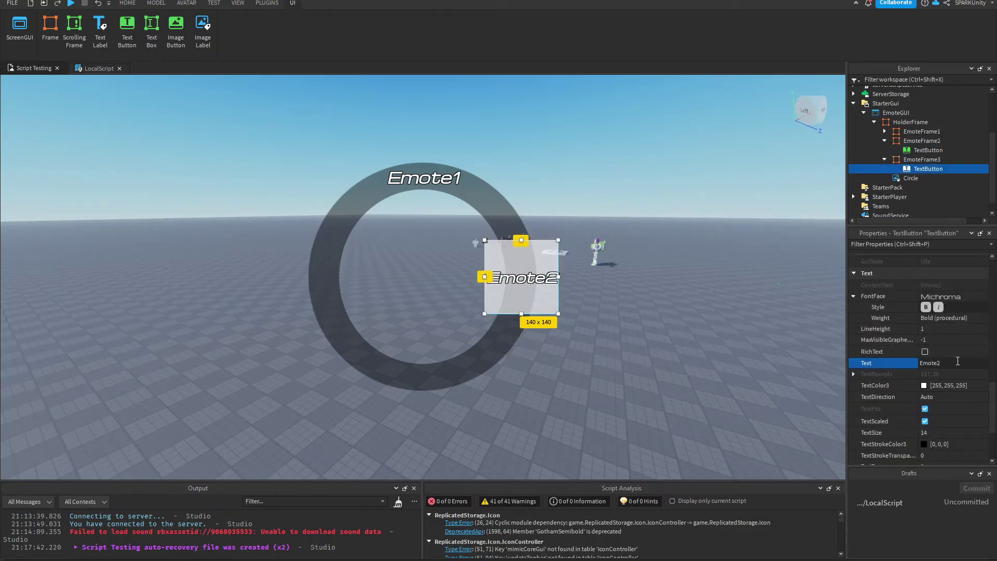
{"action": "key", "text": "BackSpace"}
{"action": "type", "text": "3"}
{"action": "key", "text": "Return"}
{"action": "left_click_drag", "start_coordinate": [521, 304], "coordinate": [326, 305]}
- Duplicate EmoteFrame1 as EmoteFrame4 with the button label 'Emote4'
{"action": "left_click", "coordinate": [922, 131]}
{"action": "key", "text": "ctrl+d"}
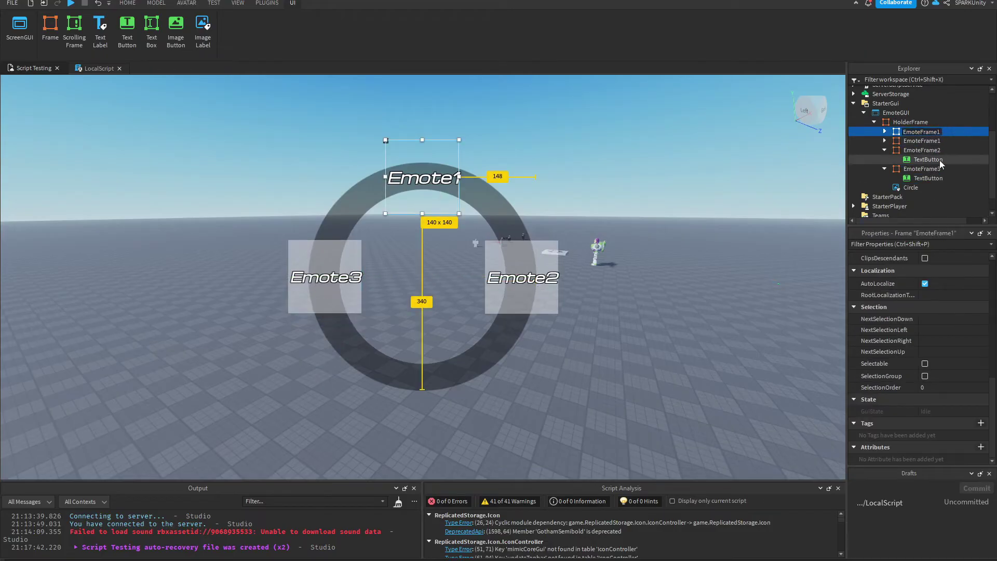
{"action": "left_click", "coordinate": [884, 132]}
{"action": "left_click", "coordinate": [928, 141]}
{"action": "left_click", "coordinate": [950, 335]}
{"action": "key", "text": "BackSpace"}
{"action": "type", "text": "4"}
{"action": "key", "text": "Return"}
- Set EmoteFrame4's background transparency to 0.5 and drag it to the ring's bottom
{"action": "left_click", "coordinate": [922, 131]}
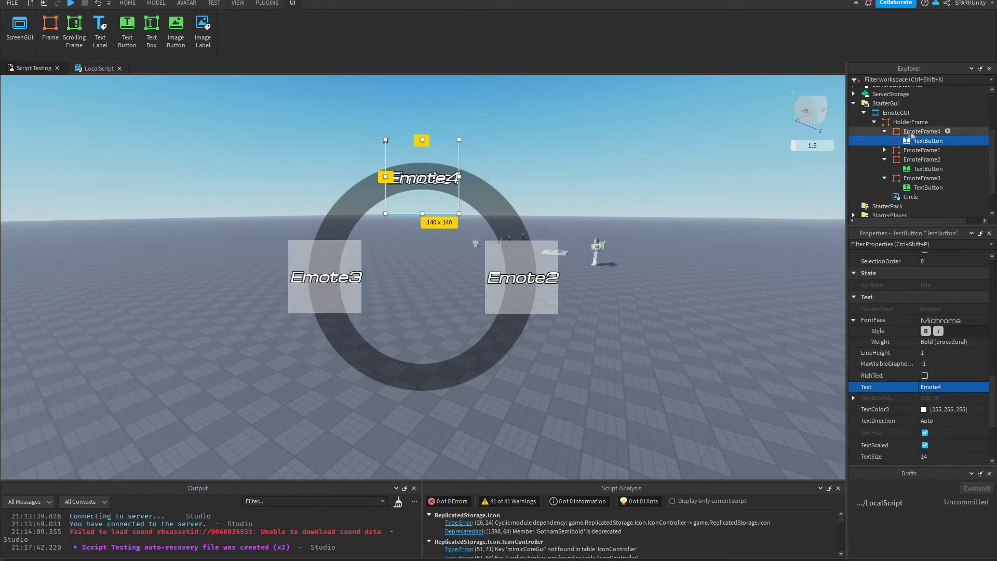
{"action": "scroll", "coordinate": [899, 300], "scroll_direction": "up", "scroll_amount": 5}
{"action": "left_click", "coordinate": [935, 318]}
{"action": "type", "text": "0.5"}
{"action": "key", "text": "Return"}
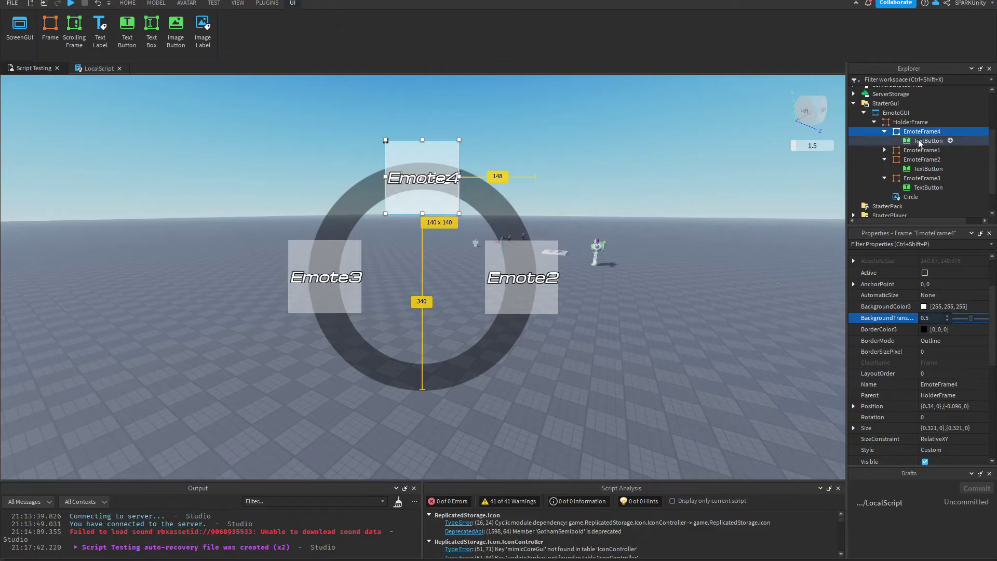
{"action": "left_click_drag", "start_coordinate": [431, 211], "coordinate": [429, 406]}
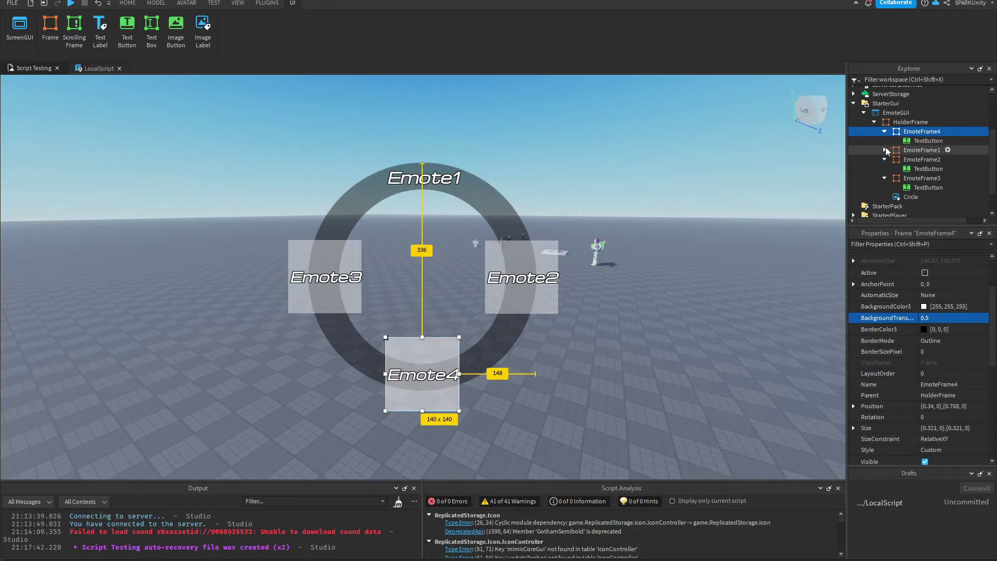
{"action": "left_click", "coordinate": [920, 159], "text": "ctrl"}
{"action": "left_click", "coordinate": [922, 178], "text": "ctrl"}
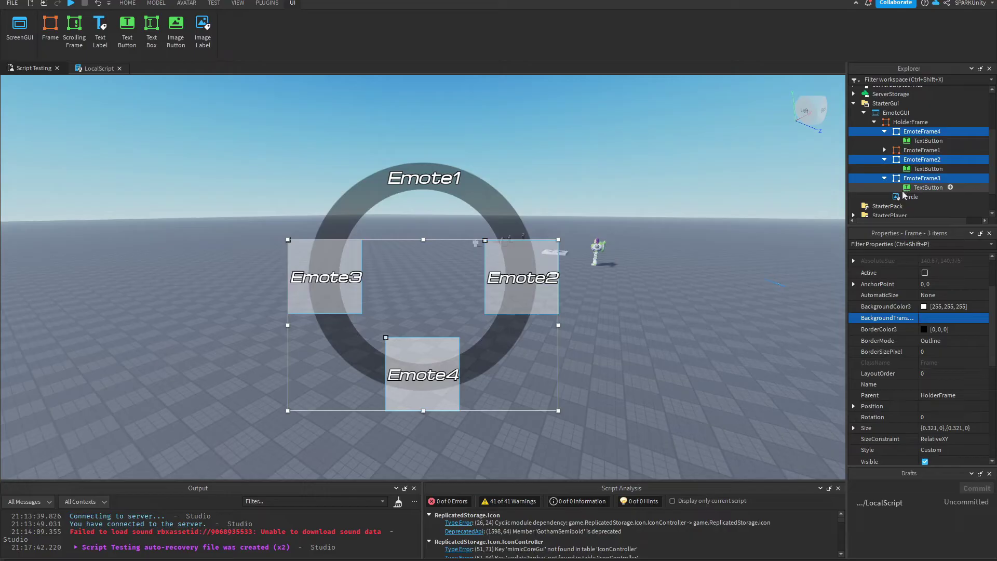
- Drag the slider to set BackgroundTransparency 1 on EmoteFrame2, 3 and 4
{"action": "left_click", "coordinate": [946, 319]}
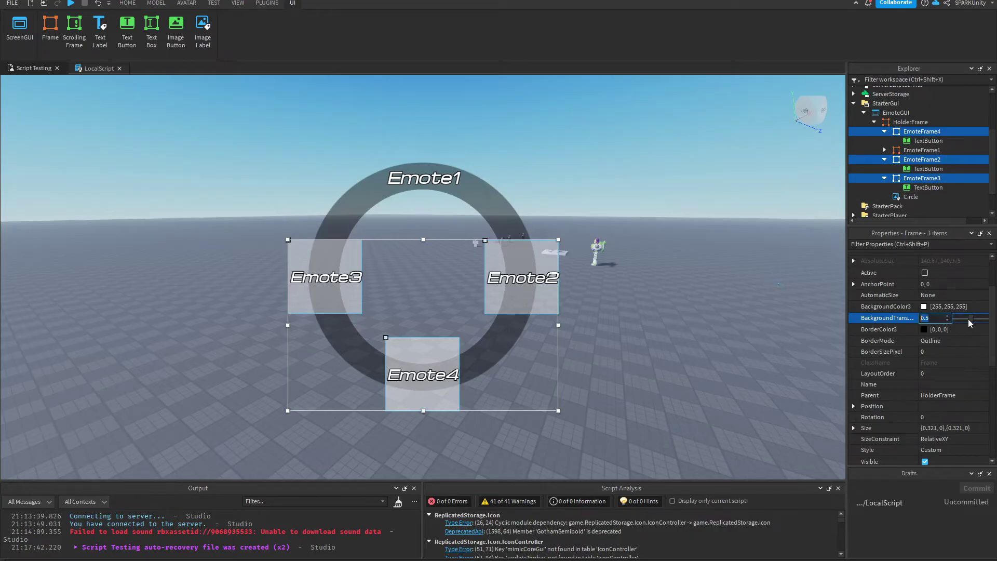
{"action": "mouse_move", "coordinate": [970, 322]}
{"action": "left_mouse_down"}
{"action": "mouse_move", "coordinate": [948, 324]}
{"action": "mouse_move", "coordinate": [983, 323]}
{"action": "left_mouse_up"}
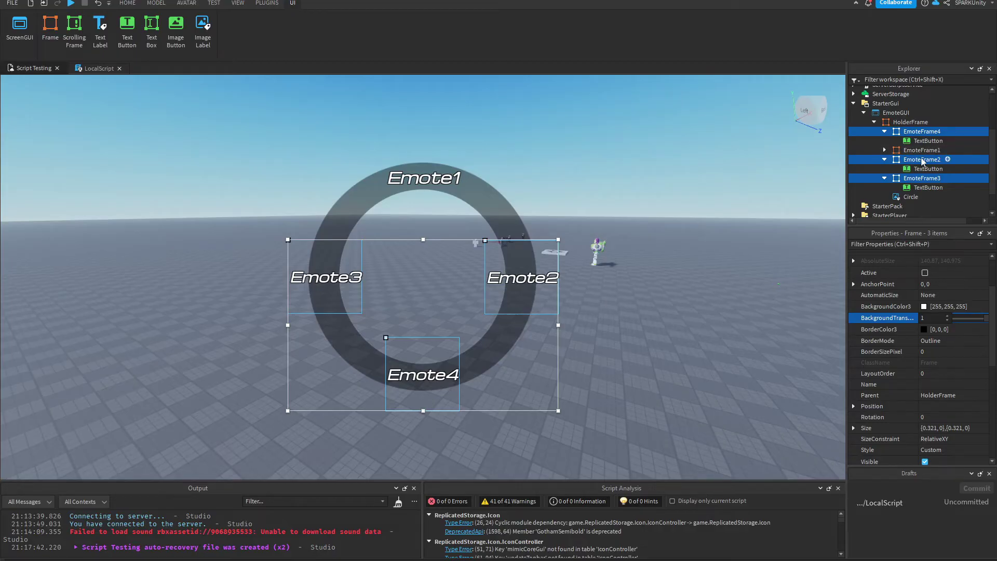
{"action": "left_click", "coordinate": [921, 178]}
{"action": "left_click", "coordinate": [929, 178]}
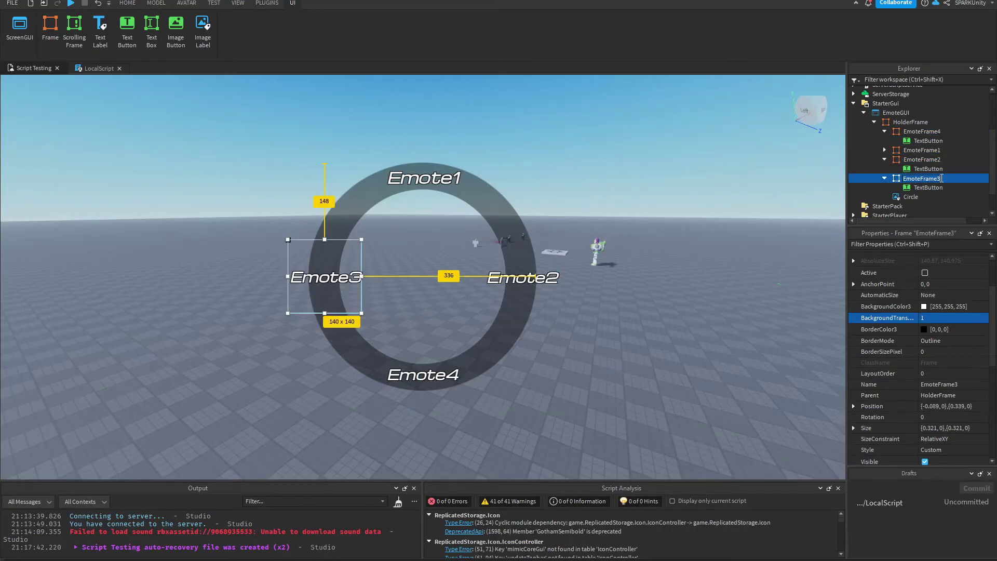
- Uncheck Enabled on EmoteGUI under StarterGui to hide the ring
{"action": "left_click", "coordinate": [610, 323]}
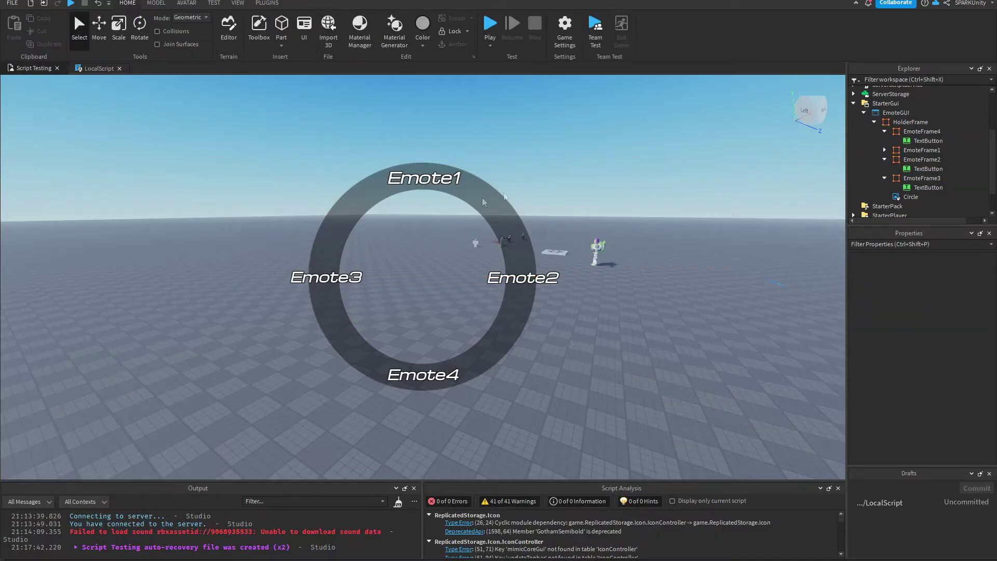
{"action": "scroll", "coordinate": [897, 140], "scroll_direction": "up", "scroll_amount": 3}
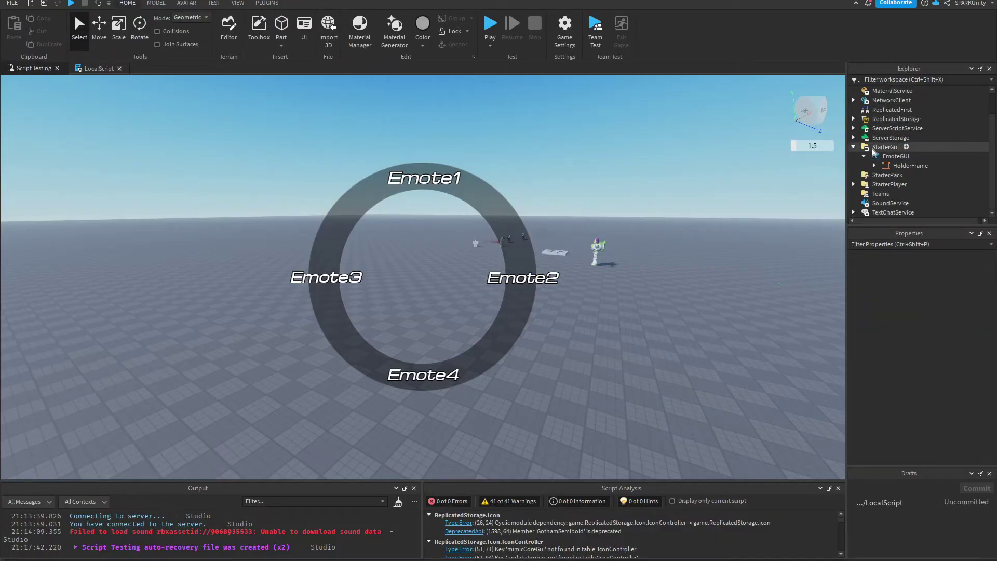
{"action": "left_click", "coordinate": [913, 164]}
{"action": "left_click", "coordinate": [864, 154]}
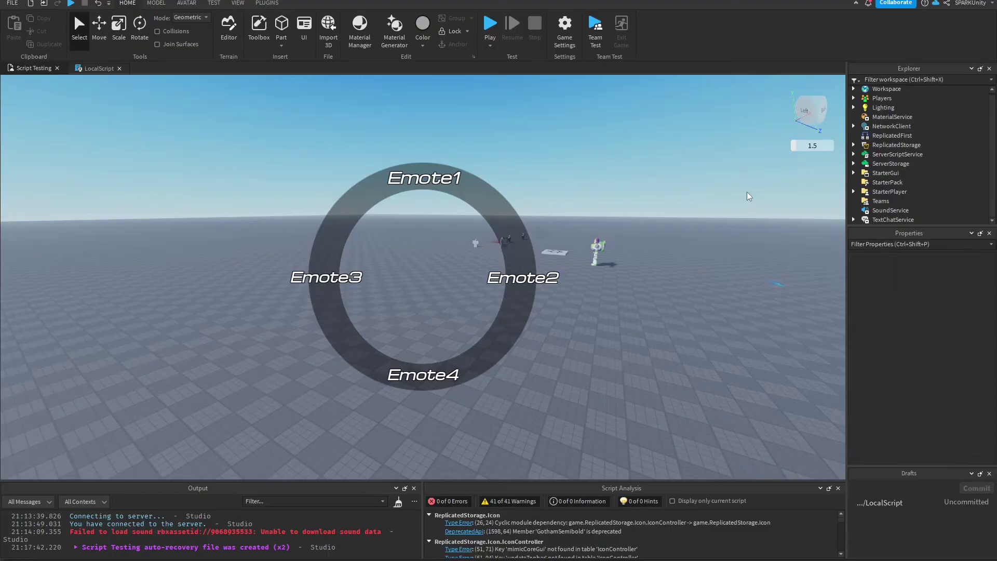
{"action": "scroll", "coordinate": [884, 188], "scroll_direction": "up", "scroll_amount": 1}
{"action": "left_click", "coordinate": [895, 182]}
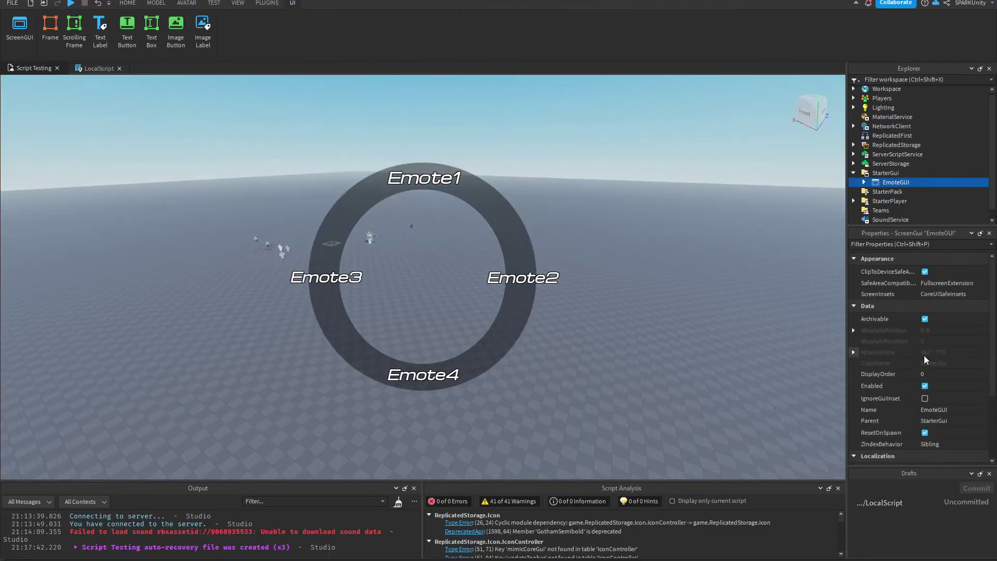
{"action": "left_click", "coordinate": [925, 387]}
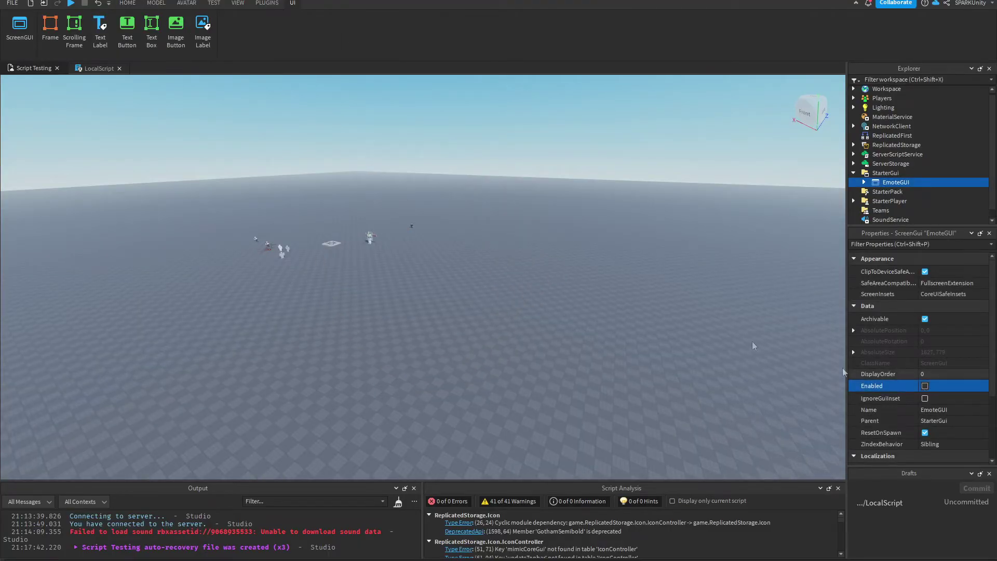
{"action": "left_click", "coordinate": [641, 307]}
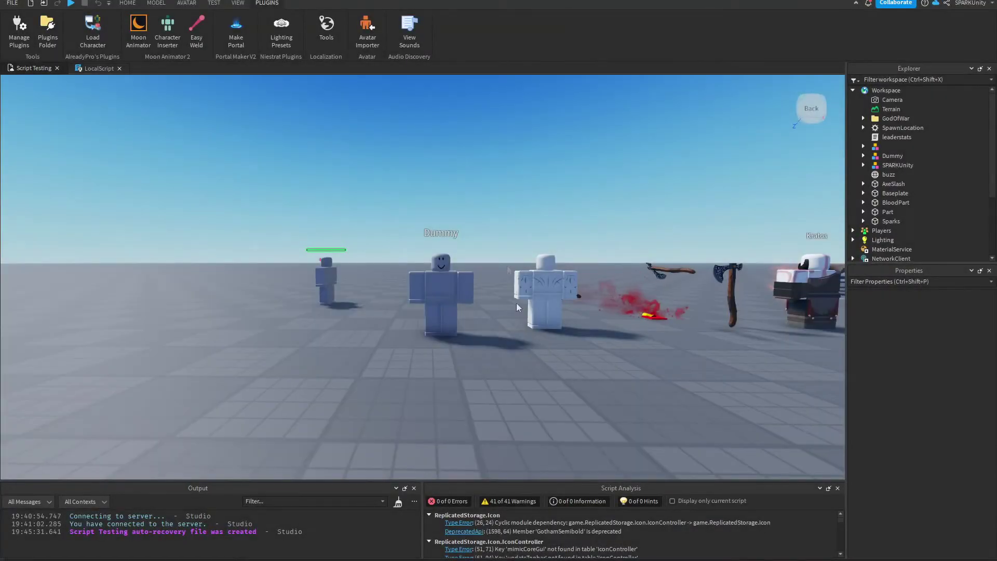
- Open Moon Animator, pick the Dummy rig, then close the animation editor
{"action": "scroll", "coordinate": [521, 154], "scroll_direction": "down", "scroll_amount": 5}
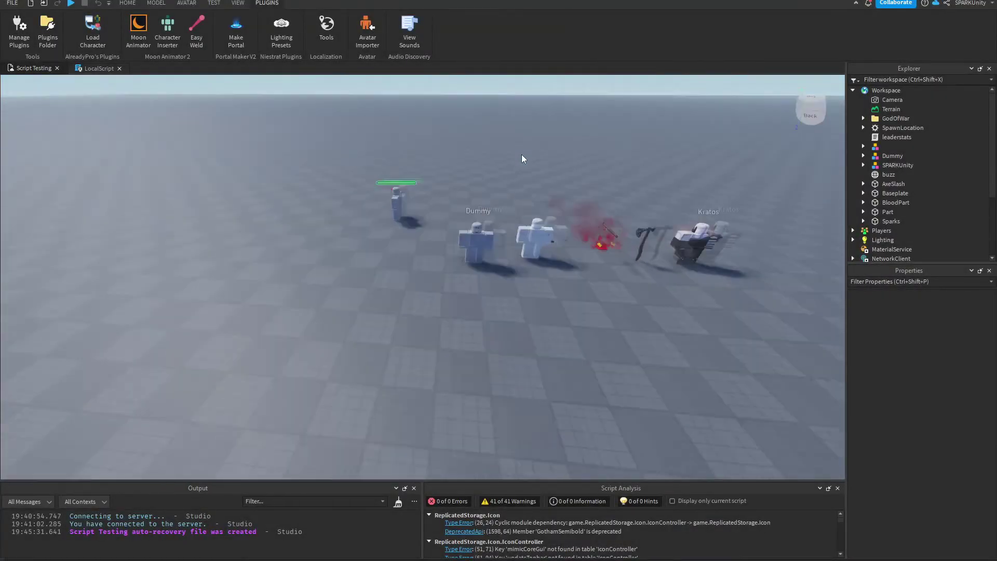
{"action": "scroll", "coordinate": [522, 154], "scroll_direction": "up", "scroll_amount": 5}
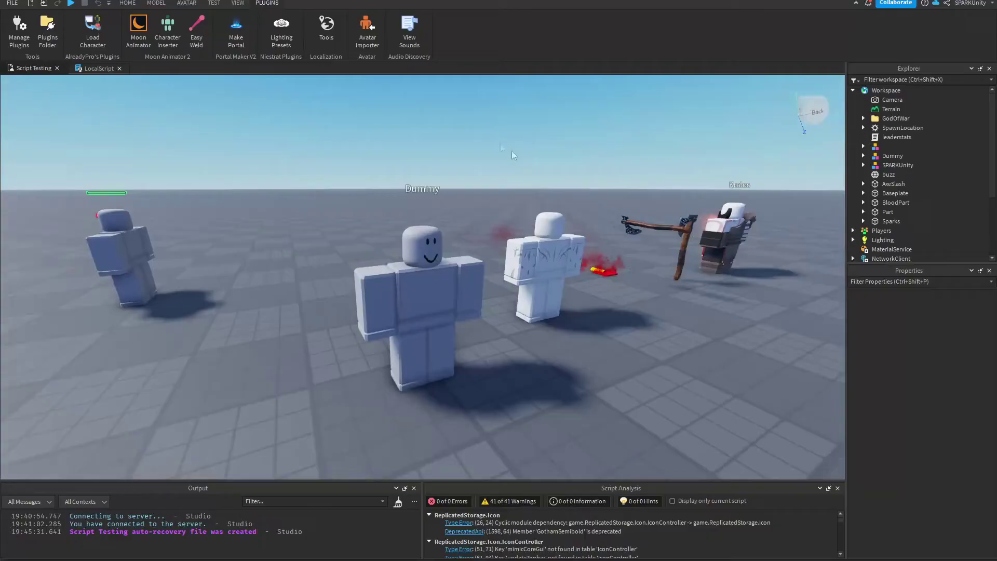
{"action": "left_click", "coordinate": [146, 48]}
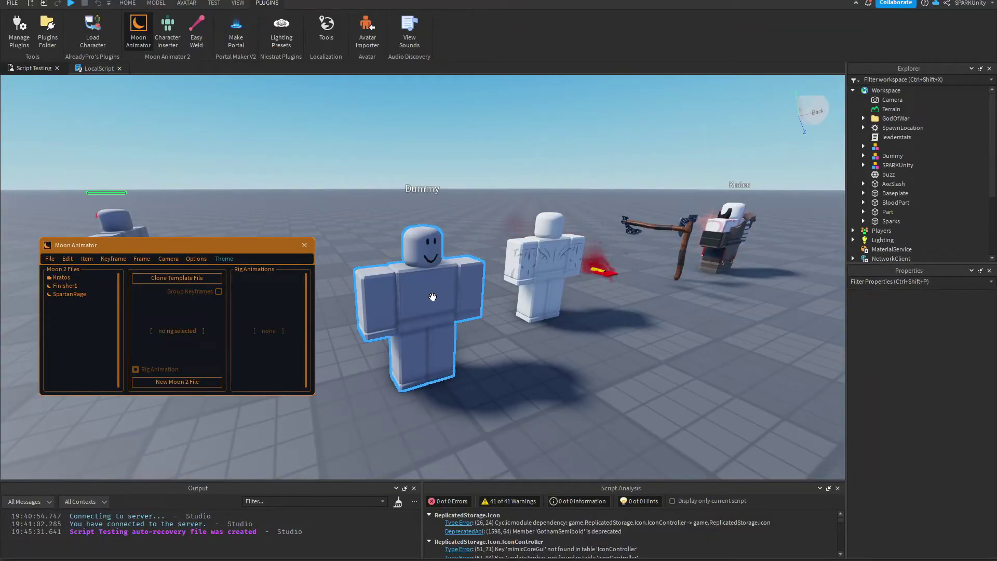
{"action": "left_click", "coordinate": [432, 297]}
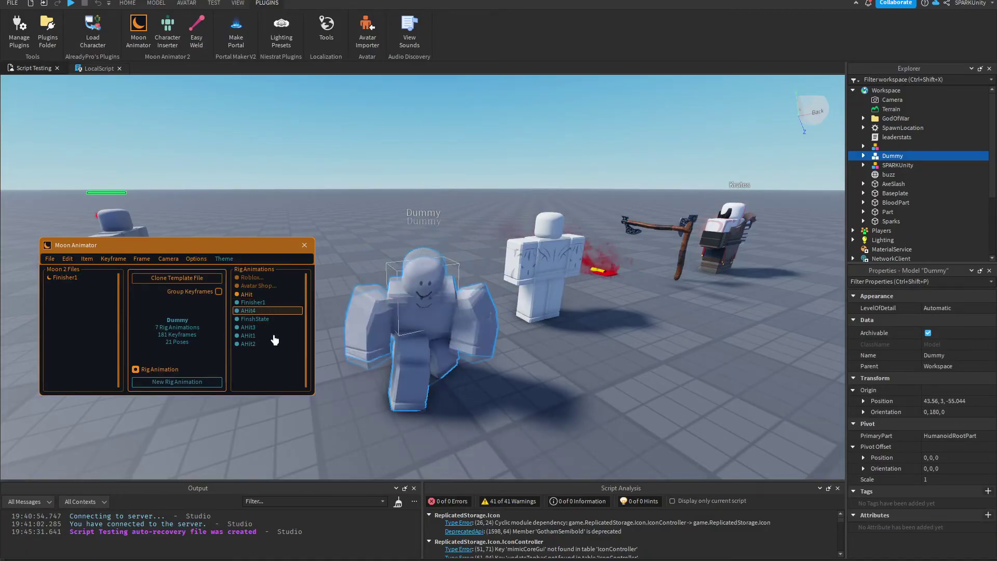
{"action": "left_click", "coordinate": [308, 246]}
- Expand Dummy > AnimSaves in Explorer and select the AHit1 animation
{"action": "left_click", "coordinate": [864, 156]}
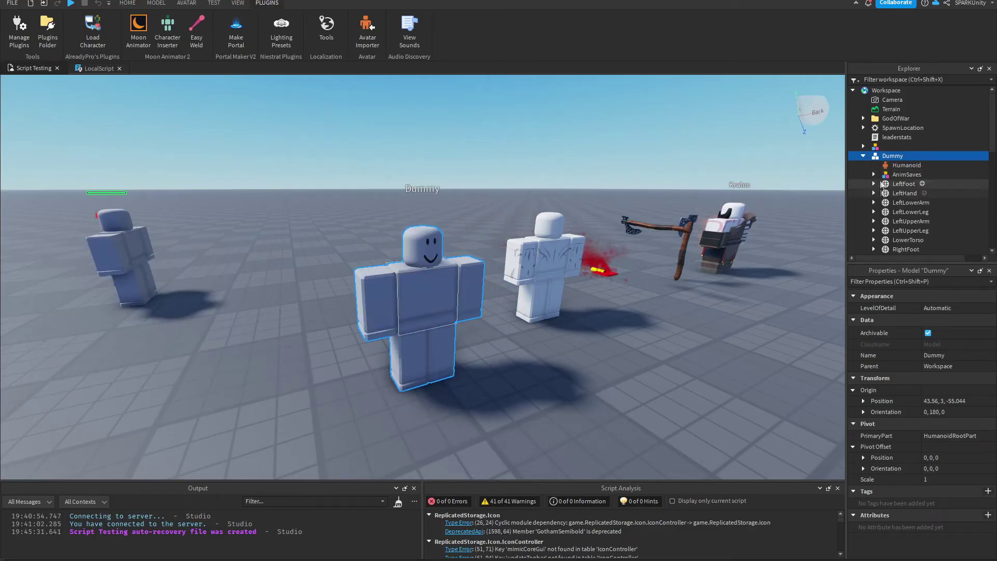
{"action": "left_click", "coordinate": [874, 175]}
{"action": "left_click", "coordinate": [905, 186]}
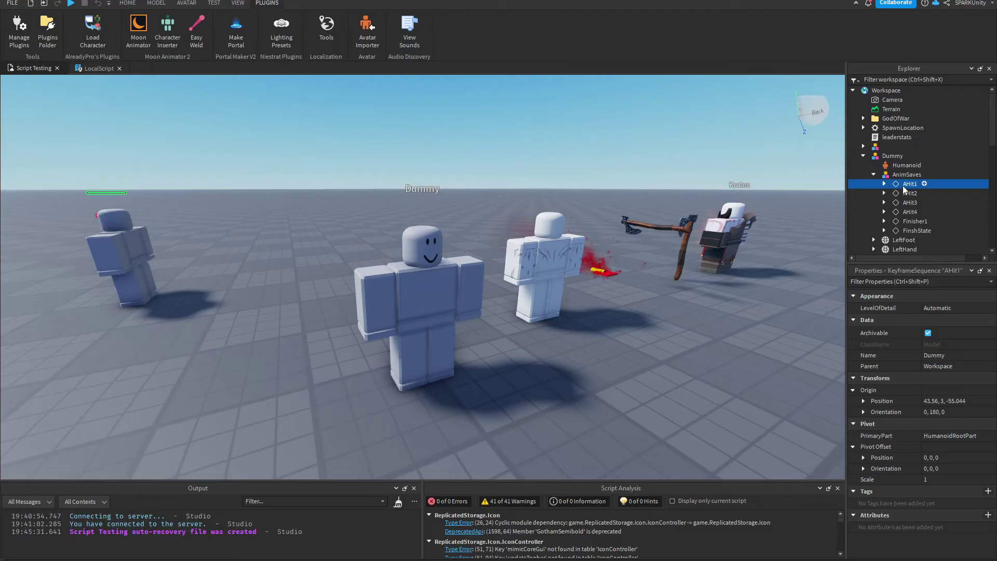
- Upload AHit1 to Roblox with the group as creator and copy its new asset ID
{"action": "right_click", "coordinate": [903, 185]}
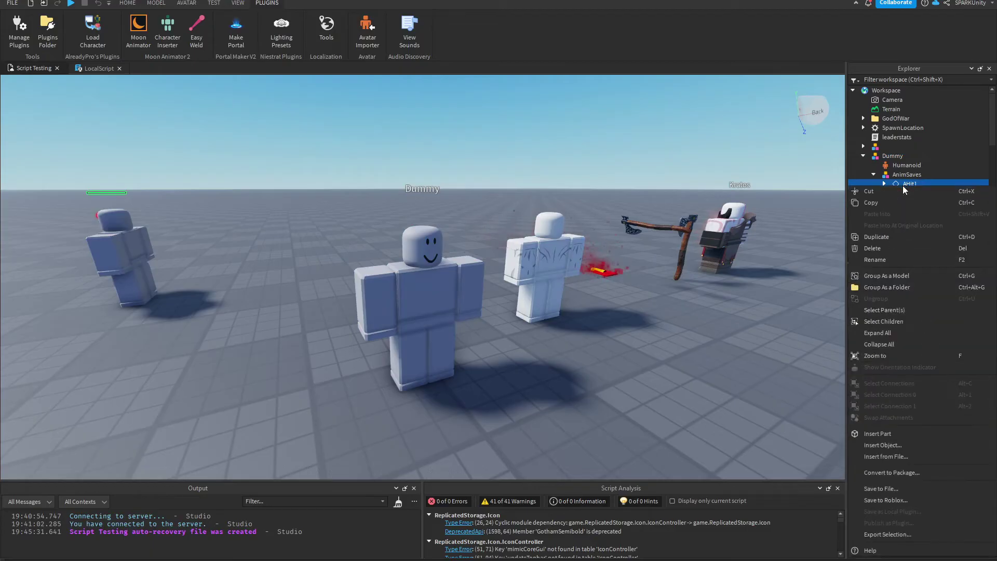
{"action": "left_click", "coordinate": [887, 501]}
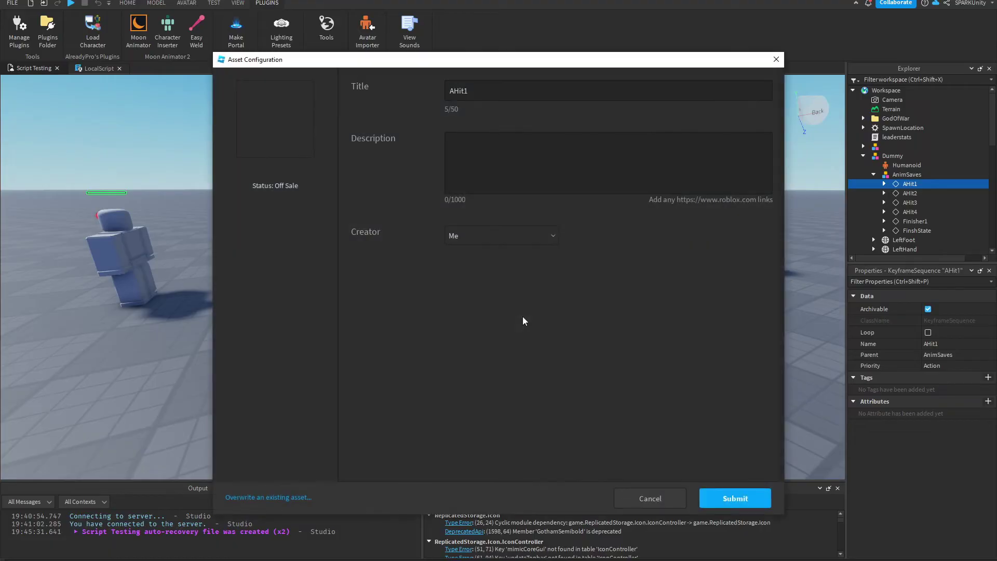
{"action": "left_click", "coordinate": [499, 237]}
{"action": "left_click", "coordinate": [508, 279]}
{"action": "left_click", "coordinate": [726, 498]}
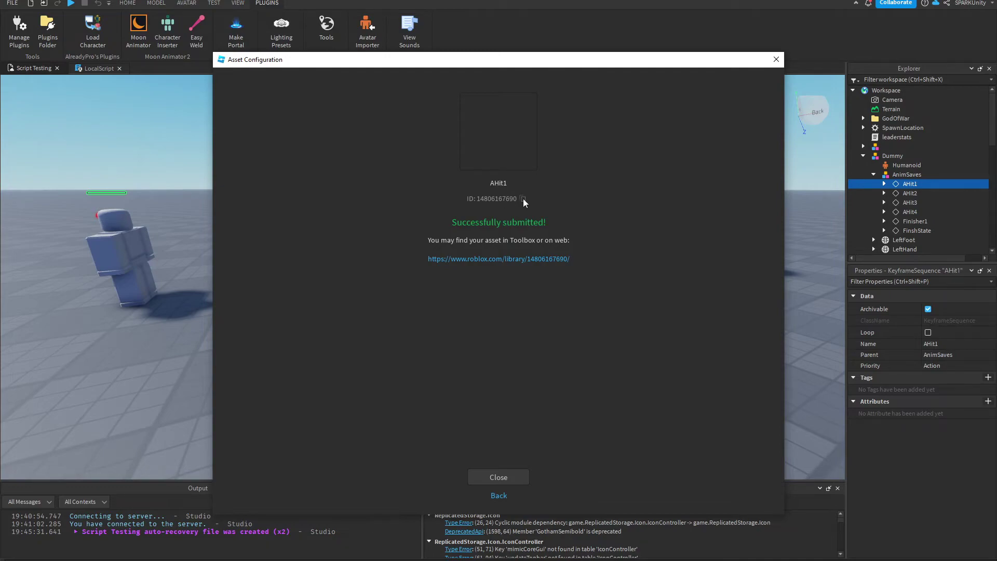
{"action": "left_click", "coordinate": [523, 199]}
{"action": "left_click", "coordinate": [776, 59]}
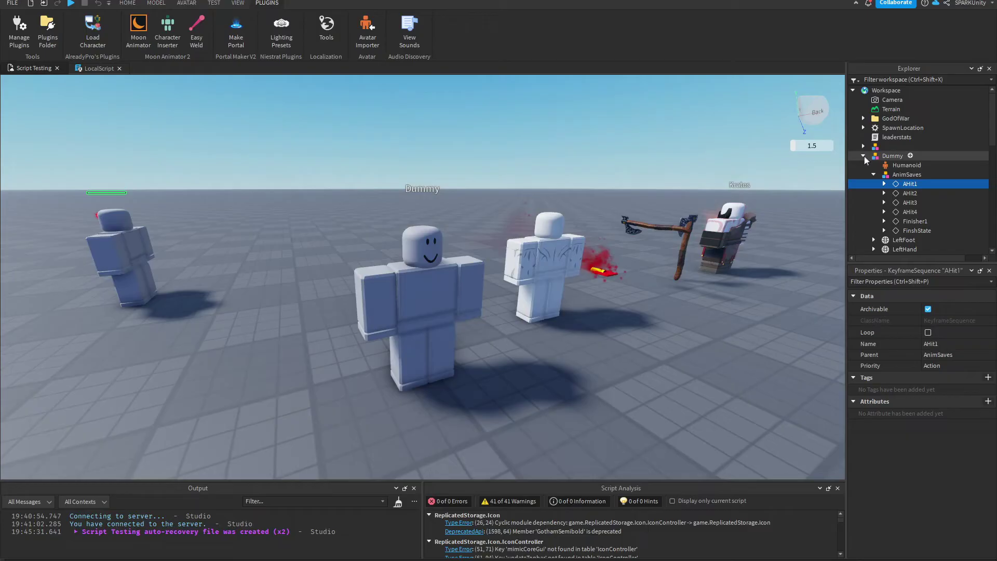
{"action": "left_click", "coordinate": [852, 91]}
- Insert a new Animation object into ReplicatedStorage > Anims
{"action": "left_click", "coordinate": [853, 147]}
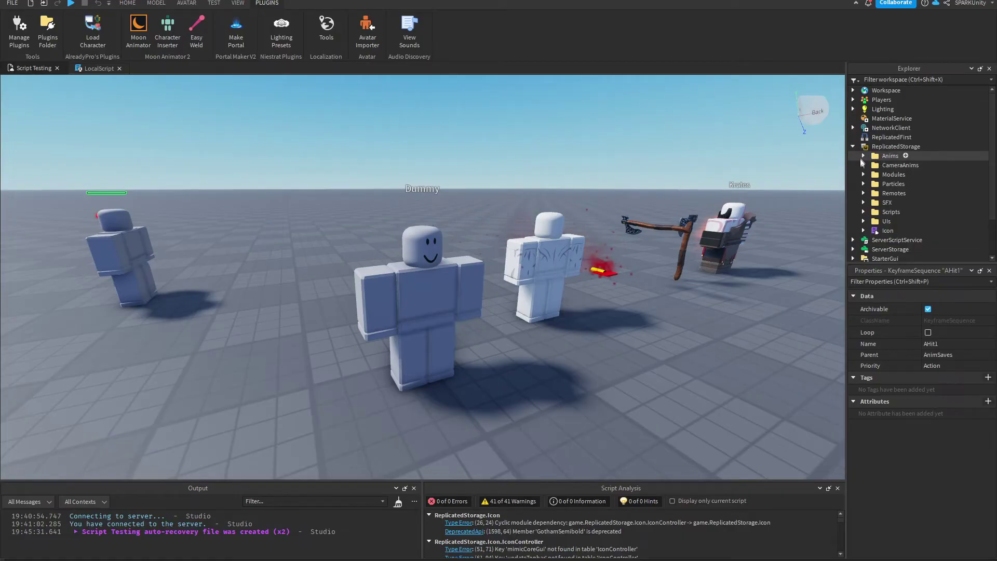
{"action": "left_click", "coordinate": [863, 156]}
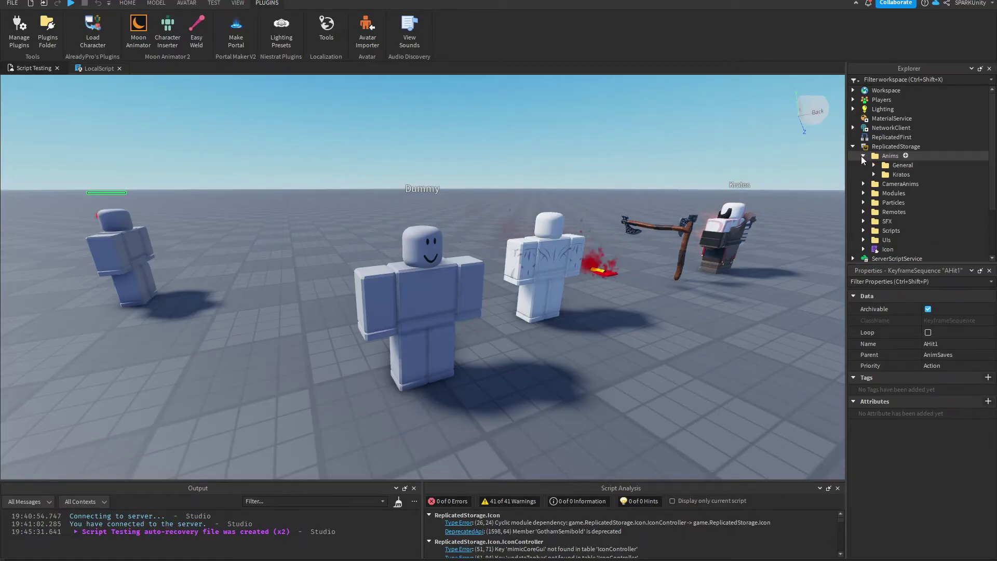
{"action": "left_click", "coordinate": [906, 157]}
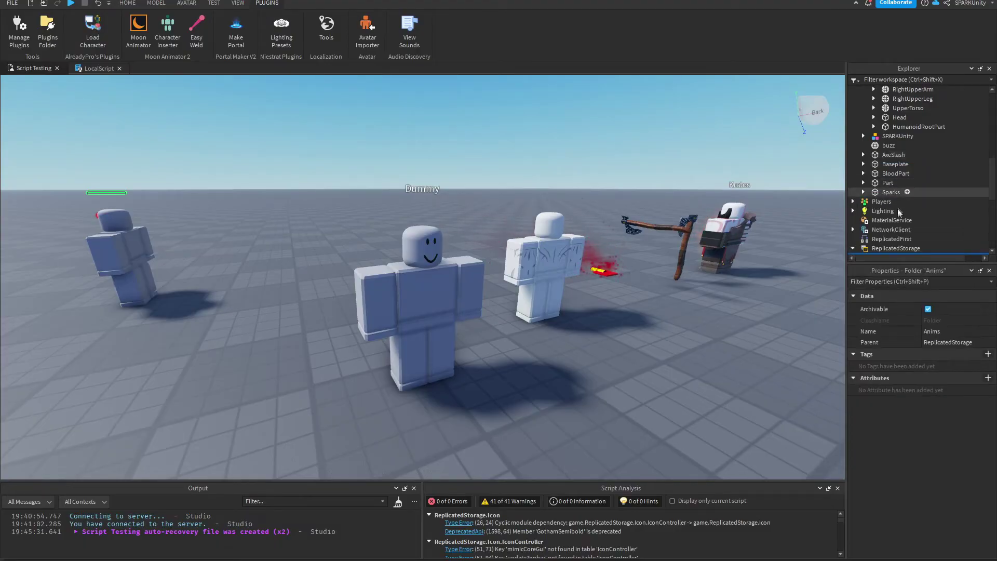
{"action": "scroll", "coordinate": [895, 172], "scroll_direction": "down", "scroll_amount": 4}
{"action": "left_click", "coordinate": [903, 181]}
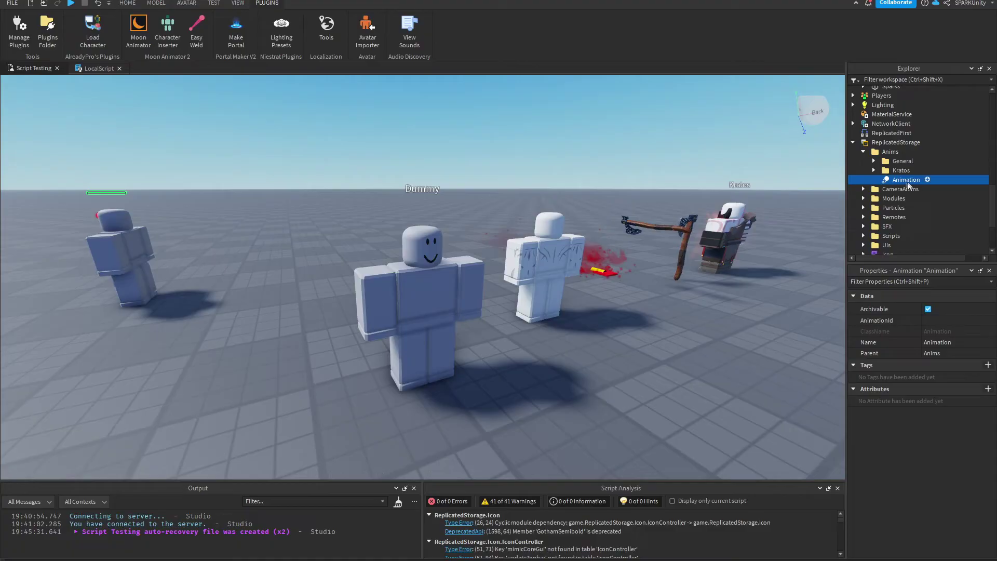
- Rename the Animation to Emote1 and paste the copied asset ID into its AnimationId
{"action": "left_click", "coordinate": [909, 181]}
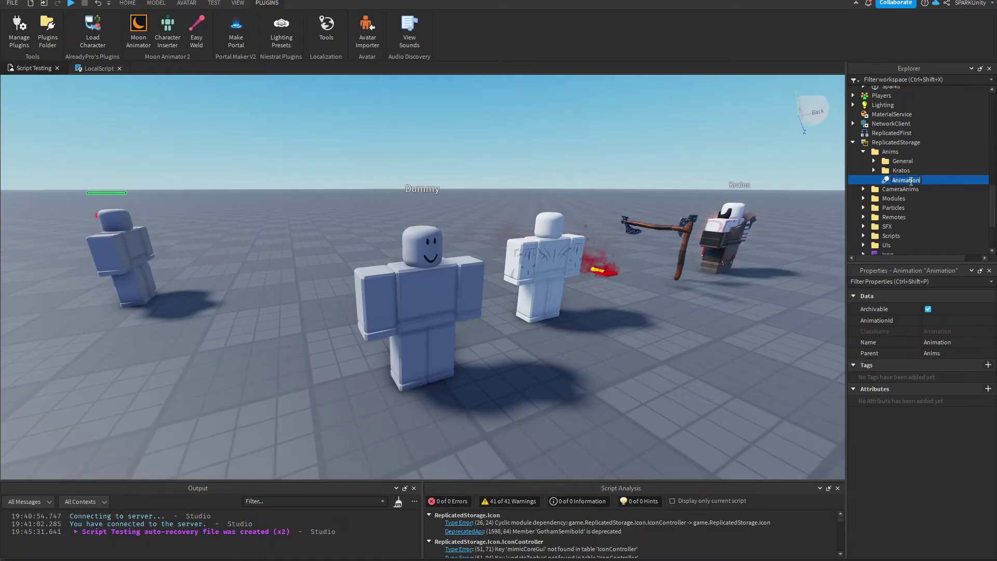
{"action": "type", "text": "Emote1"}
{"action": "key", "text": "Return"}
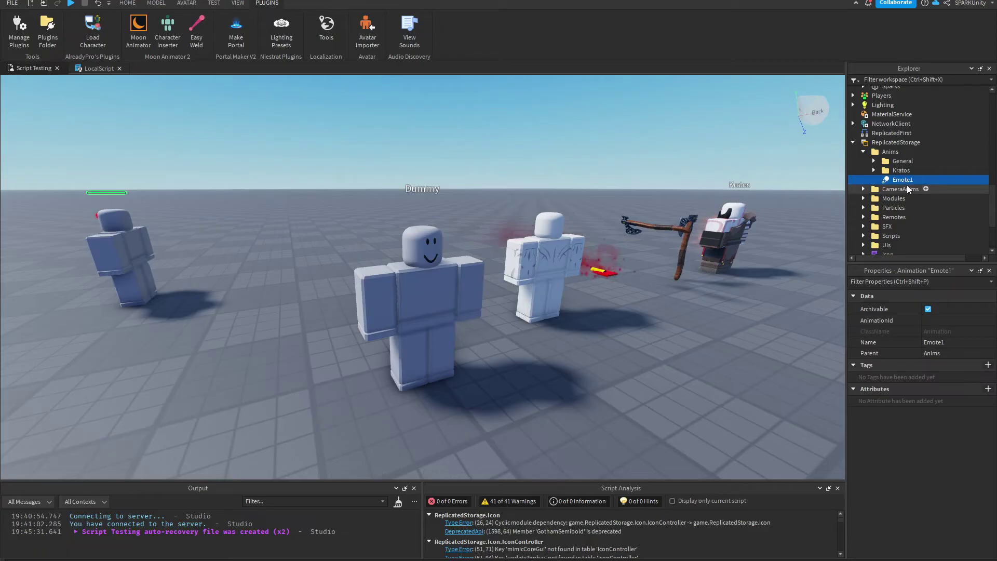
{"action": "left_click", "coordinate": [953, 323]}
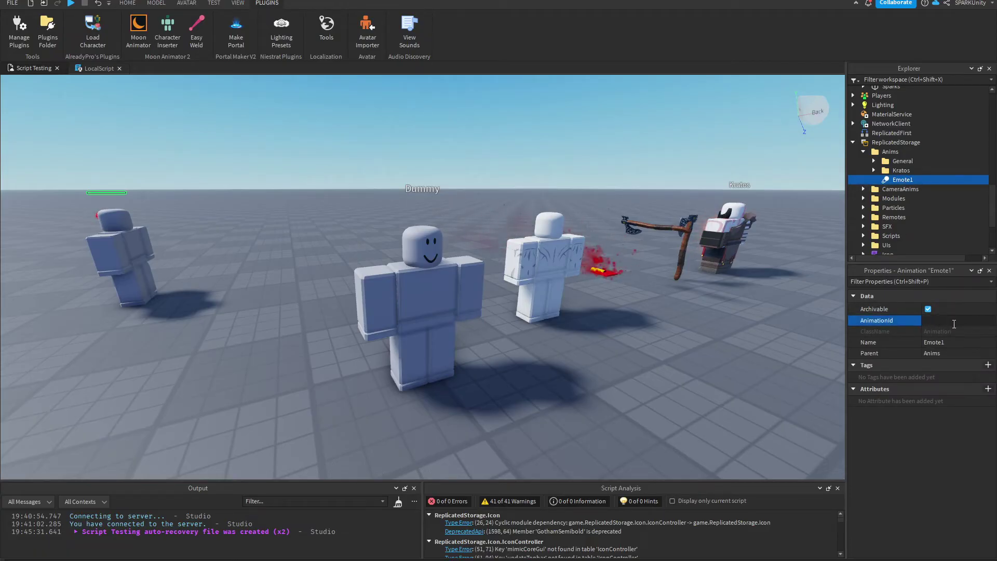
{"action": "key", "text": "ctrl+v"}
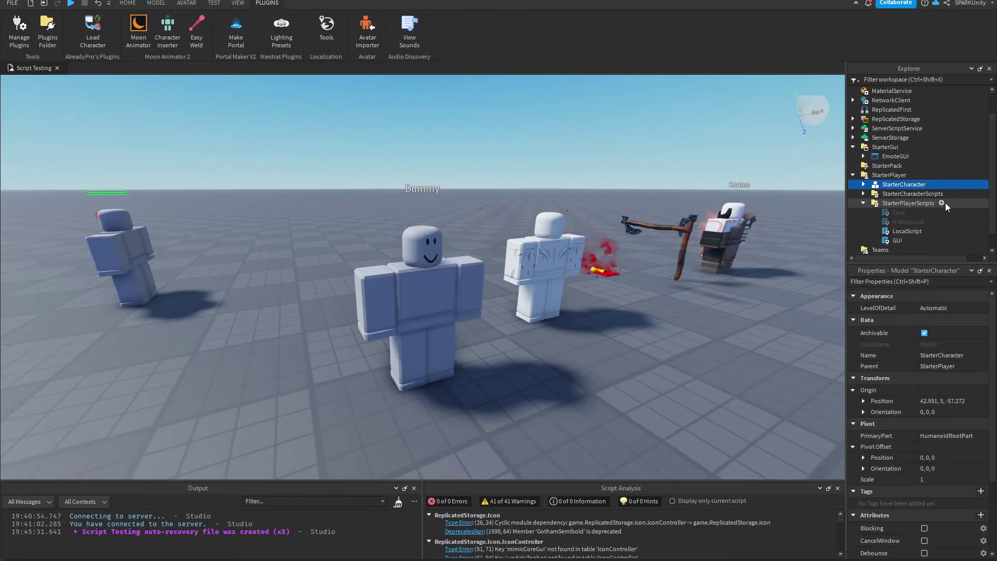
- Open the GUI LocalScript in StarterPlayerScripts and place the caret on empty line 7
{"action": "left_click", "coordinate": [942, 203]}
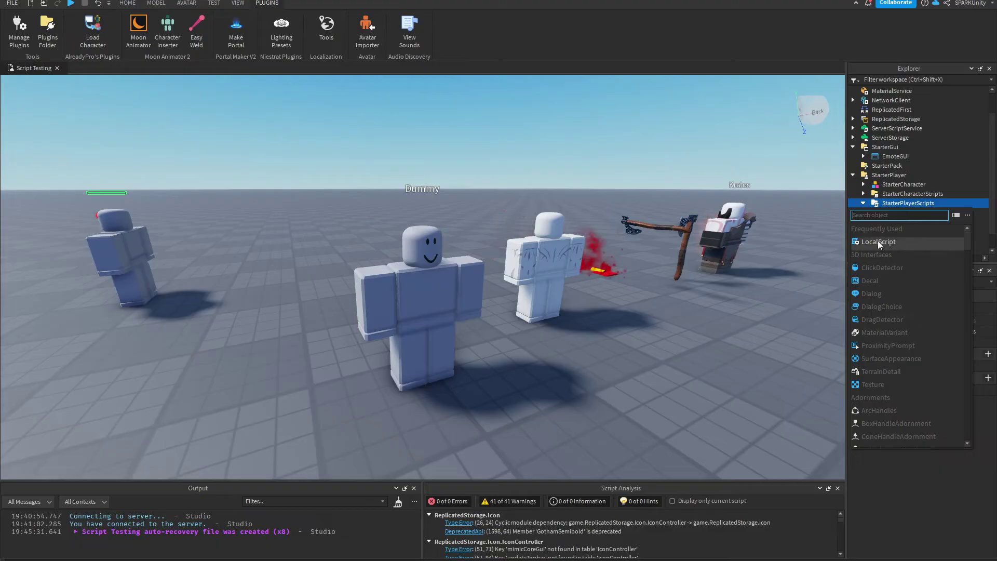
{"action": "left_click", "coordinate": [912, 196]}
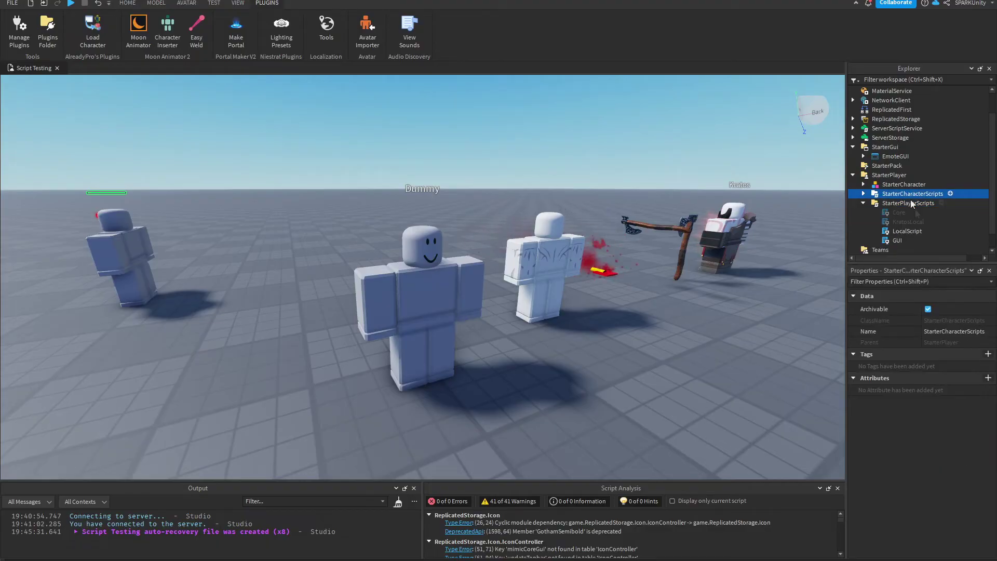
{"action": "double_click", "coordinate": [897, 240]}
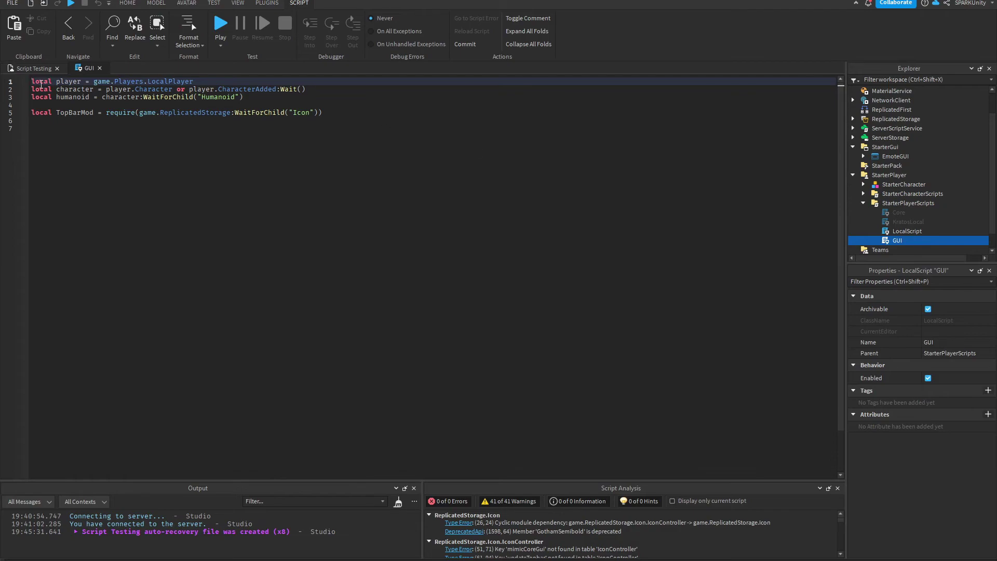
{"action": "left_click_drag", "start_coordinate": [33, 81], "coordinate": [331, 111]}
{"action": "left_click", "coordinate": [280, 99]}
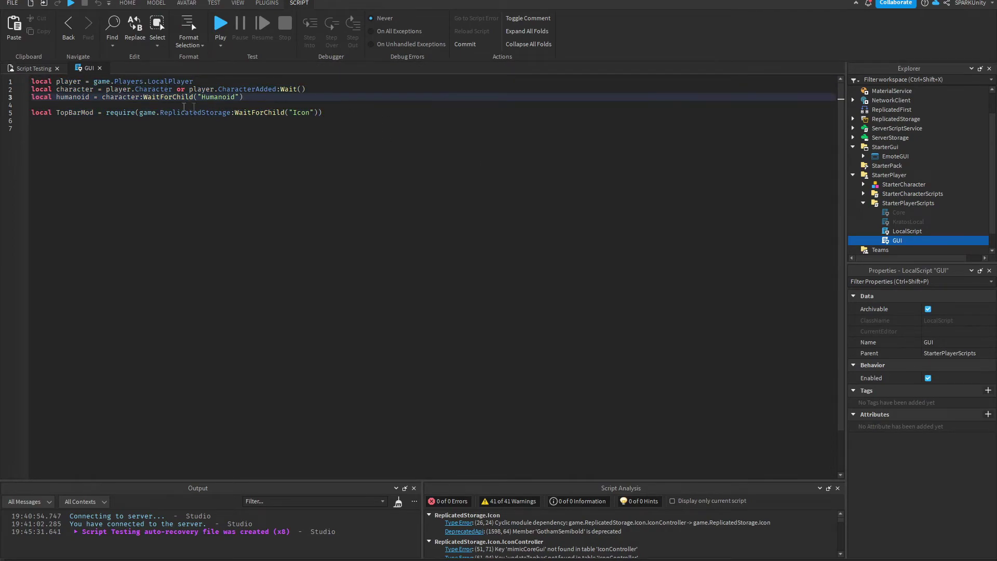
{"action": "left_click", "coordinate": [270, 139]}
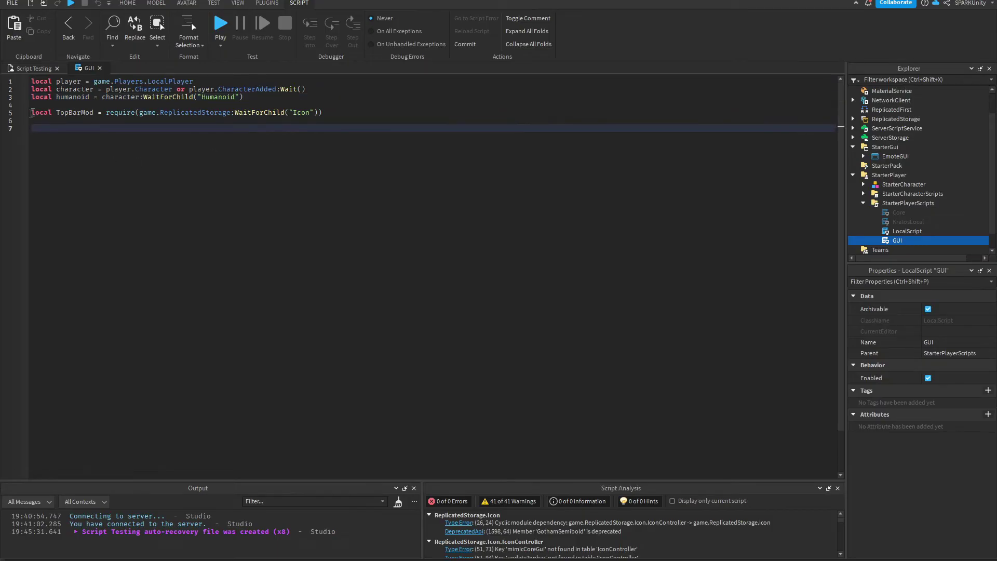
{"action": "scroll", "coordinate": [909, 167], "scroll_direction": "up", "scroll_amount": 2}
- Playtest, check that EmoteGUI in the player's PlayerGui is disabled, then stop the test
{"action": "left_click", "coordinate": [893, 211]}
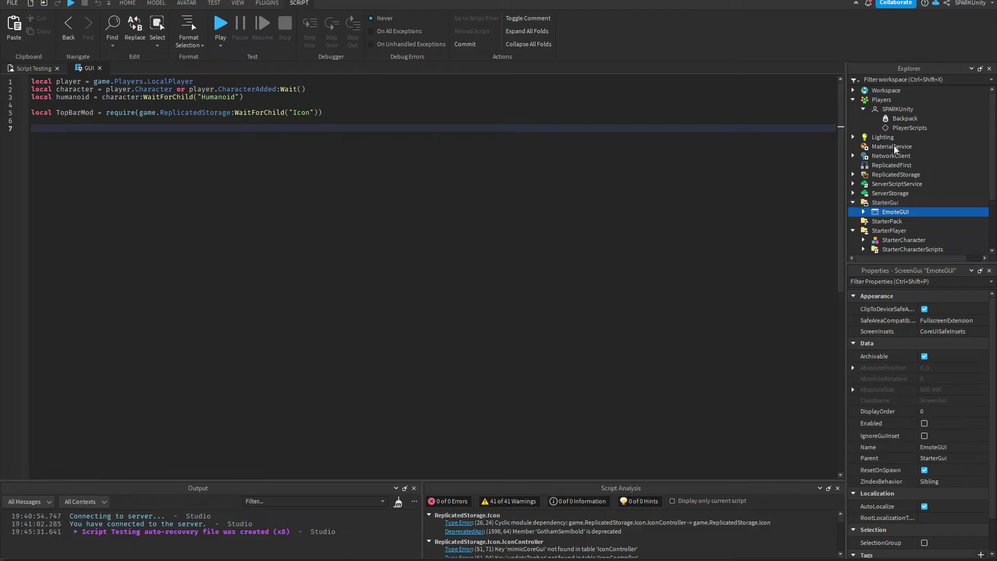
{"action": "left_click", "coordinate": [873, 101]}
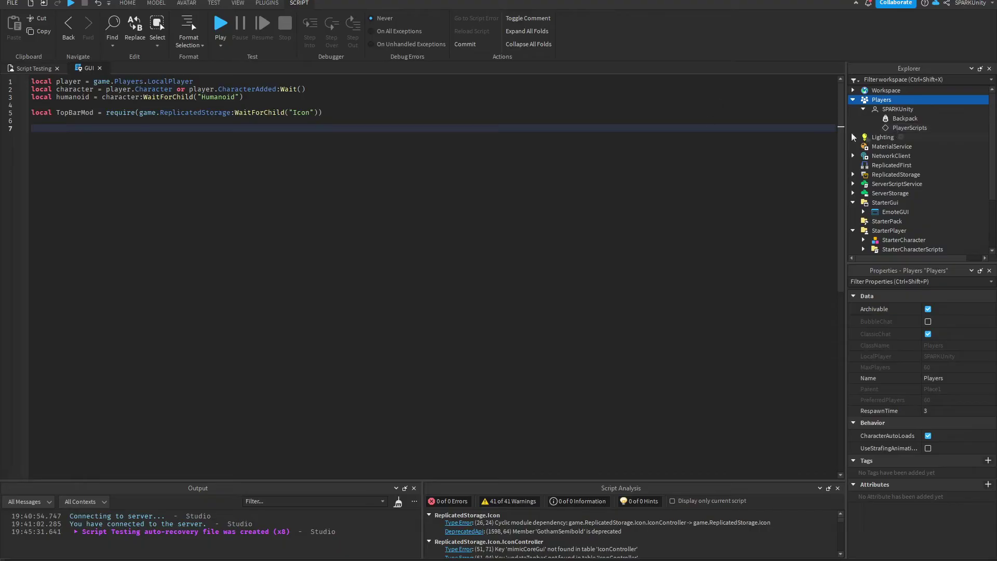
{"action": "left_click", "coordinate": [213, 3]}
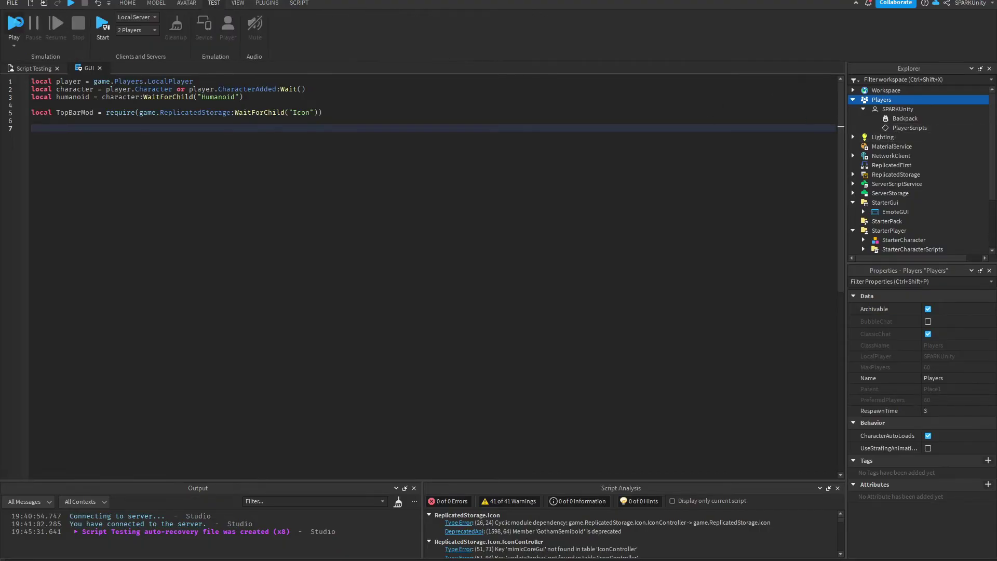
{"action": "left_click", "coordinate": [14, 24]}
{"action": "left_click", "coordinate": [874, 147]}
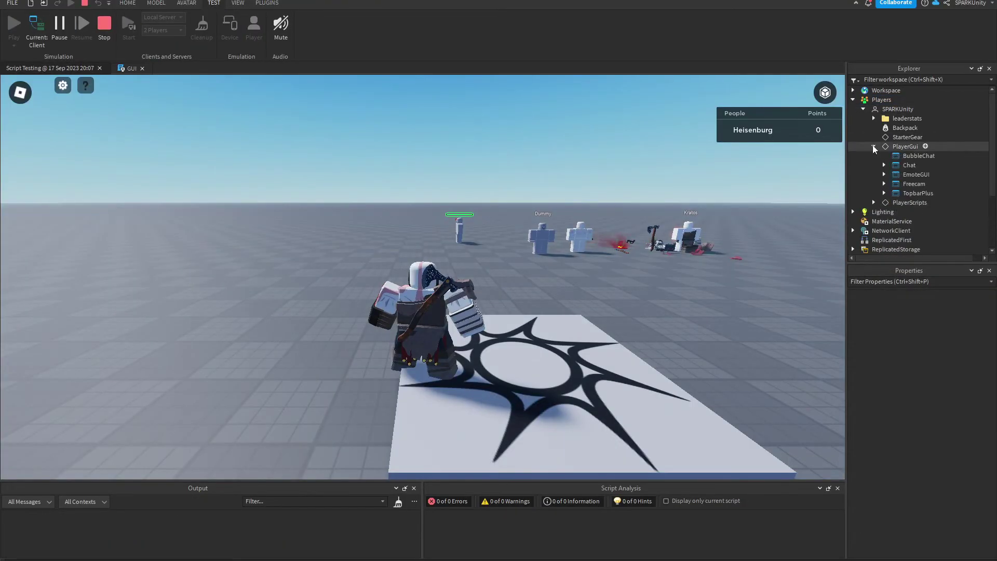
{"action": "left_click", "coordinate": [908, 147]}
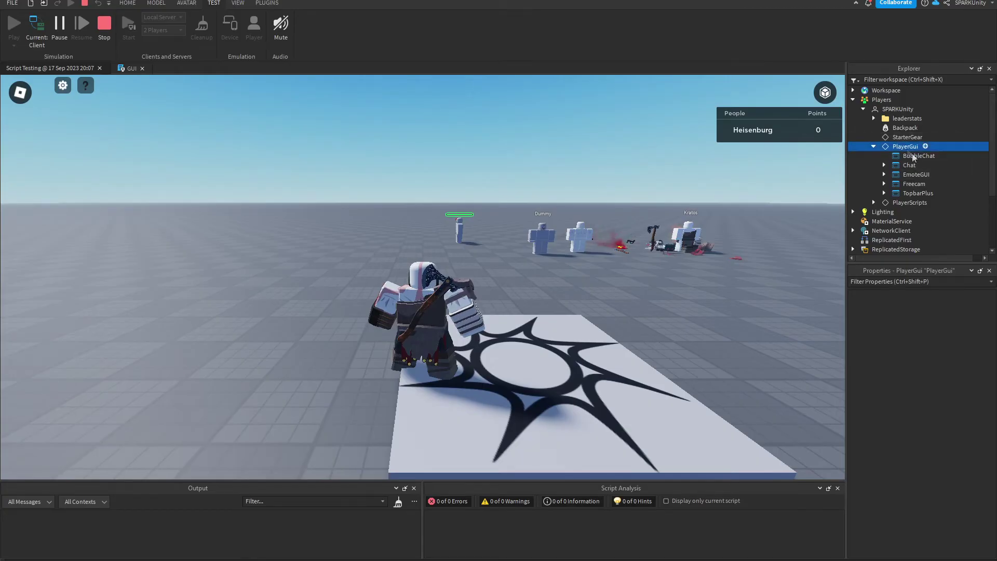
{"action": "left_click", "coordinate": [912, 175]}
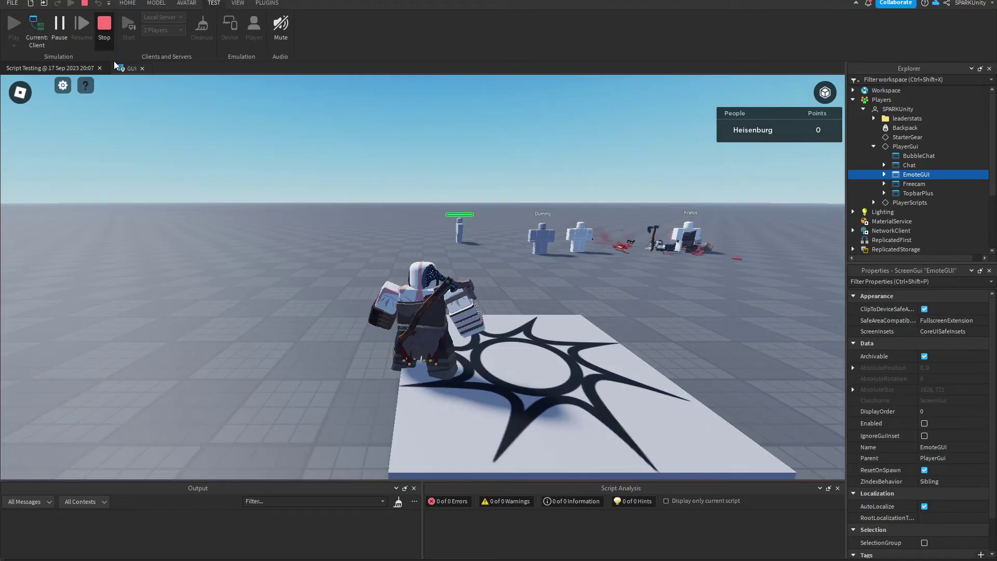
{"action": "key", "text": "shift+F5"}
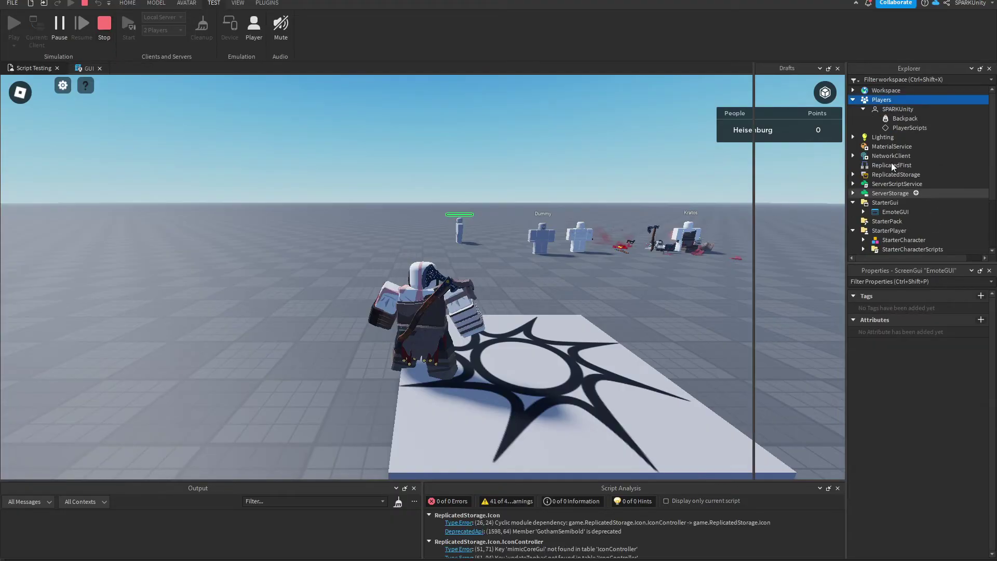
- Write local Emotes = TopBarMod.new() and begin Emotes:setImage() on the following line
{"action": "left_click", "coordinate": [84, 69]}
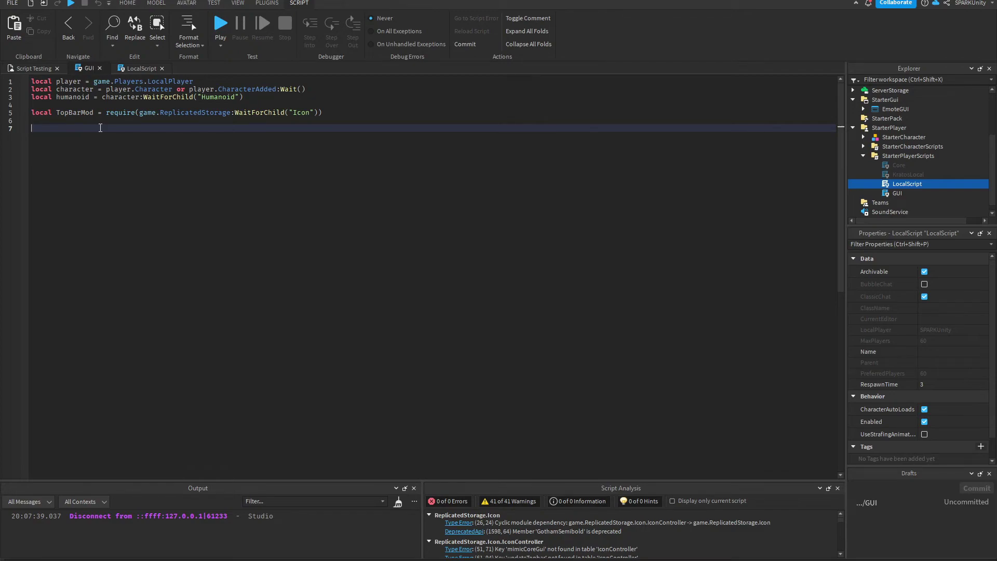
{"action": "type", "text": "local Emotes = topBarMod.new()"}
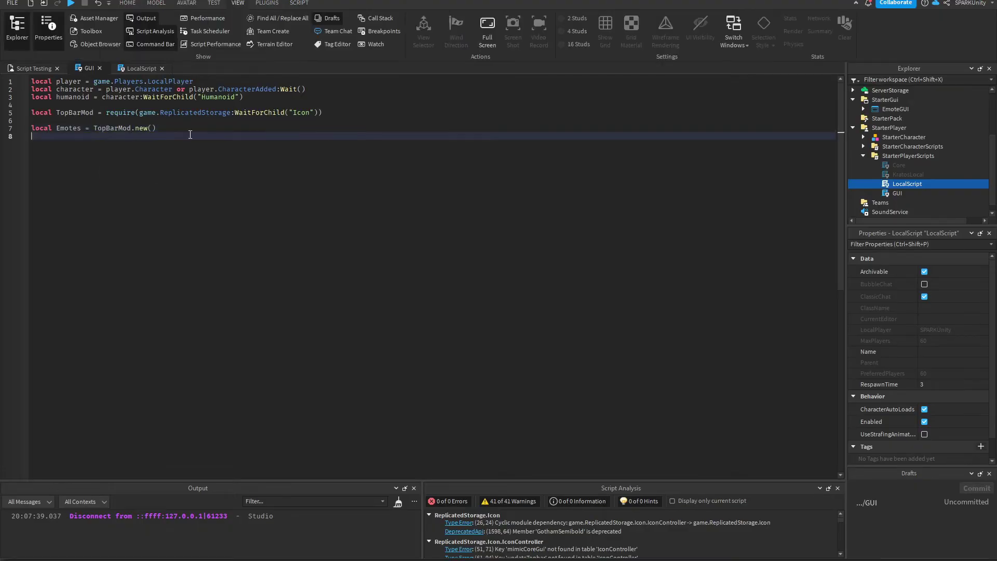
{"action": "key", "text": "Return"}
{"action": "type", "text": "em"}
{"action": "key", "text": "Tab"}
{"action": "type", "text": ":setImage("}
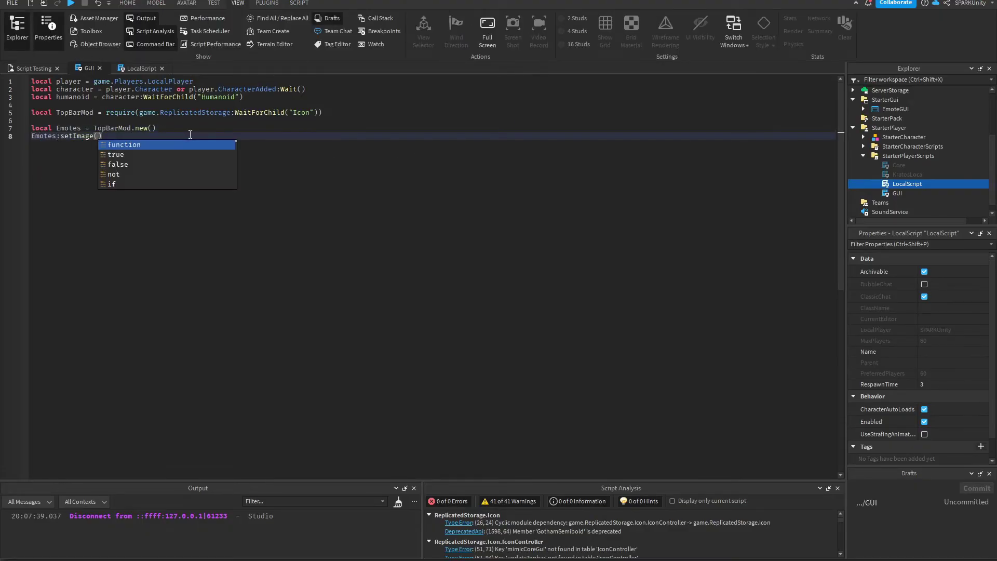
{"action": "left_click", "coordinate": [95, 34]}
{"action": "left_click", "coordinate": [50, 106]}
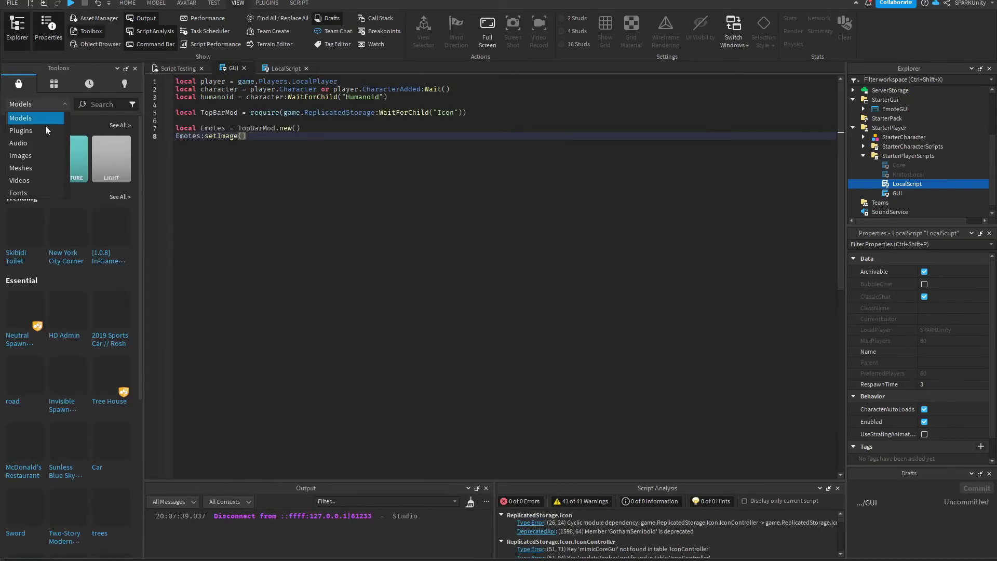
{"action": "left_click", "coordinate": [36, 156]}
{"action": "left_click", "coordinate": [99, 105]}
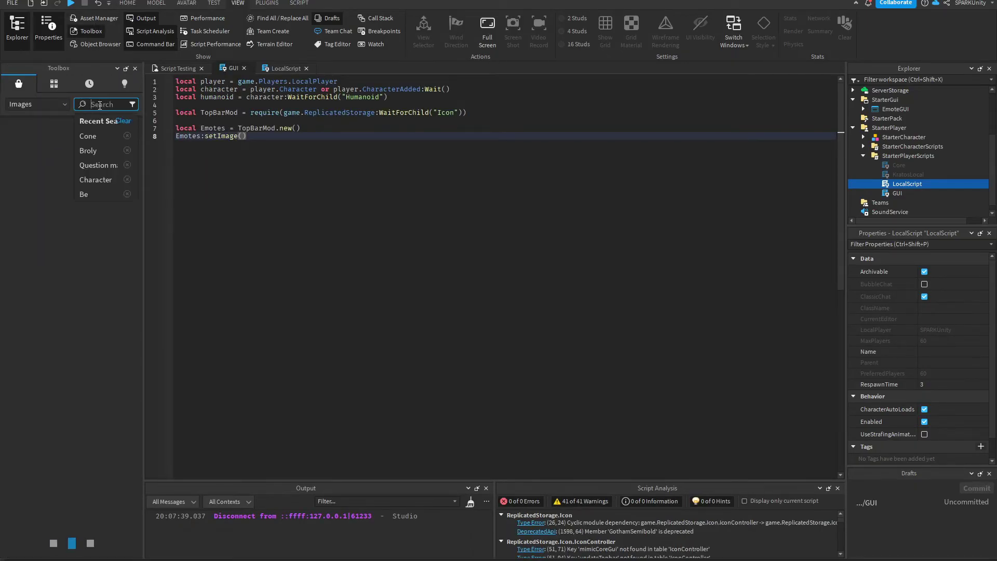
{"action": "type", "text": "Emotes"}
{"action": "key", "text": "Return"}
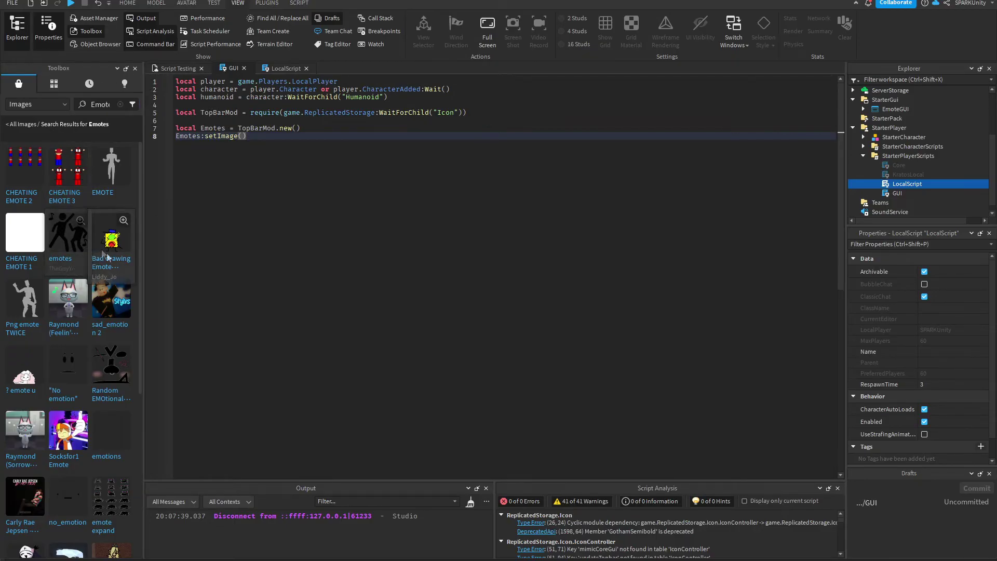
{"action": "left_click", "coordinate": [135, 69]}
- Paste the image ID into setImage, add the selected bindEvent, and declare EmoteGUI via PlayerGui:WaitForChild
{"action": "key", "text": "ctrl+v"}
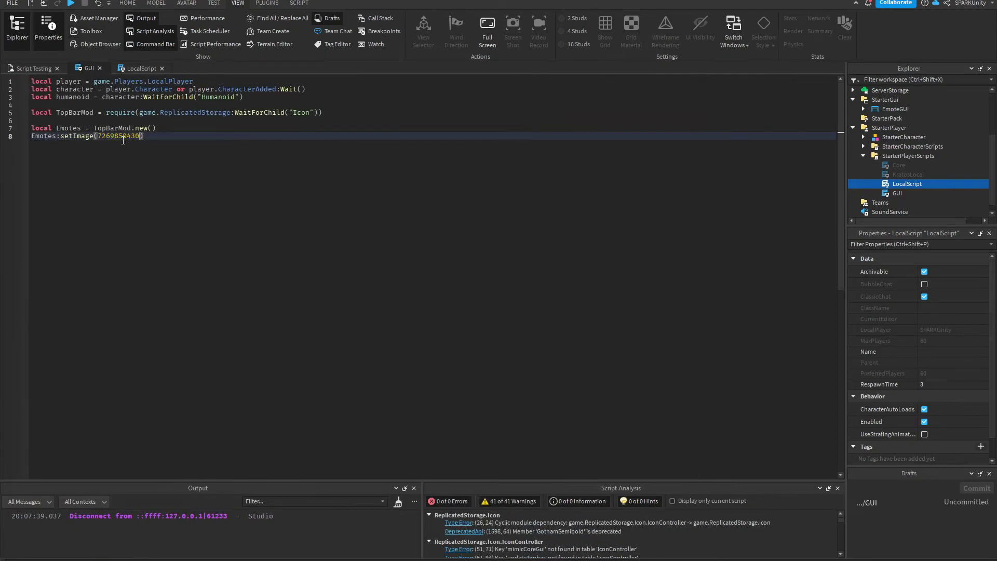
{"action": "key", "text": "Return"}
{"action": "type", "text": "Emotes:"}
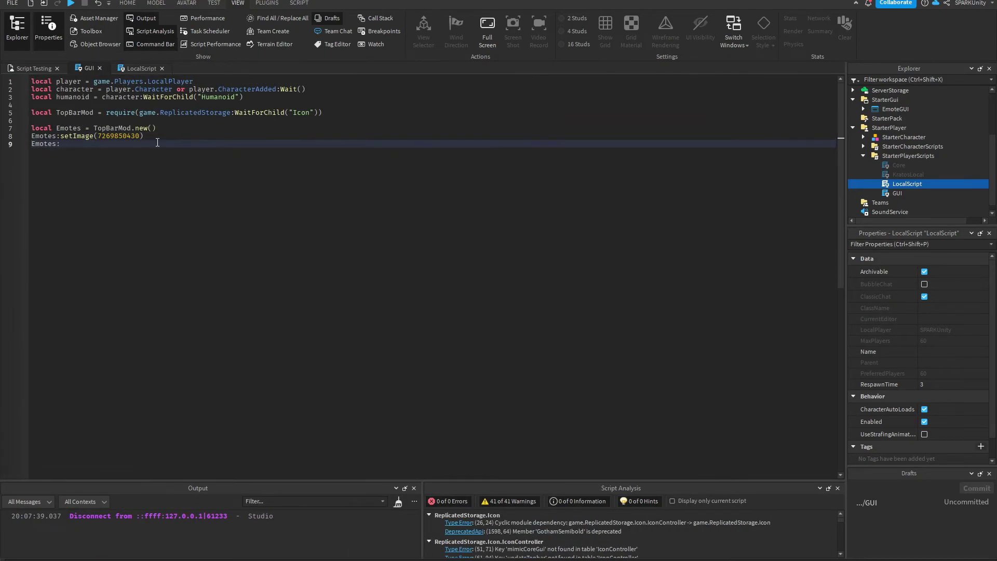
{"action": "type", "text": "bindEvent(\"selected\", function()"}
{"action": "key", "text": "Return"}
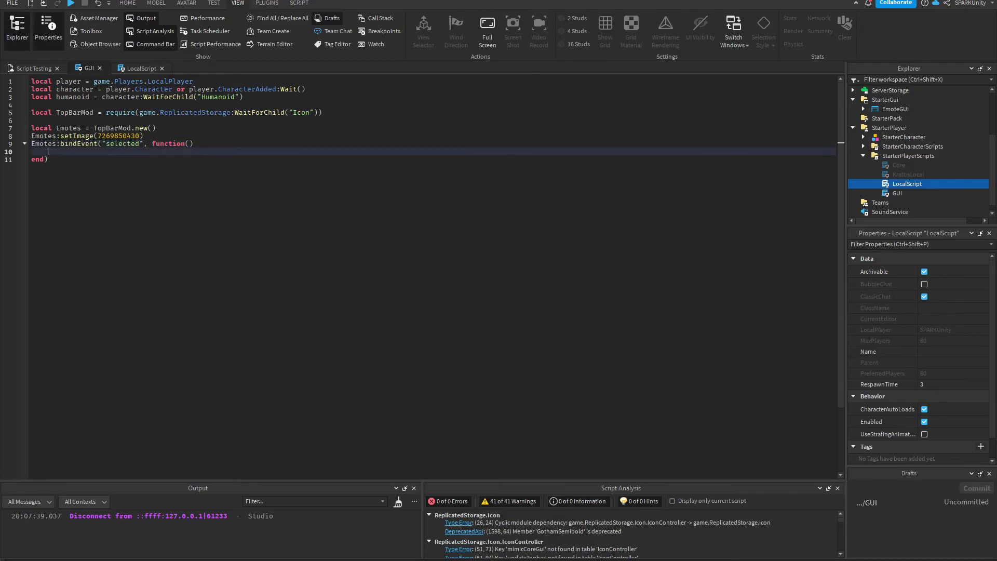
{"action": "left_click", "coordinate": [340, 113]}
{"action": "key", "text": "Return"}
{"action": "type", "text": "local EmoteGUI "}
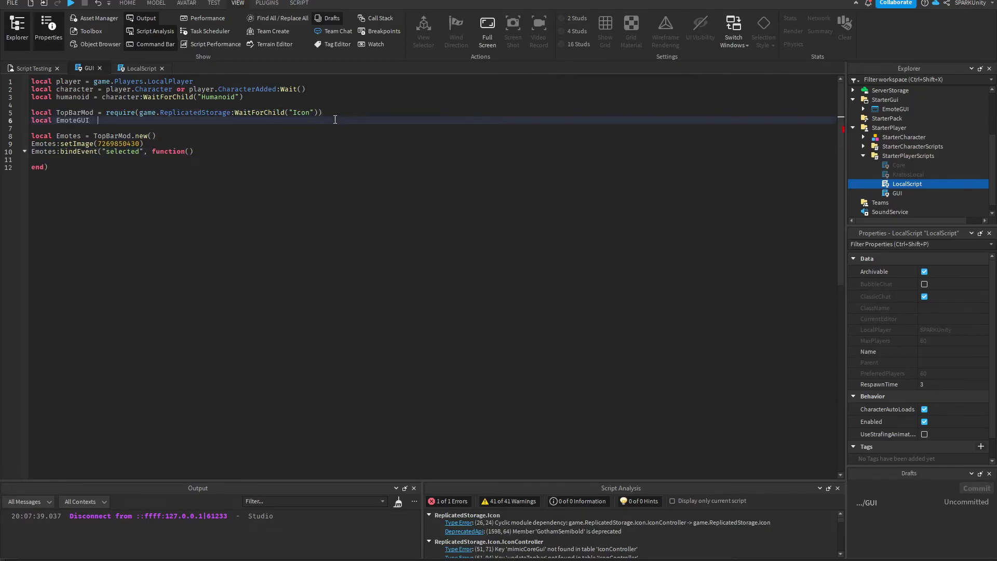
{"action": "type", "text": "= player.PlayerGui:WaitForChild(\""}
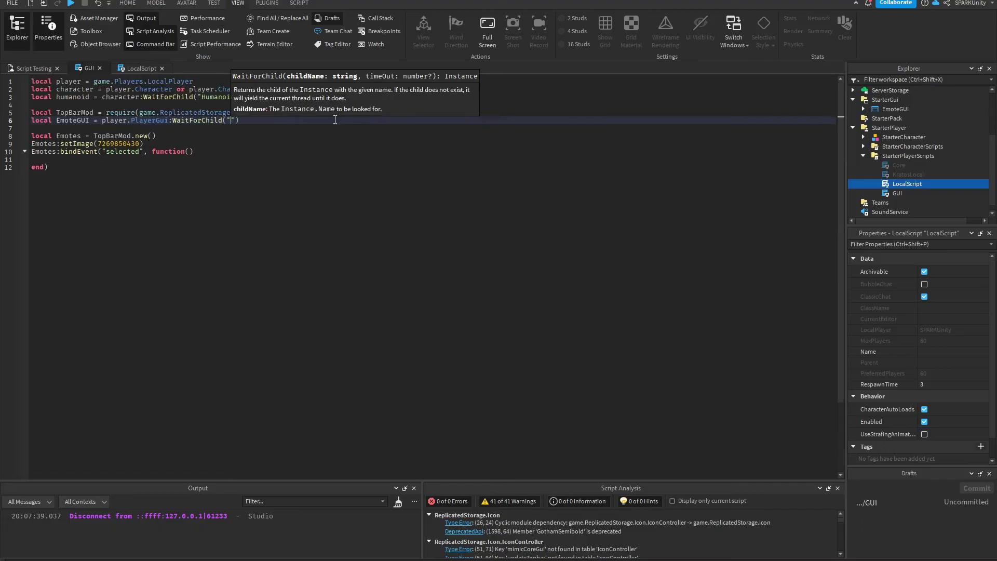
{"action": "type", "text": "EmoteGUI"}
- Set EmoteGUI.Enabled to true in the selected handler and false in the deselected one
{"action": "left_click", "coordinate": [169, 159]}
{"action": "type", "text": "EmoteGUI."}
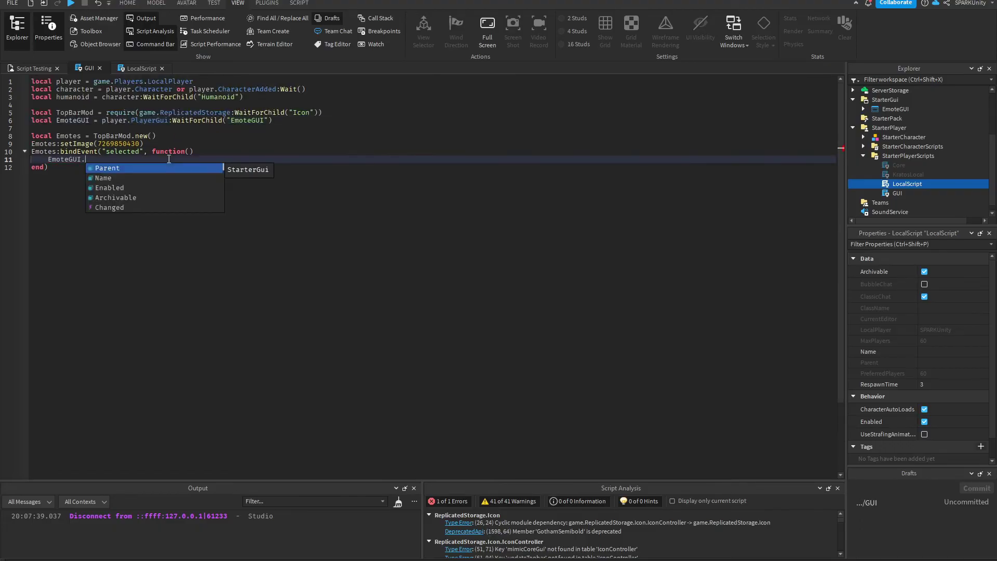
{"action": "type", "text": "Enabled = true"}
{"action": "key", "text": "Down"}
{"action": "key", "text": "Return"}
{"action": "type", "text": "Emotes:bin"}
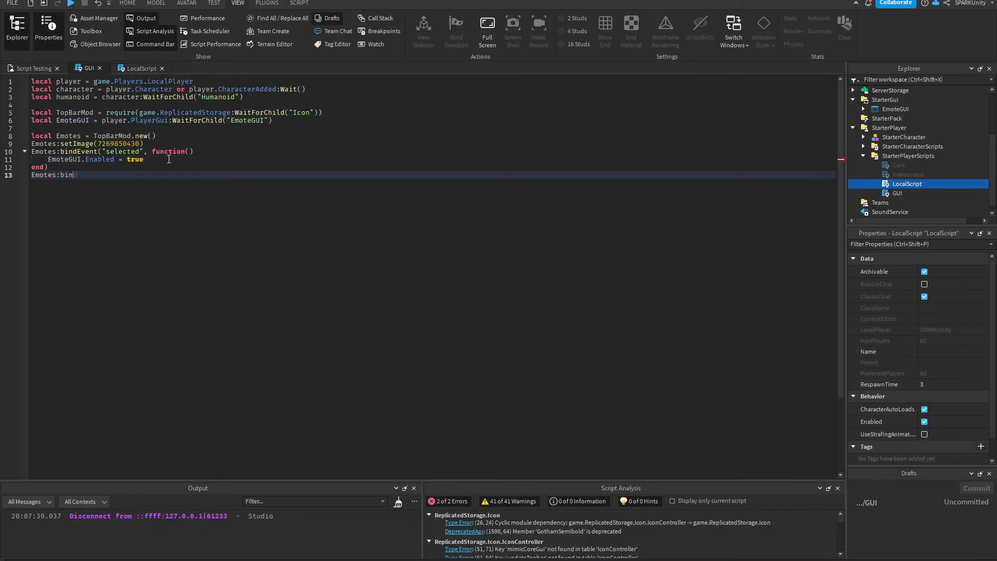
{"action": "type", "text": ", function()"}
{"action": "key", "text": "Return"}
{"action": "type", "text": "EmoteGUI.Enabled = fal"}
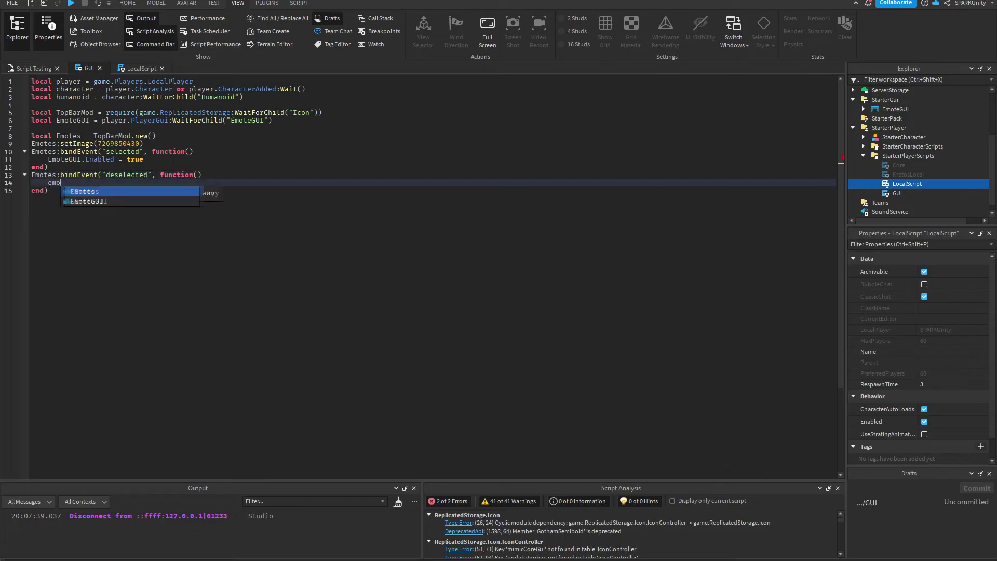
{"action": "type", "text": "se"}
- Review the selected handler and Enabled lines, then start a playtest
{"action": "left_click", "coordinate": [215, 4]}
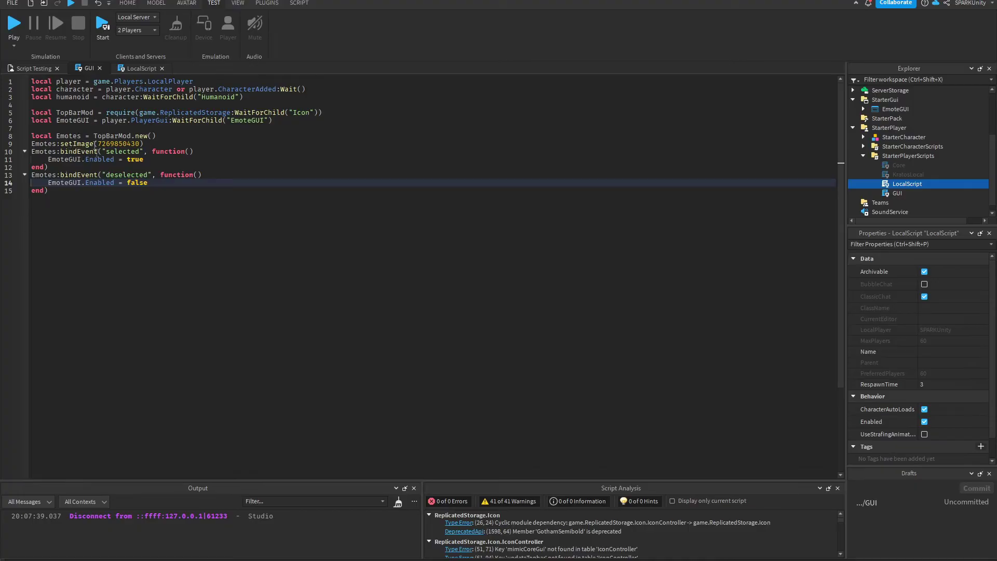
{"action": "left_click", "coordinate": [80, 168]}
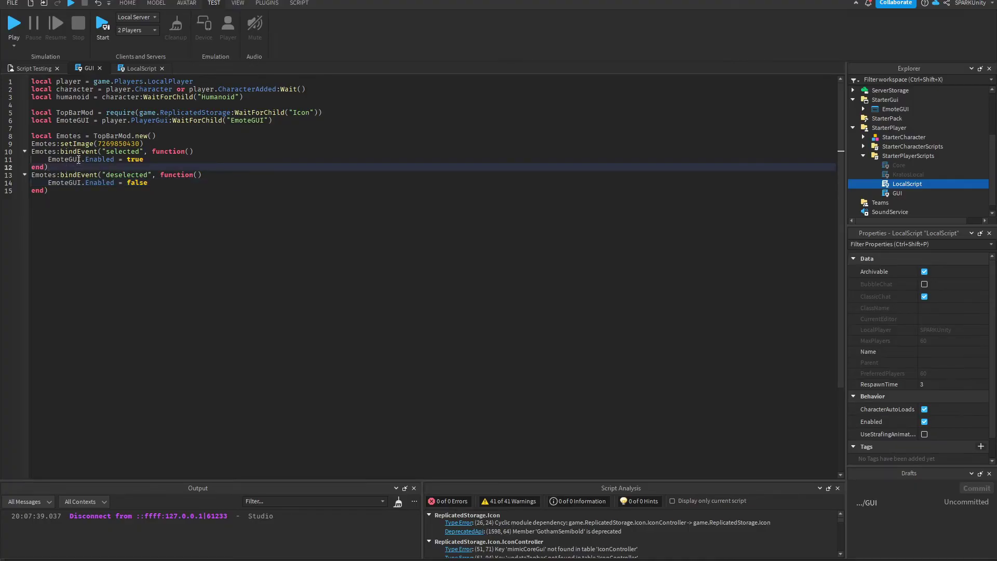
{"action": "double_click", "coordinate": [99, 183]}
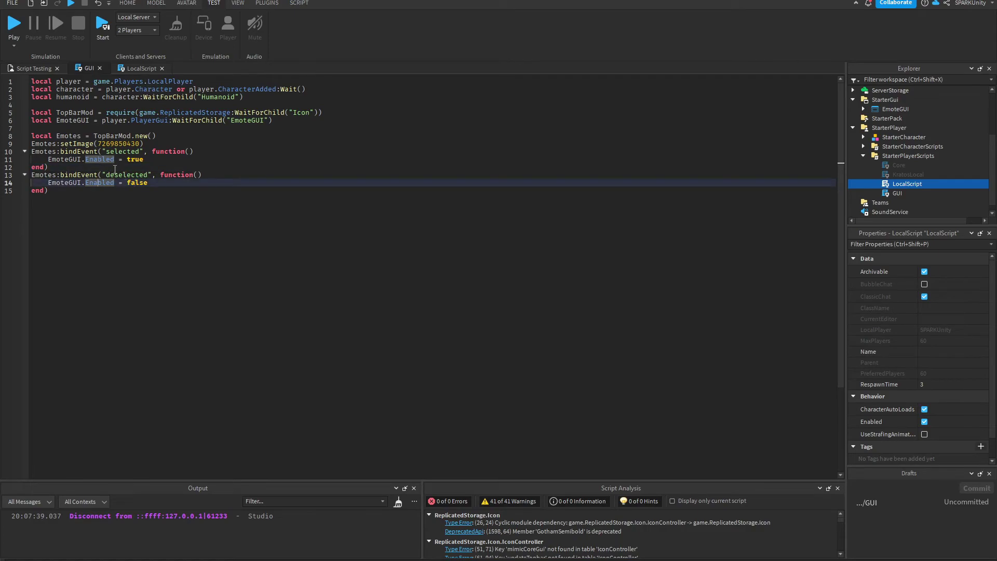
{"action": "left_click_drag", "start_coordinate": [44, 151], "coordinate": [129, 164]}
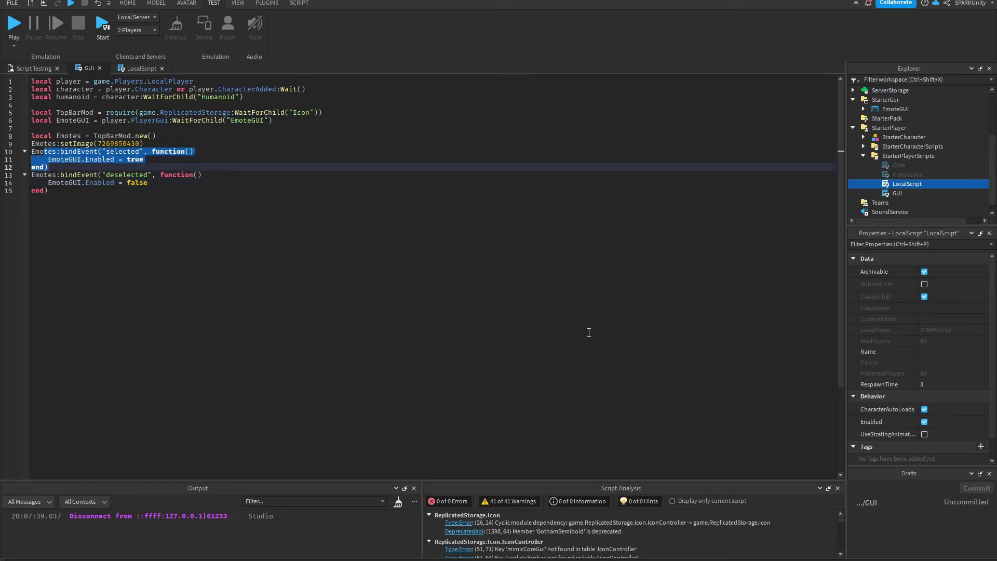
{"action": "left_click", "coordinate": [93, 175]}
{"action": "left_click", "coordinate": [87, 193]}
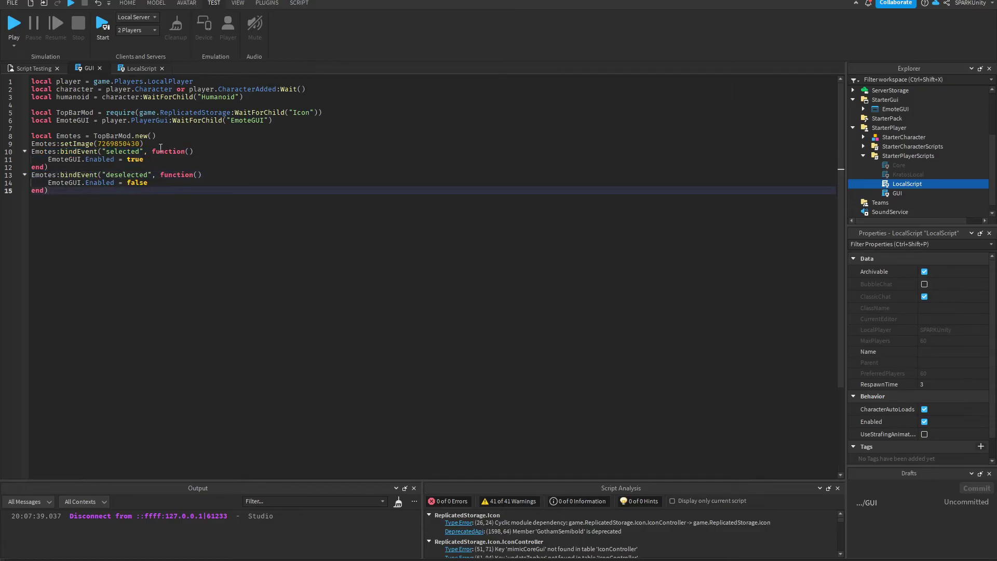
{"action": "left_click", "coordinate": [13, 24]}
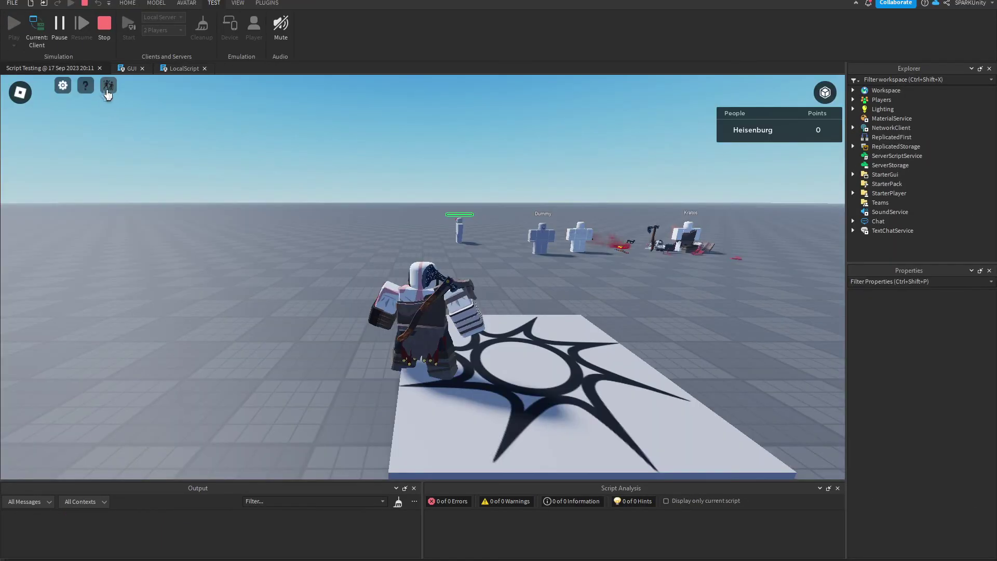
- Toggle the Emote1–4 ring several times with the Emotes icon, then stop the playtest
{"action": "left_click", "coordinate": [107, 92]}
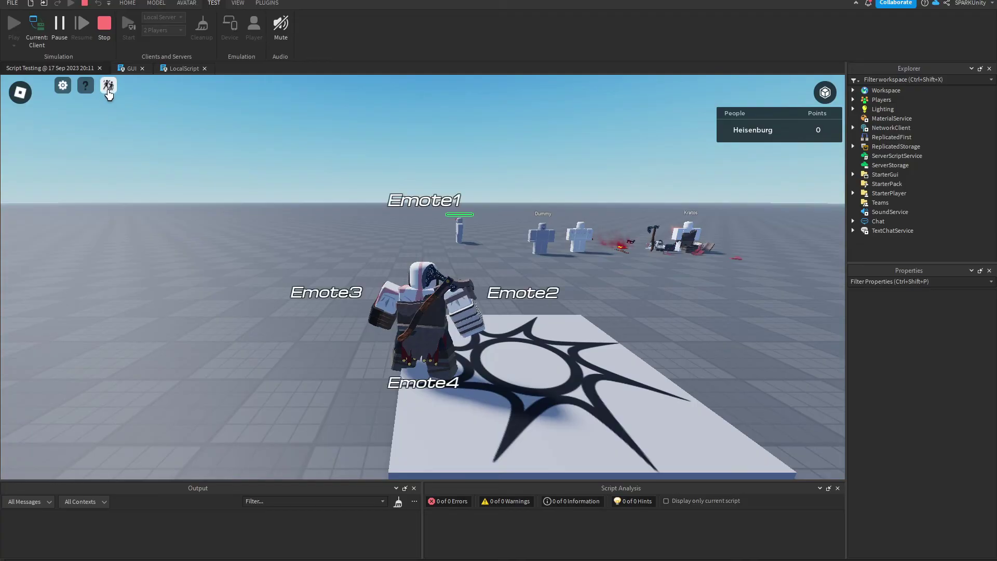
{"action": "key", "text": "a"}
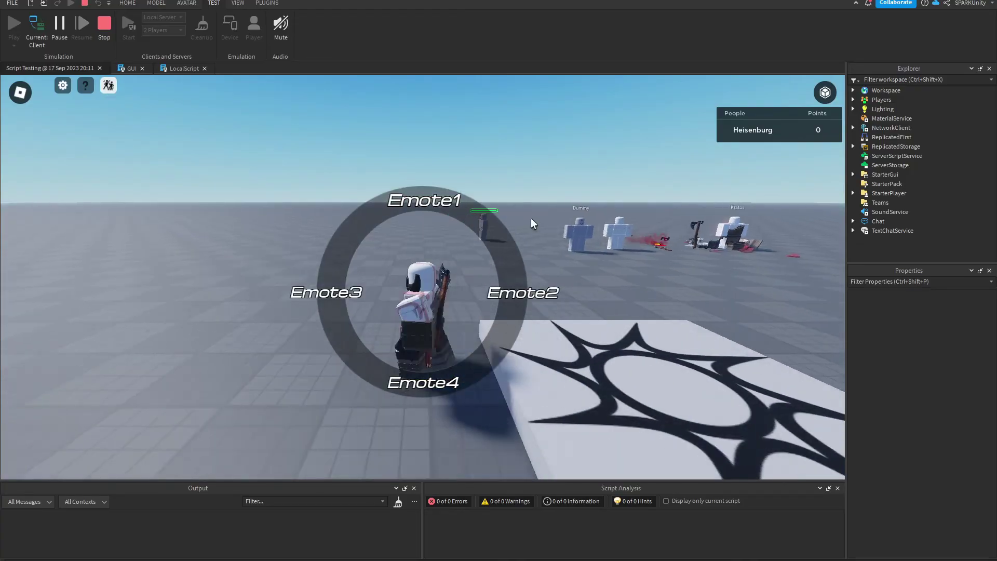
{"action": "right_click_drag", "start_coordinate": [531, 217], "coordinate": [531, 217]}
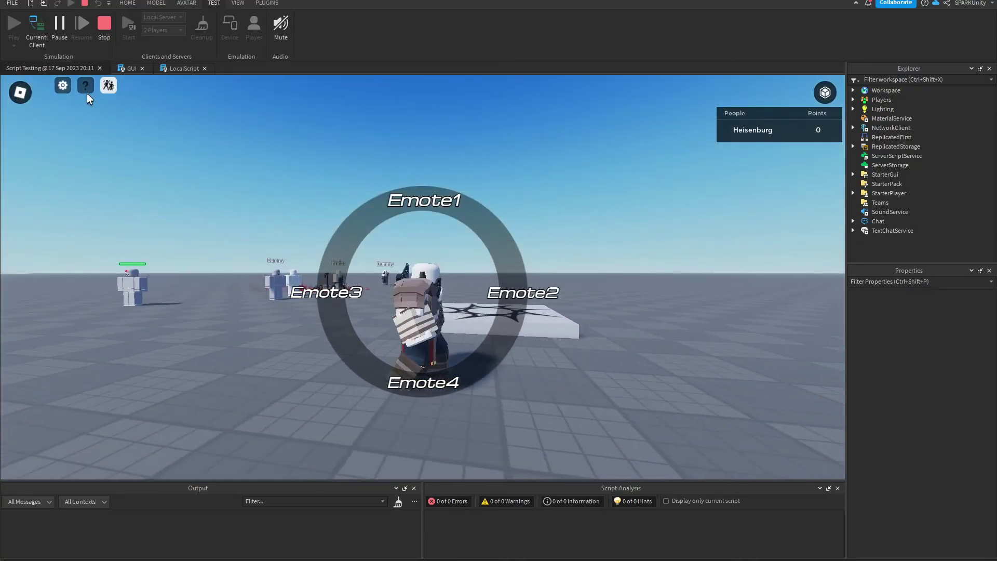
{"action": "left_click", "coordinate": [108, 85]}
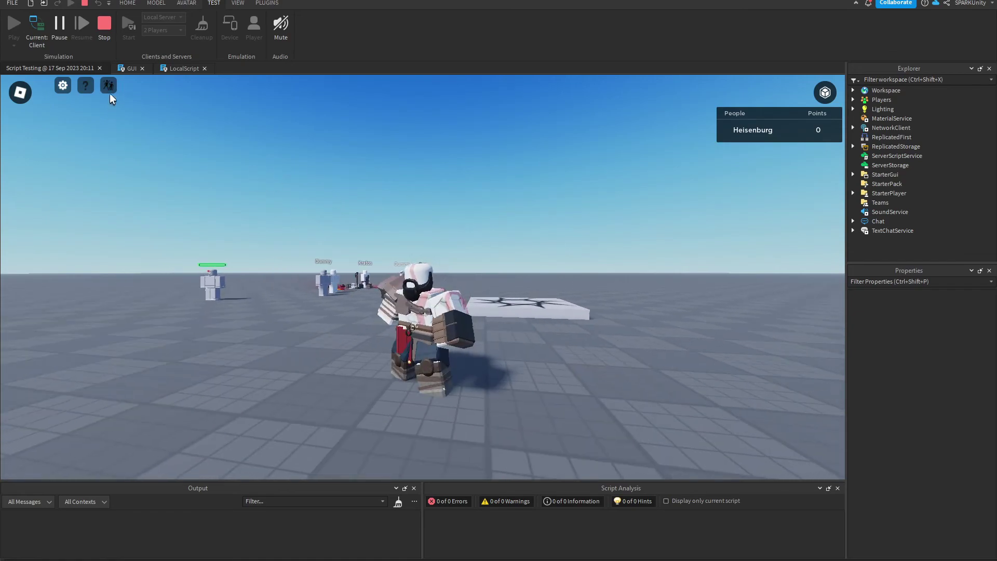
{"action": "left_click", "coordinate": [108, 85]}
{"action": "left_click", "coordinate": [108, 86]}
{"action": "left_click", "coordinate": [108, 86]}
{"action": "left_click", "coordinate": [108, 86]}
{"action": "left_click", "coordinate": [380, 229]}
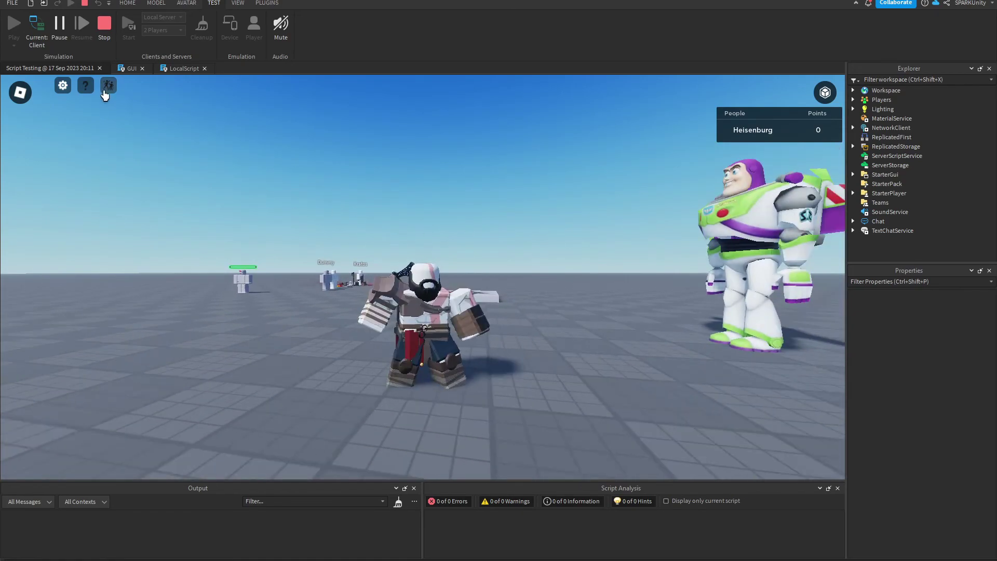
{"action": "left_click", "coordinate": [108, 86]}
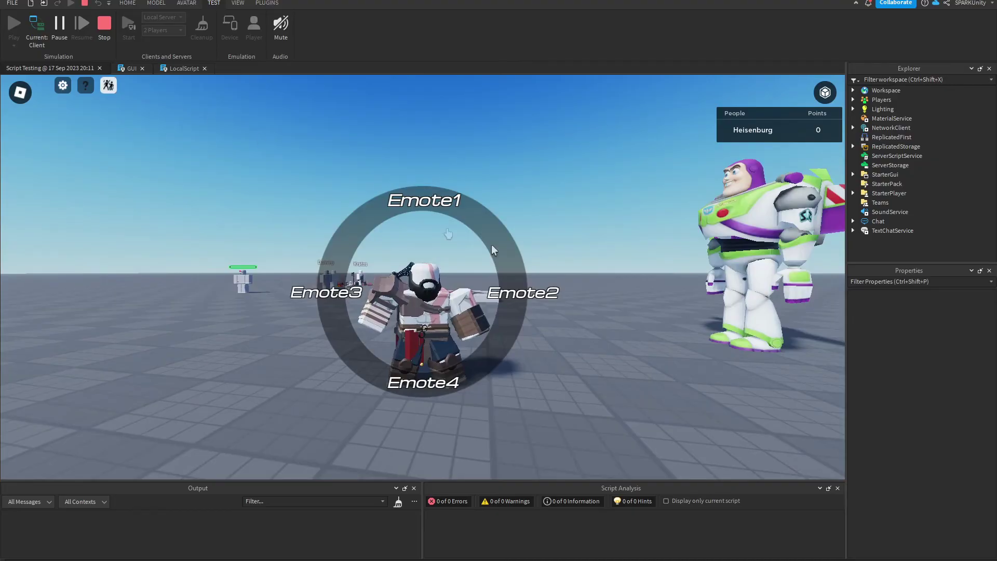
{"action": "left_click", "coordinate": [109, 85]}
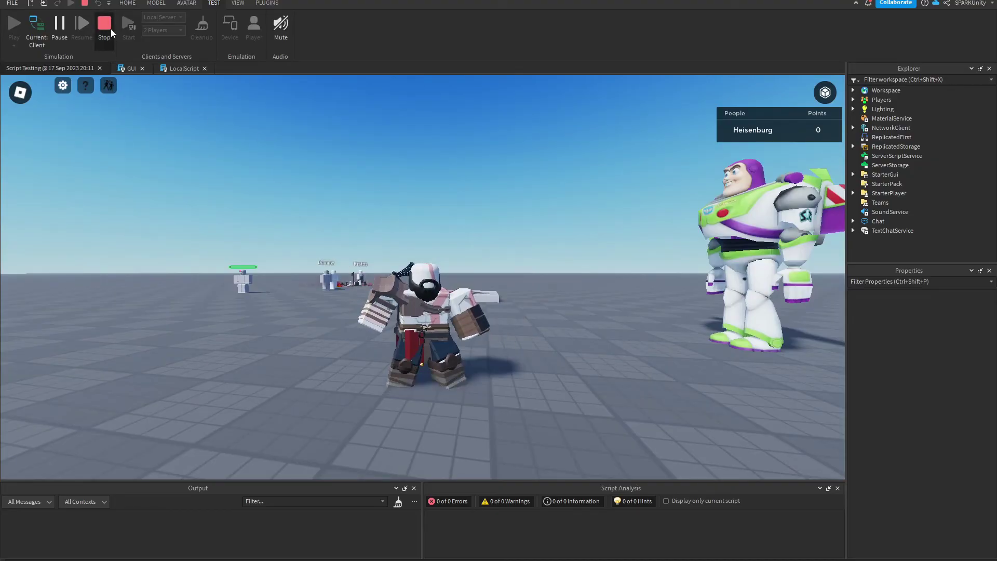
{"action": "left_click", "coordinate": [109, 29]}
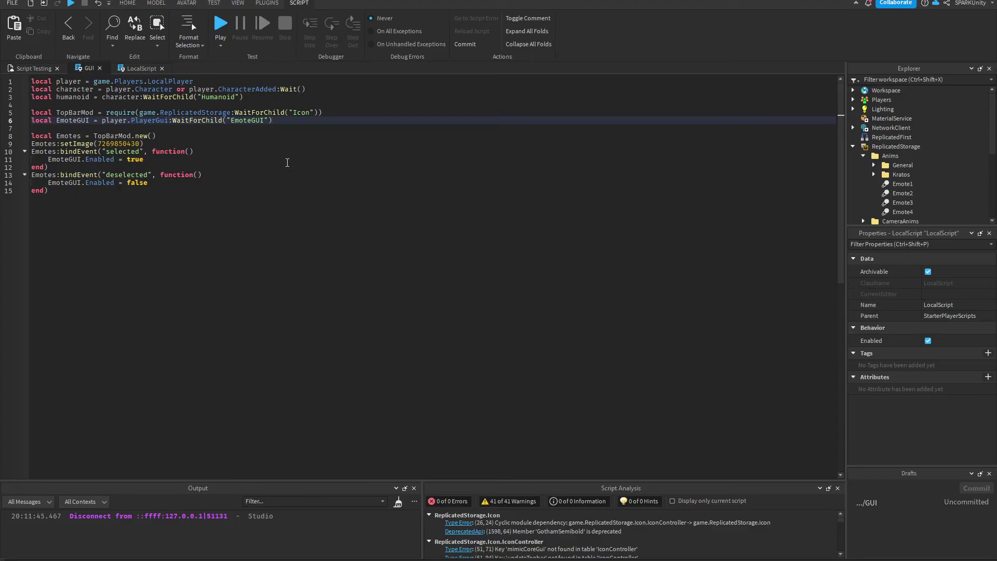
- Start local AnimTable with Emote1 loading Anims' Emote1 through humanoid:LoadAnimation
{"action": "key", "text": "Return"}
{"action": "key", "text": "Return"}
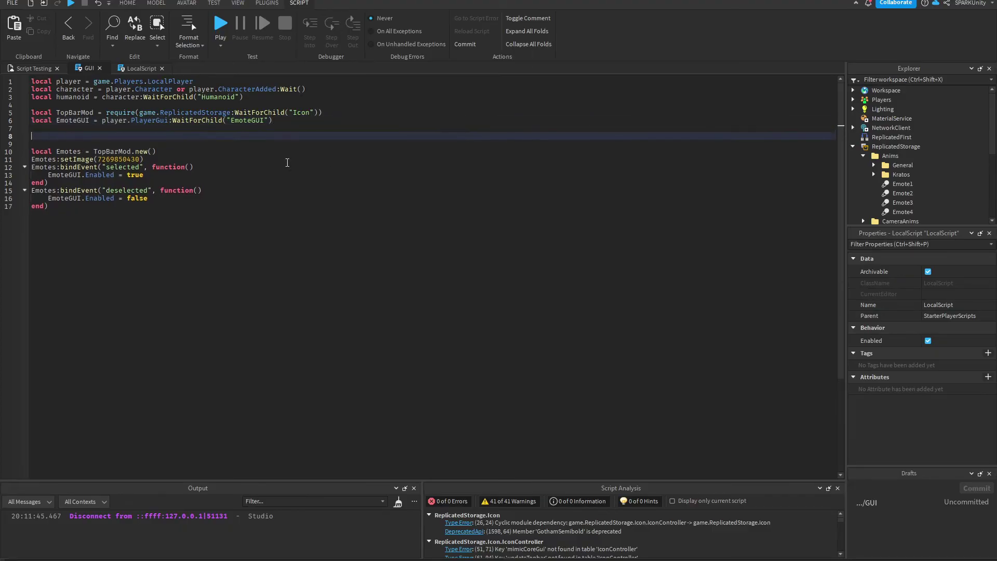
{"action": "type", "text": "local AnimTable = {"}
{"action": "key", "text": "Return"}
{"action": "type", "text": "Emote1 = hu"}
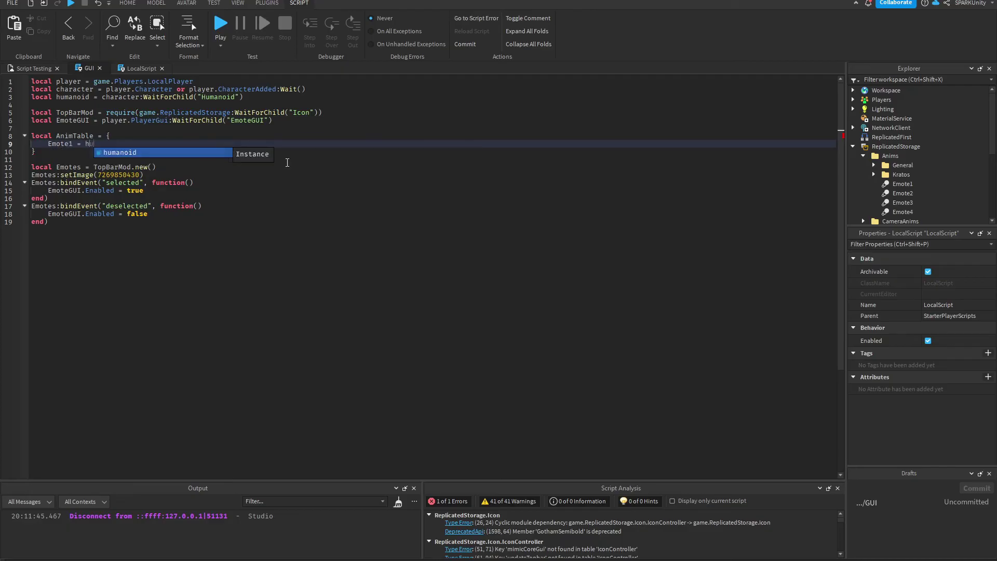
{"action": "type", "text": "manoid:LoadAnimation("}
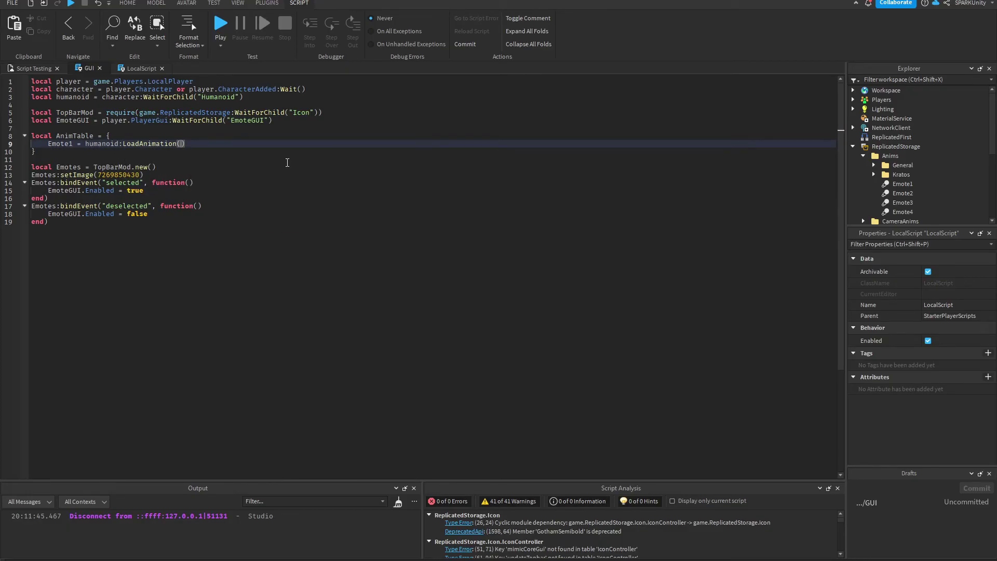
{"action": "type", "text": "game."}
{"action": "type", "text": "ReplicatedStorage:WaitForChild(\"Anims\"):WaitForChild(\"Emote1\")"}
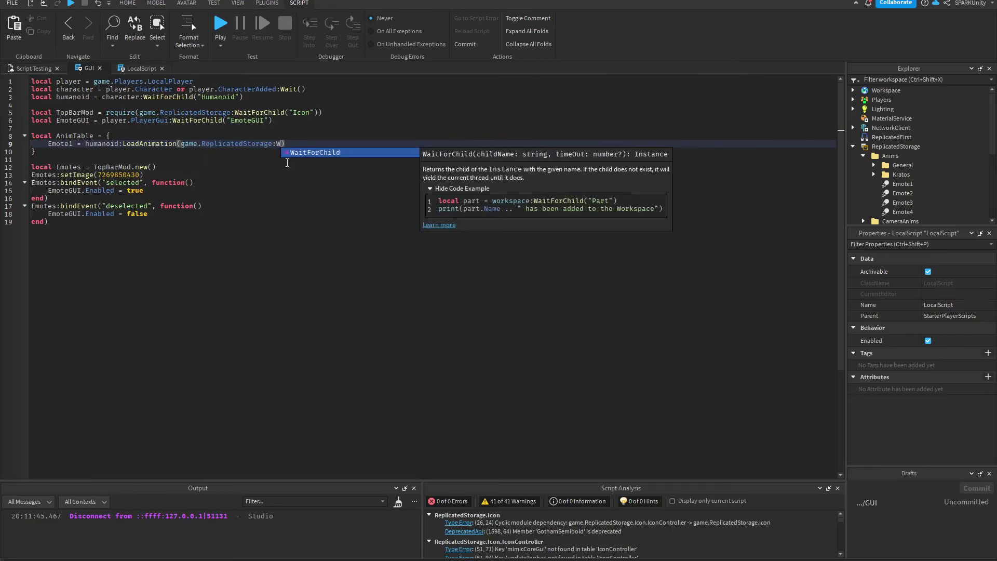
{"action": "type", "text": ","}
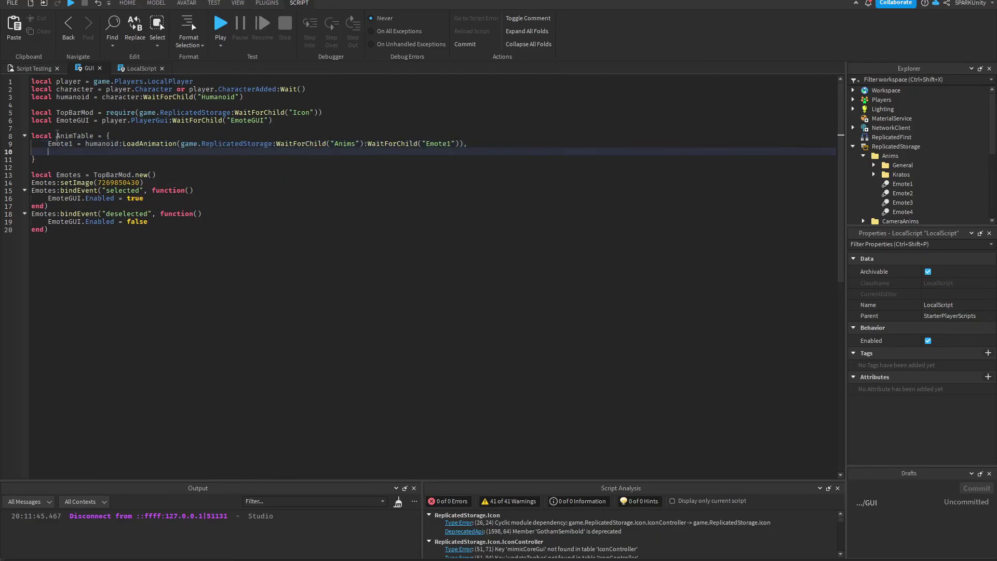
- Duplicate the Emote1 line and renumber the copies to Emote2, Emote3 and Emote4
{"action": "key", "text": "ctrl+d"}
{"action": "key", "text": "ctrl+d"}
{"action": "key", "text": "ctrl+d"}
{"action": "key", "text": "Left"}
{"action": "key", "text": "Left"}
{"action": "key", "text": "Left"}
{"action": "key", "text": "Left"}
{"action": "key", "text": "BackSpace"}
{"action": "type", "text": "4"}
{"action": "key", "text": "Up"}
{"action": "key", "text": "BackSpace"}
{"action": "type", "text": "3"}
{"action": "key", "text": "Escape"}
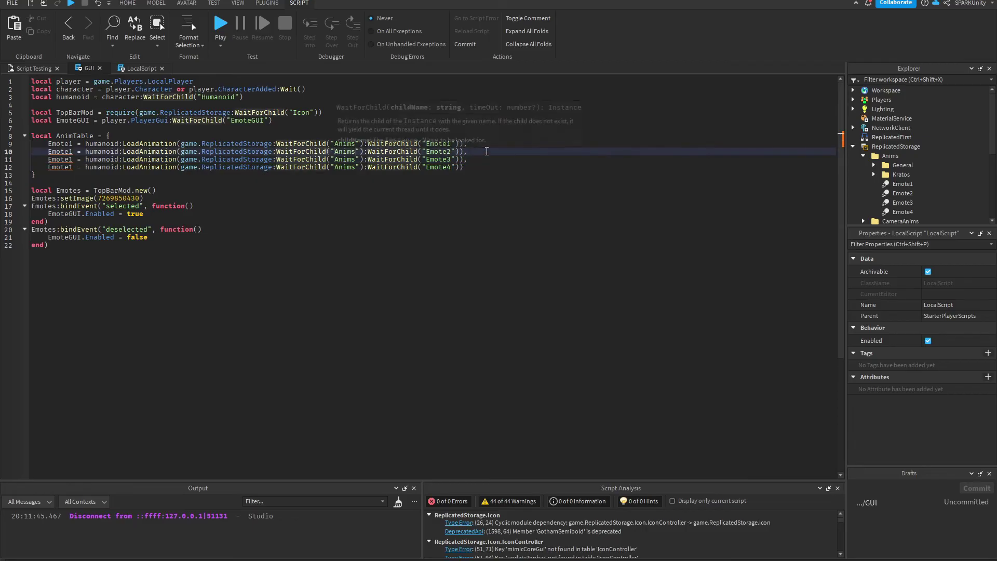
{"action": "key", "text": "Up"}
{"action": "key", "text": "BackSpace"}
{"action": "type", "text": "2"}
{"action": "key", "text": "Down"}
{"action": "key", "text": "Down"}
{"action": "key", "text": "Down"}
{"action": "key", "text": "Down"}
{"action": "scroll", "coordinate": [136, 207], "scroll_direction": "down", "scroll_amount": 4}
{"action": "scroll", "coordinate": [136, 206], "scroll_direction": "up", "scroll_amount": 4}
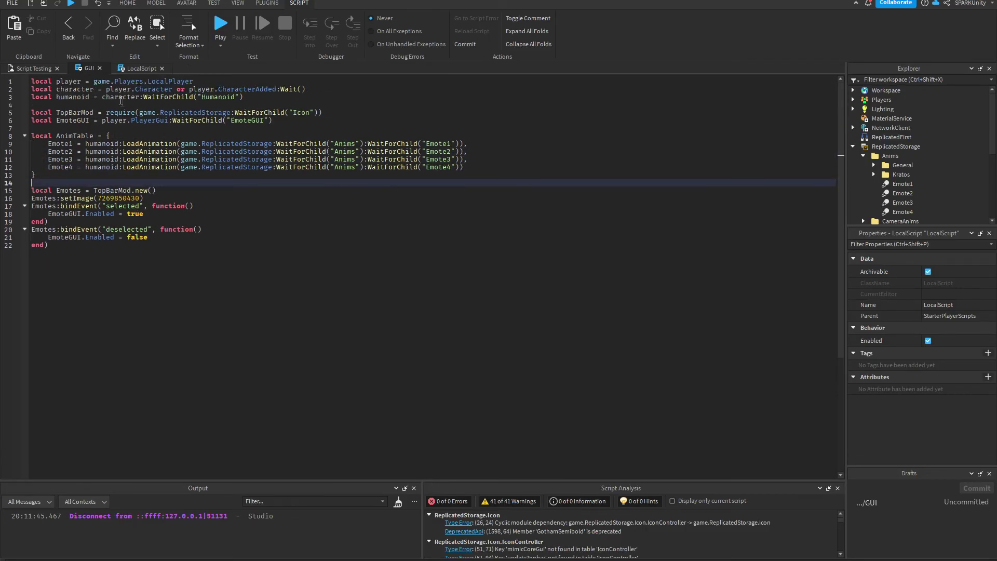
{"action": "left_click_drag", "start_coordinate": [33, 134], "coordinate": [107, 177]}
- Check the EmoteFrame TextButtons, then define Button1 as HolderFrame's EmoteFrame1 TextButton
{"action": "left_click", "coordinate": [102, 175]}
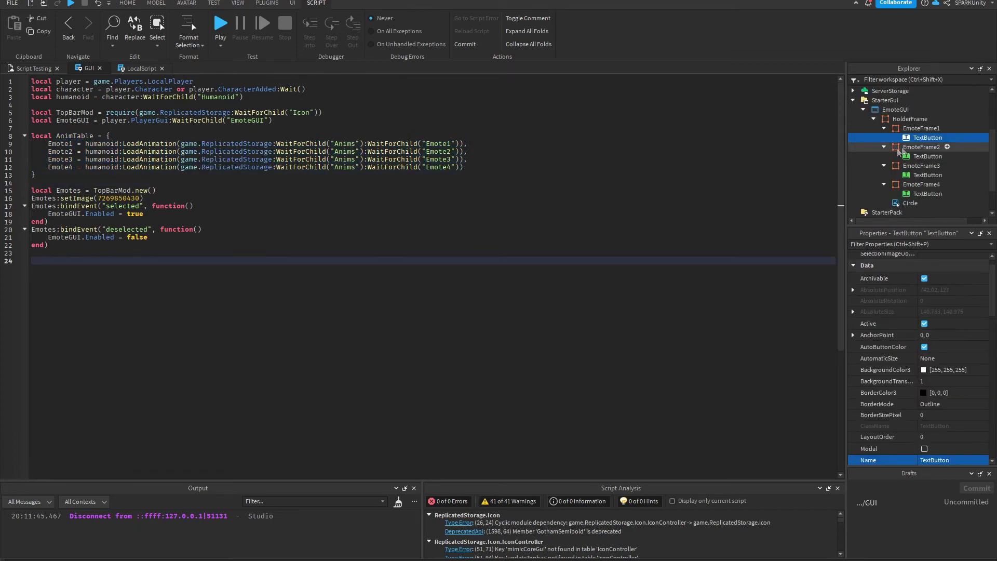
{"action": "left_click", "coordinate": [927, 157]}
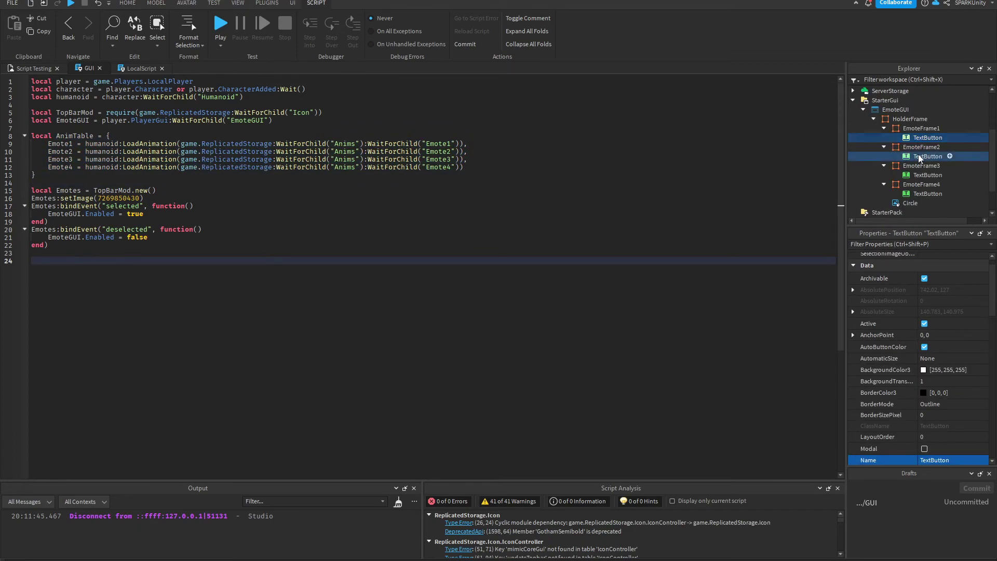
{"action": "left_click", "coordinate": [927, 175]}
{"action": "left_click", "coordinate": [918, 194]}
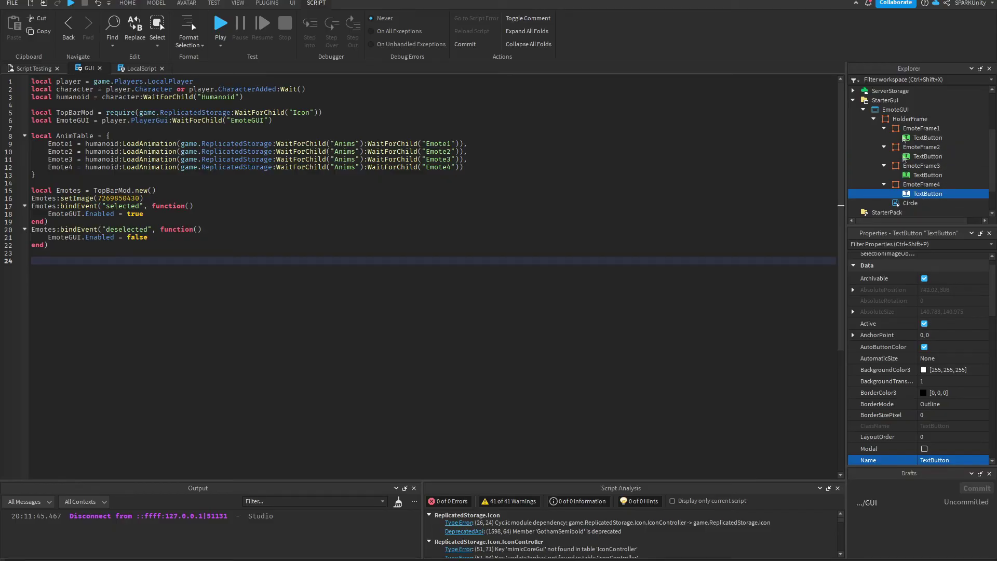
{"action": "left_click", "coordinate": [114, 260]}
{"action": "type", "text": "e"}
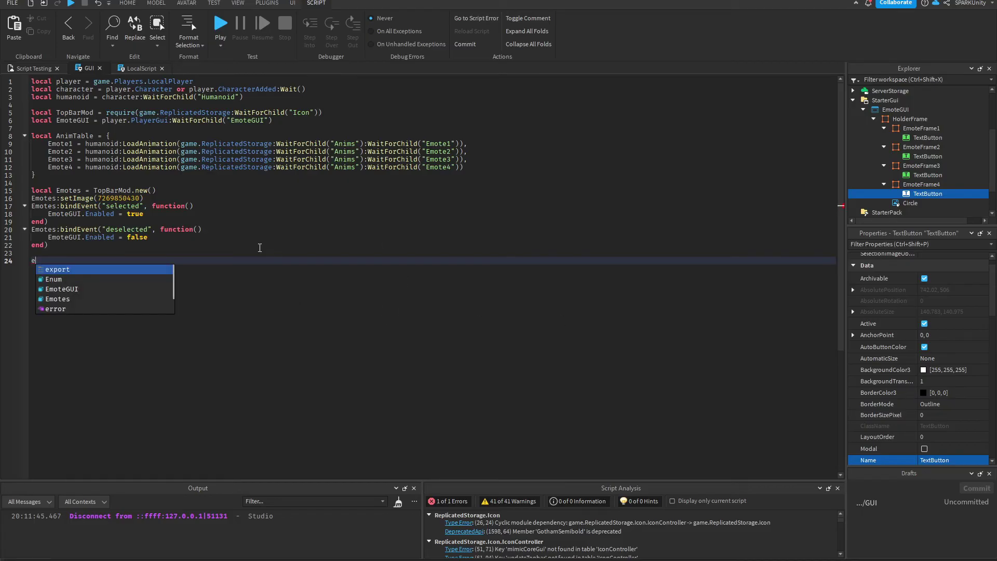
{"action": "key", "text": "BackSpace"}
{"action": "type", "text": "local Button1 = EmoteGUI"}
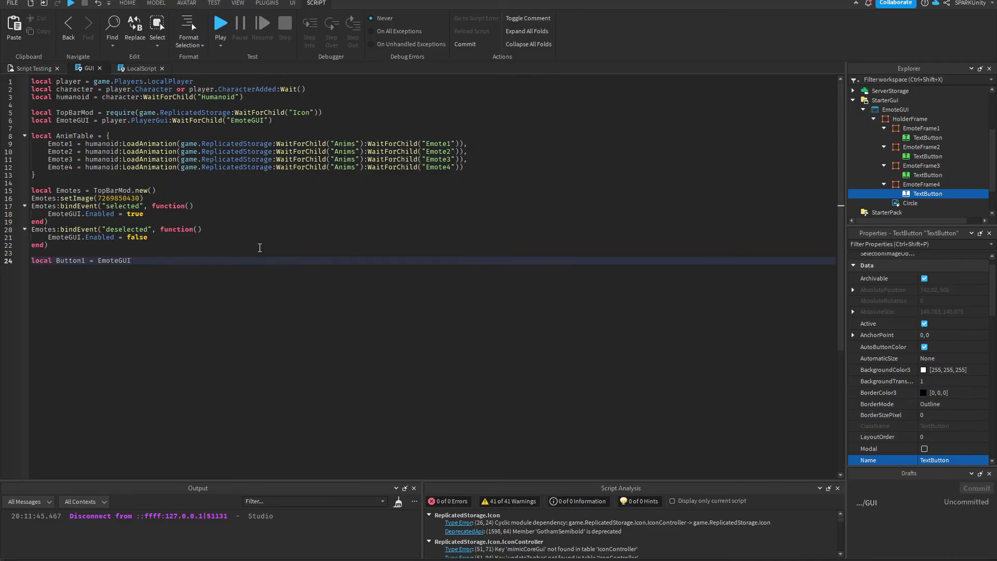
{"action": "type", "text": ":WaitForChild(\"HolderFrame\"):WaitForChild(\"EmoteFrame1\"):WaitForChild(\"TextButton\")"}
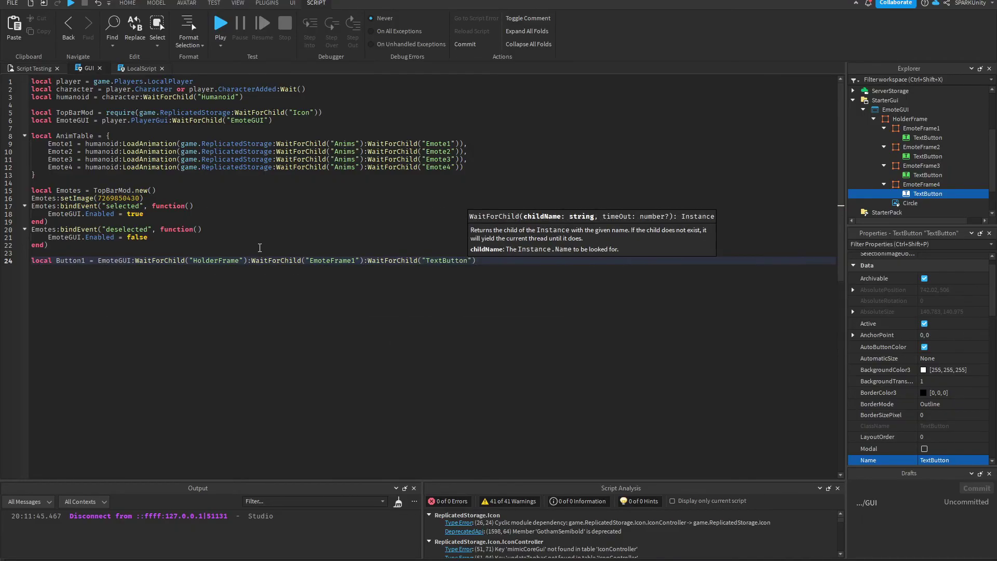
- Duplicate the Button1 line, renumber the copies to Button2–Button4, and begin a Button1.MouseButton1Up handler
{"action": "key", "text": "shift+Home"}
{"action": "key", "text": "ctrl+c"}
{"action": "key", "text": "End"}
{"action": "key", "text": "Return"}
{"action": "key", "text": "ctrl+v"}
{"action": "key", "text": "Return"}
{"action": "key", "text": "ctrl+v"}
{"action": "key", "text": "Return"}
{"action": "key", "text": "ctrl+v"}
{"action": "left_click", "coordinate": [354, 276]}
{"action": "key", "text": "BackSpace"}
{"action": "type", "text": "3"}
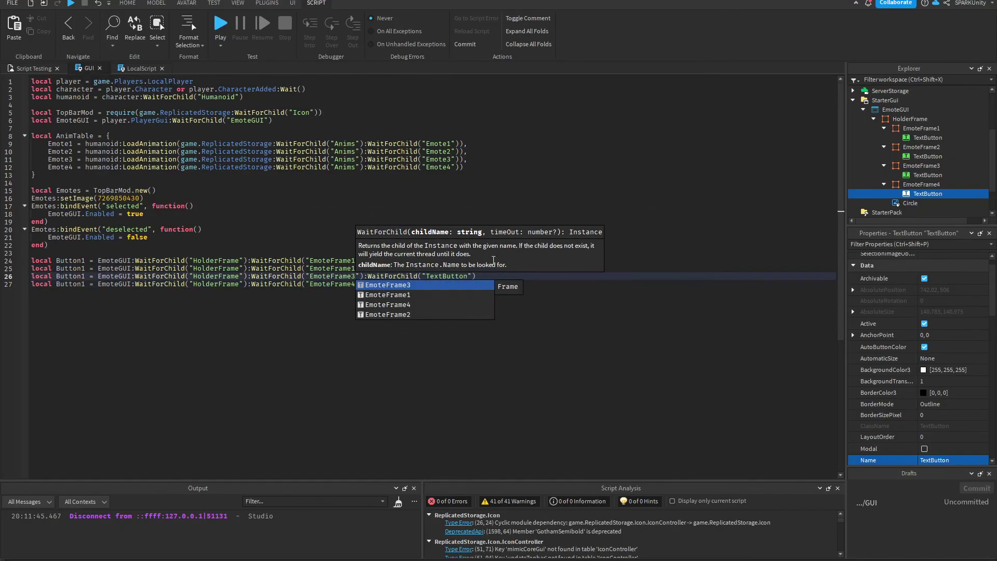
{"action": "key", "text": "Escape"}
{"action": "key", "text": "Up"}
{"action": "key", "text": "BackSpace"}
{"action": "type", "text": "2"}
{"action": "key", "text": "Home"}
{"action": "key", "text": "ctrl+Right"}
{"action": "key", "text": "ctrl+Right"}
{"action": "key", "text": "BackSpace"}
{"action": "type", "text": "2"}
{"action": "key", "text": "Down"}
{"action": "key", "text": "BackSpace"}
{"action": "type", "text": "3"}
{"action": "key", "text": "Down"}
{"action": "key", "text": "BackSpace"}
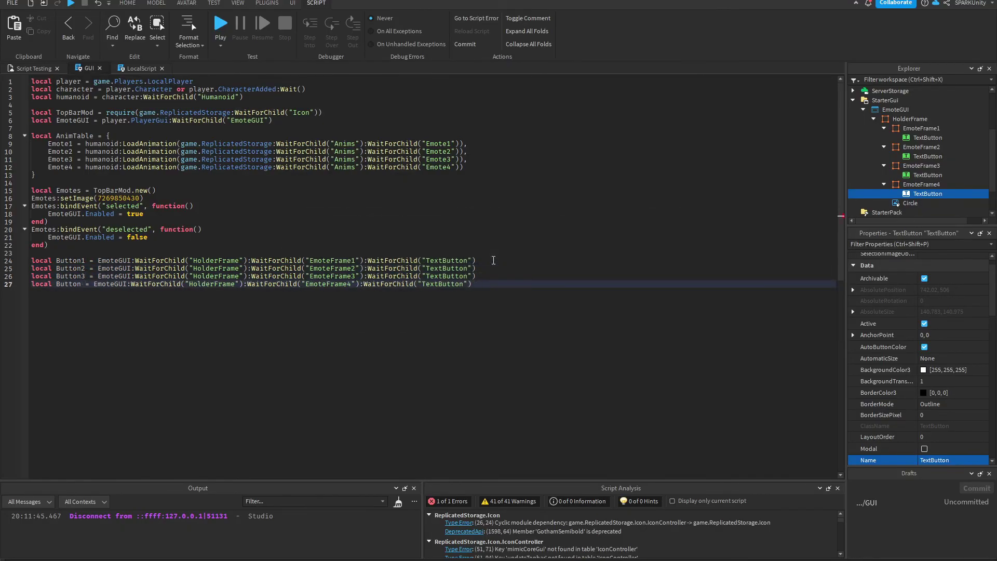
{"action": "type", "text": "4"}
{"action": "key", "text": "End"}
{"action": "key", "text": "Return"}
{"action": "key", "text": "Return"}
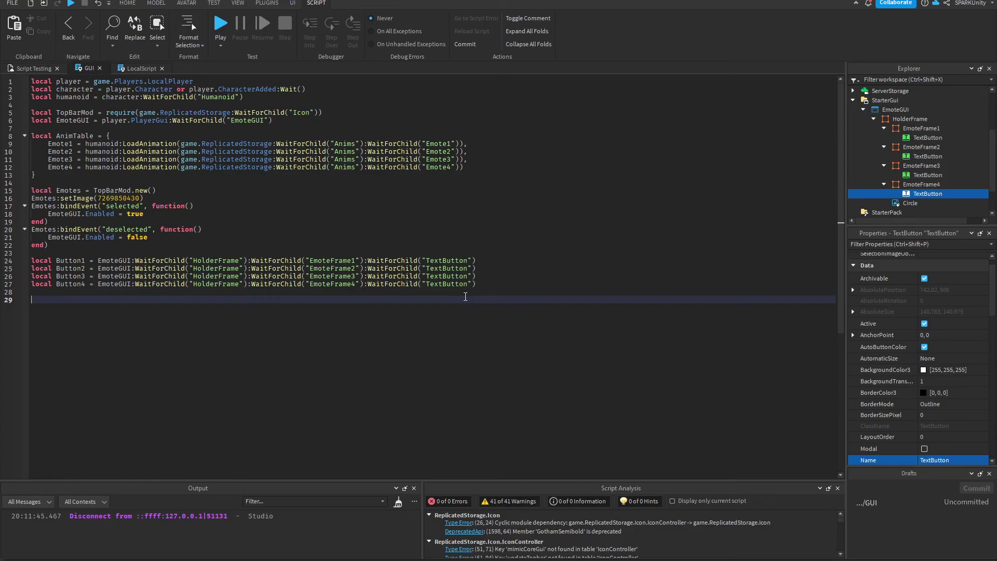
{"action": "type", "text": "Button1.MouseButton1Up:Connect(function()"}
- In Button1's handler, stop Emote1 or Emote2 if either IsPlaying, using an if/elseif chain
{"action": "key", "text": "Return"}
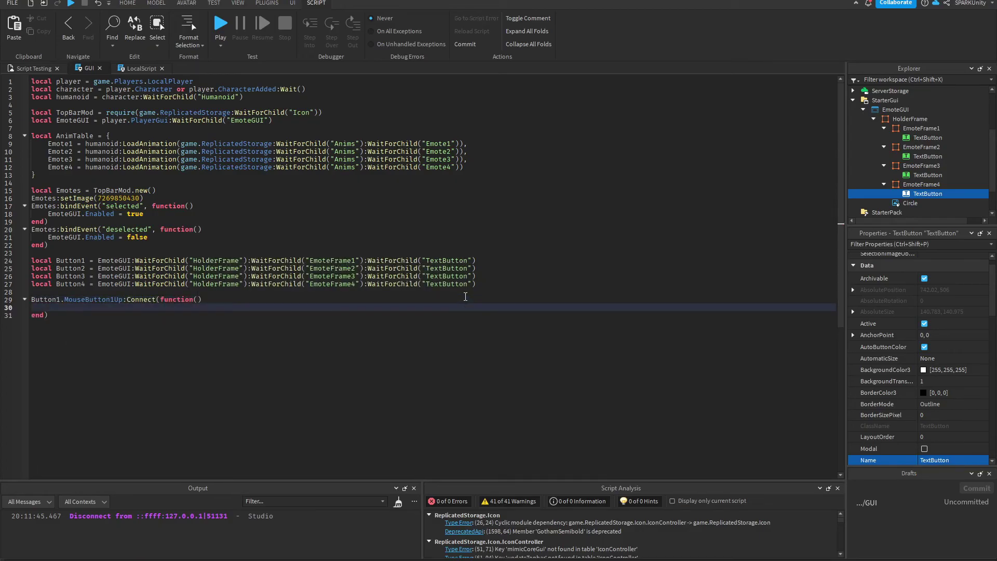
{"action": "type", "text": "if AnimTable.Emote1.IsPlaying then"}
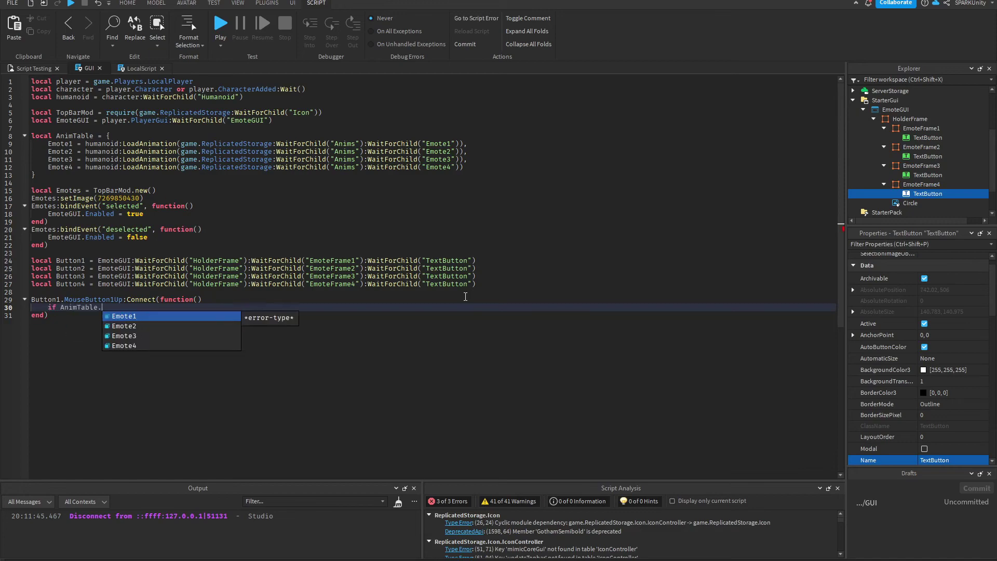
{"action": "key", "text": "Return"}
{"action": "type", "text": "AnimTable.Emote1:Stop()"}
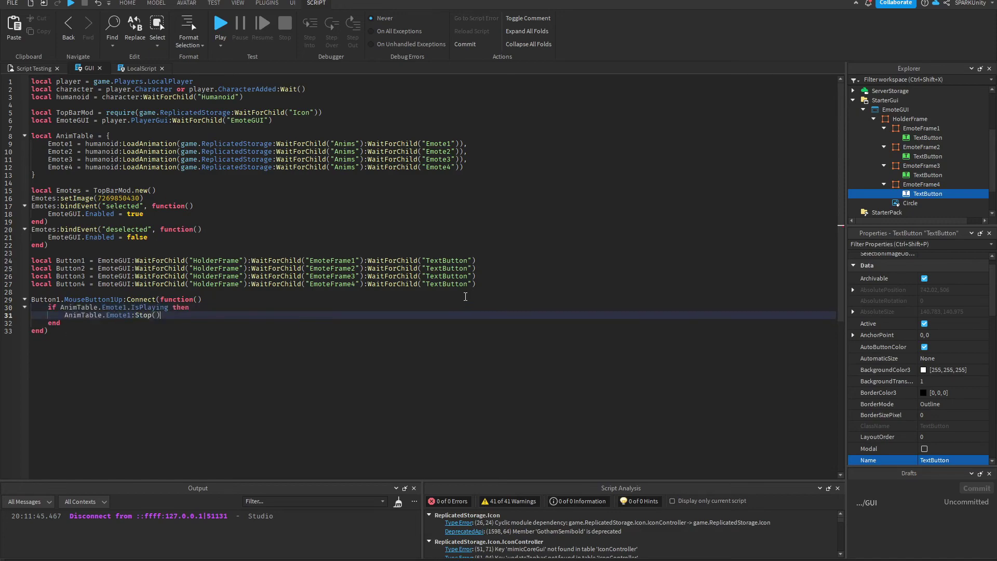
{"action": "key", "text": "Return"}
{"action": "type", "text": "elseif AnimTable.Emote2.IsPlaying then"}
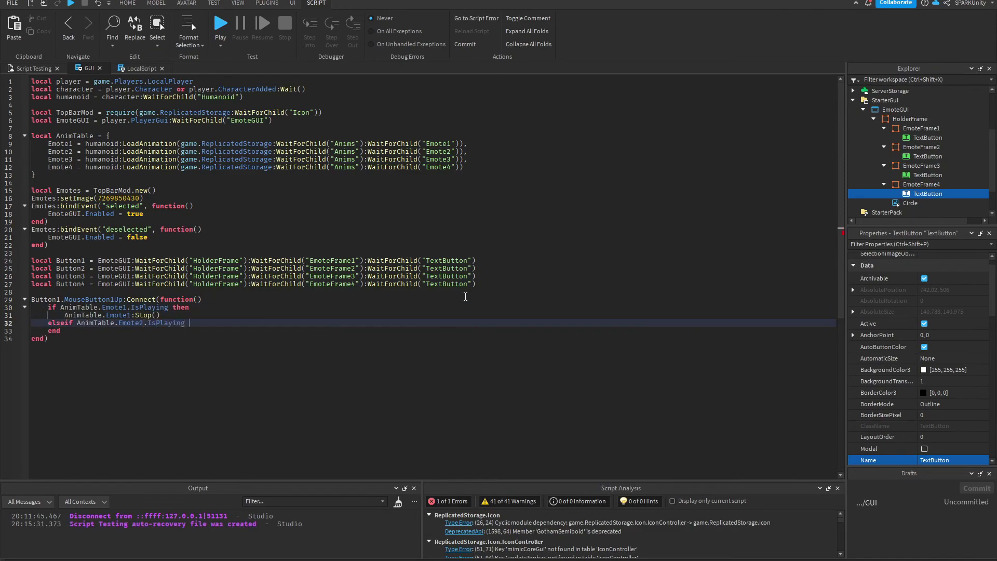
{"action": "key", "text": "Return"}
{"action": "type", "text": "AnimTable.Emote2:Stop()"}
- Extend the chain with elseif branches that stop Emote3 and Emote4, then add a line after it
{"action": "key", "text": "Return"}
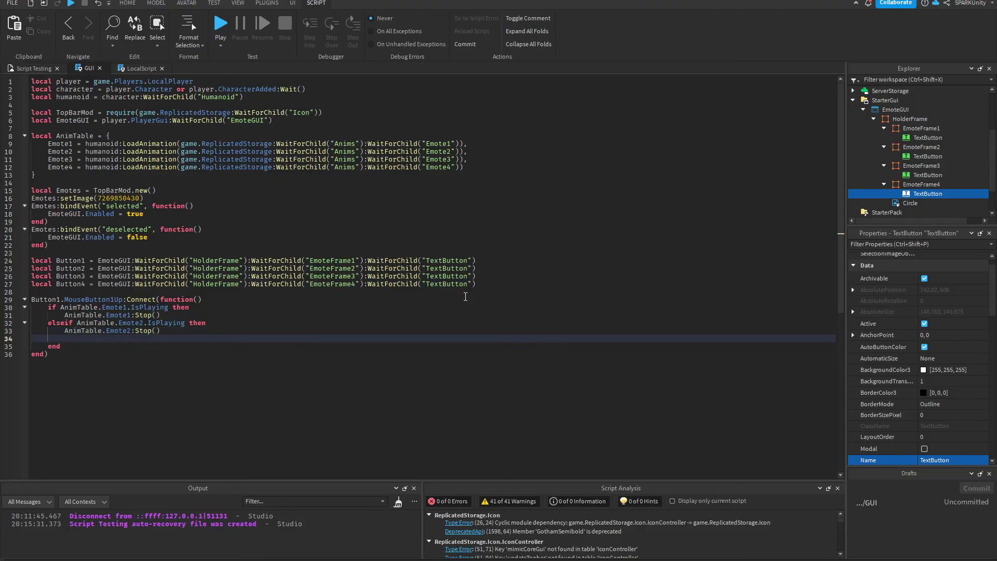
{"action": "type", "text": "elseif AnimTable.Emote3.IsPlaying then"}
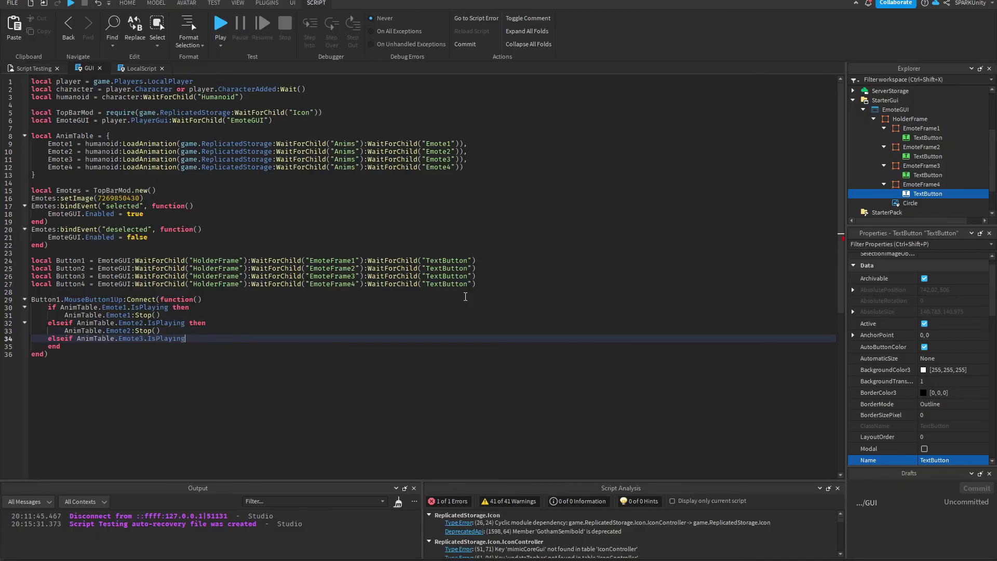
{"action": "key", "text": "Return"}
{"action": "type", "text": "AnimTable.Emote3:Stop()"}
{"action": "key", "text": "Return"}
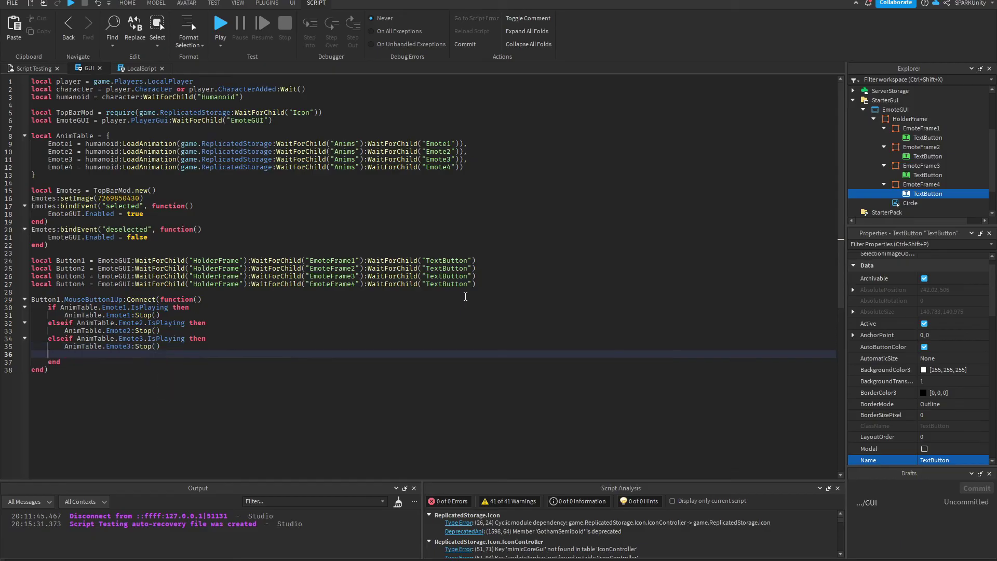
{"action": "type", "text": "elseif AnimTable.Emote4 .IsPlaying then"}
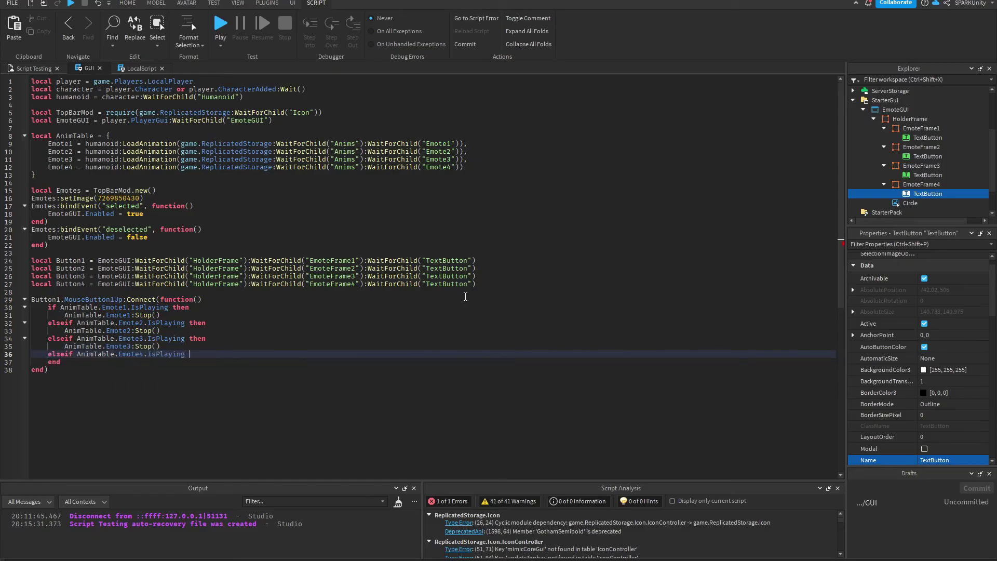
{"action": "key", "text": "Return"}
{"action": "type", "text": "AnimTable.Emote4:Stop("}
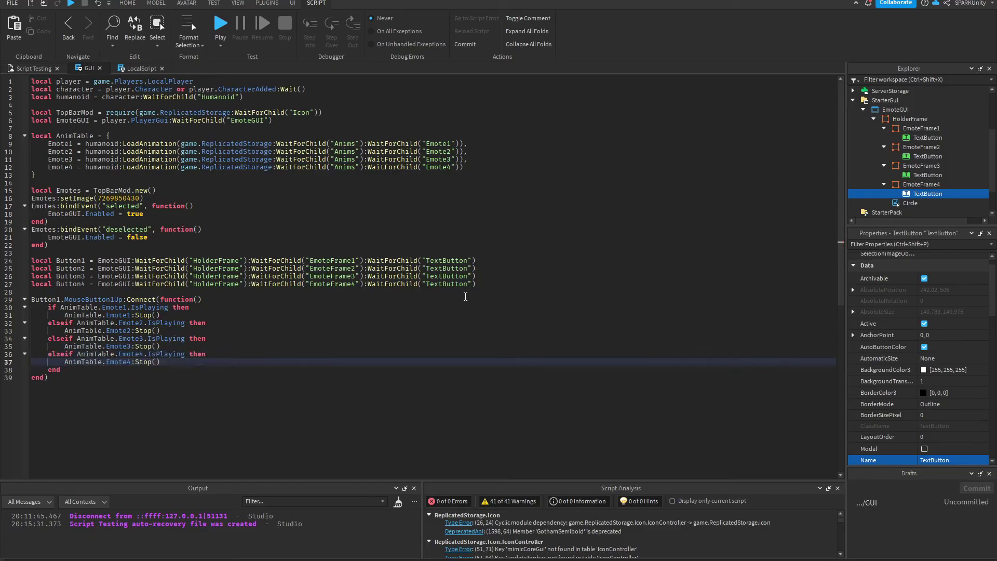
{"action": "key", "text": "Down"}
{"action": "key", "text": "End"}
{"action": "key", "text": "Return"}
{"action": "key", "text": "Return"}
- Add AnimTable.Emote1:Play() after the stop checks, then inspect the MouseButton1Up line 29
{"action": "type", "text": "AnimTable.Emote1:Play()"}
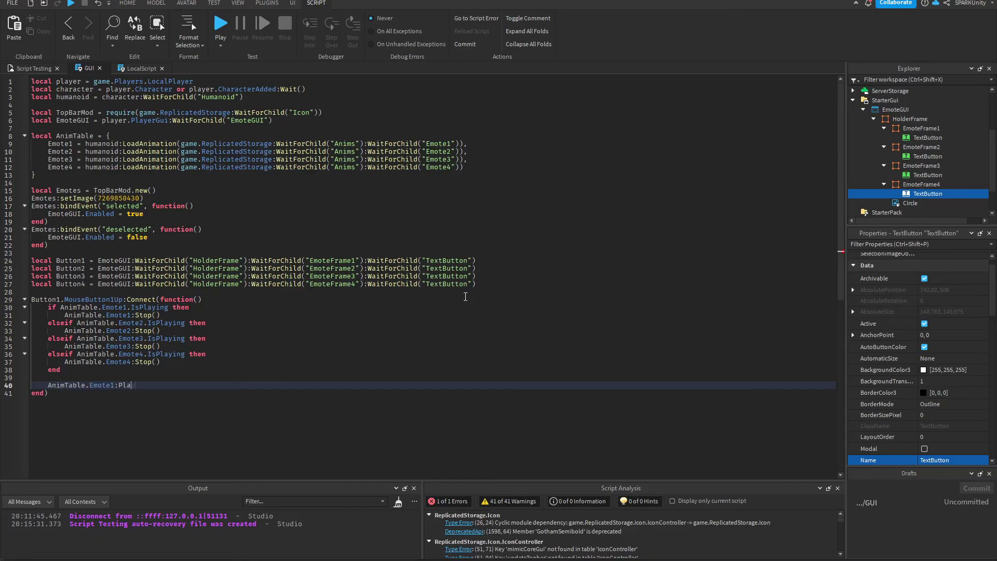
{"action": "left_click", "coordinate": [99, 300]}
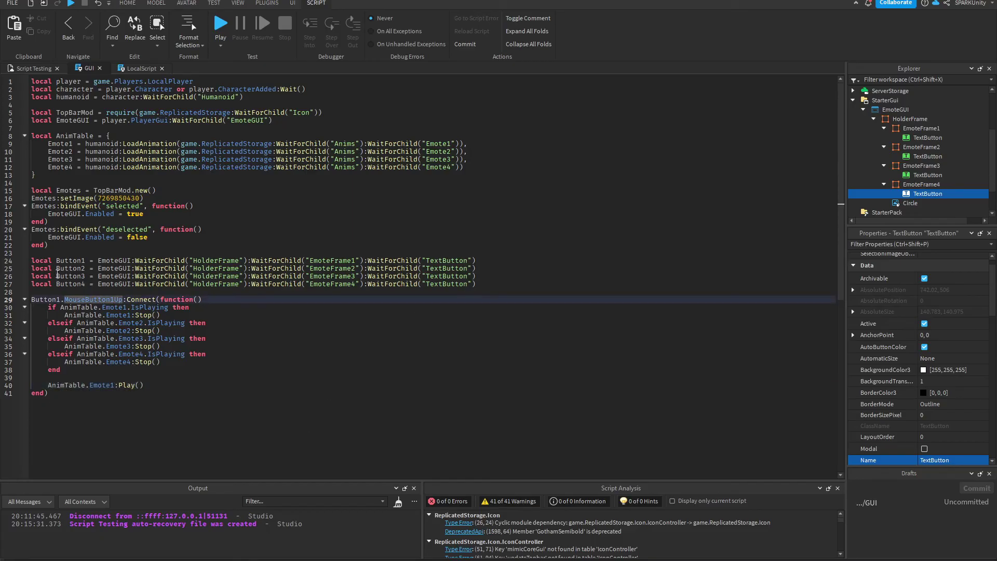
{"action": "left_click", "coordinate": [45, 300]}
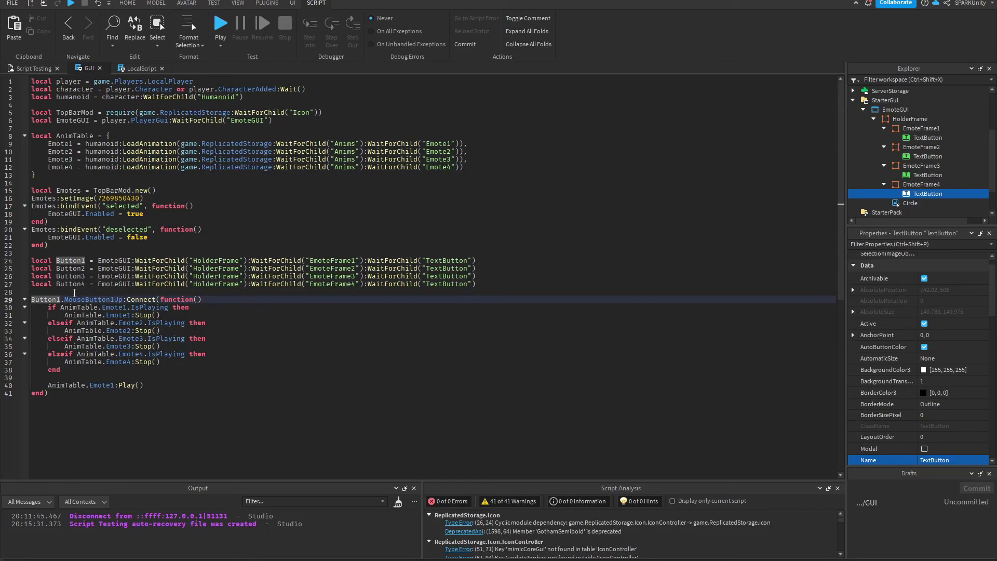
{"action": "double_click", "coordinate": [102, 299]}
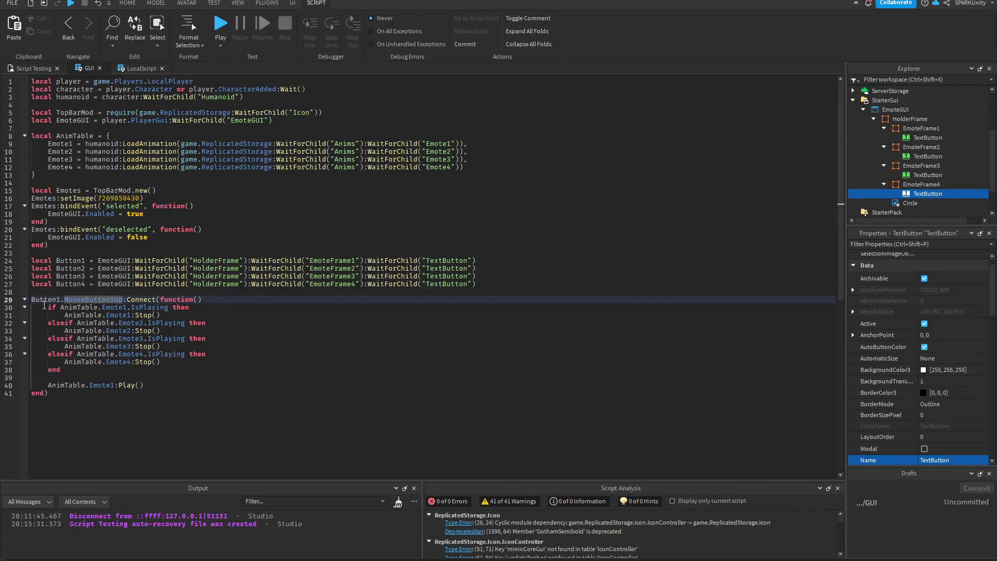
- Review the emote-stopping checks, the Emote3 stop line and the Emote1 play line
{"action": "left_click_drag", "start_coordinate": [44, 306], "coordinate": [79, 359]}
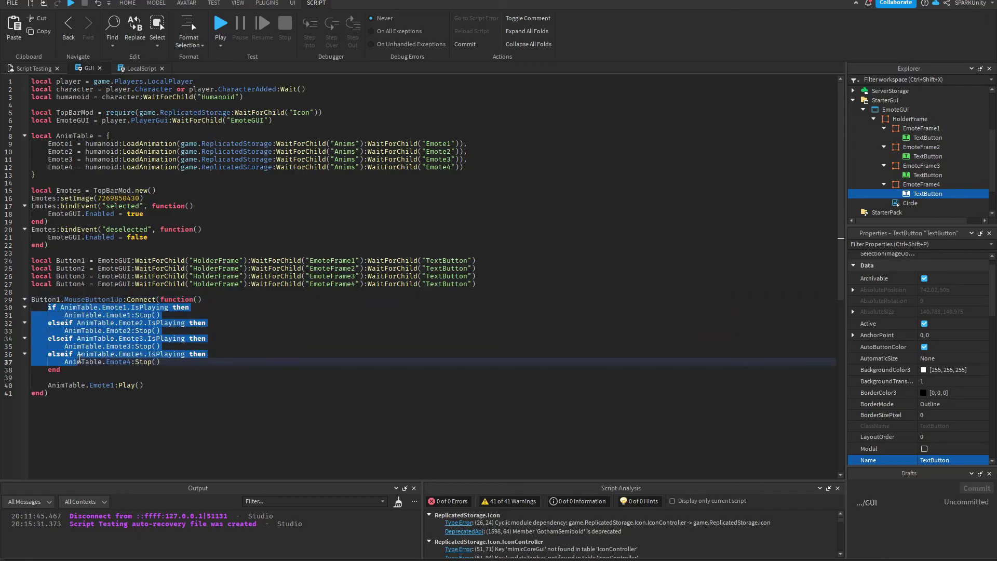
{"action": "left_click", "coordinate": [79, 359]}
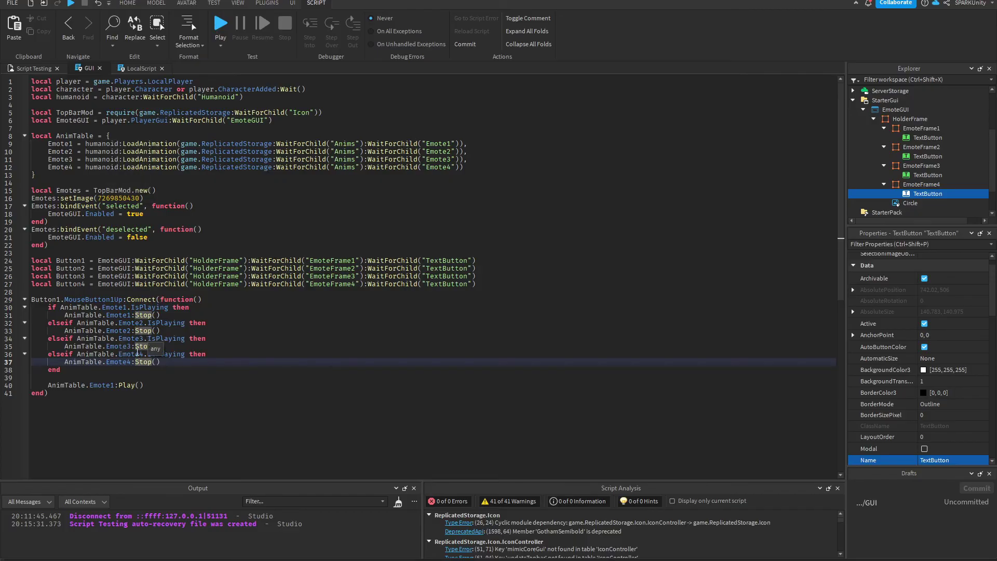
{"action": "triple_click", "coordinate": [137, 349]}
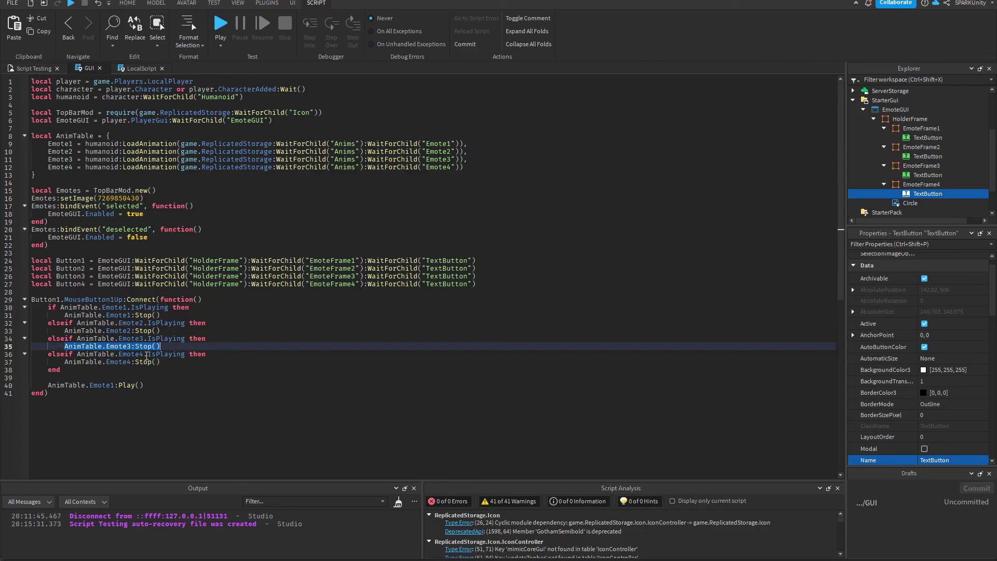
{"action": "left_click", "coordinate": [164, 349]}
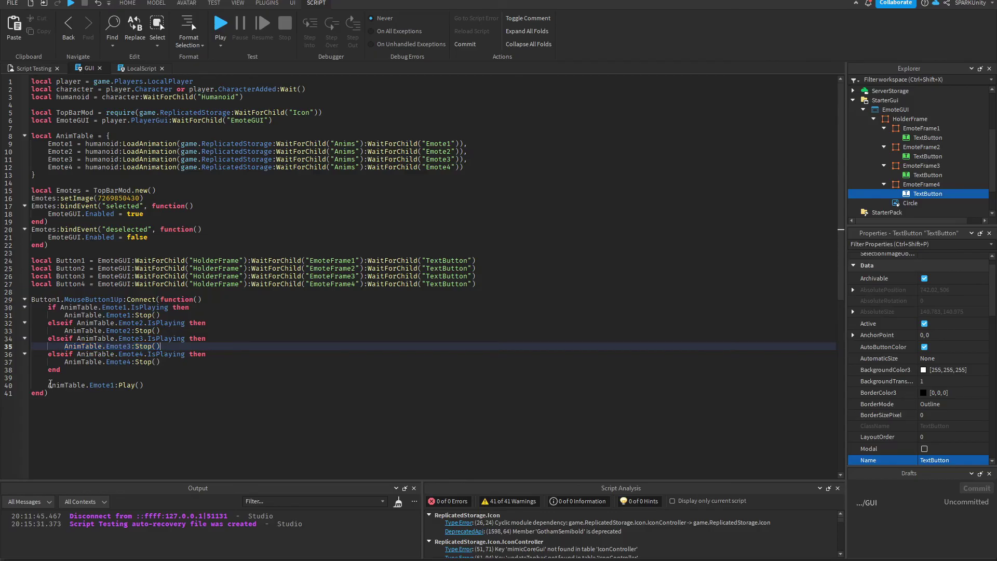
{"action": "left_click_drag", "start_coordinate": [50, 384], "coordinate": [182, 384]}
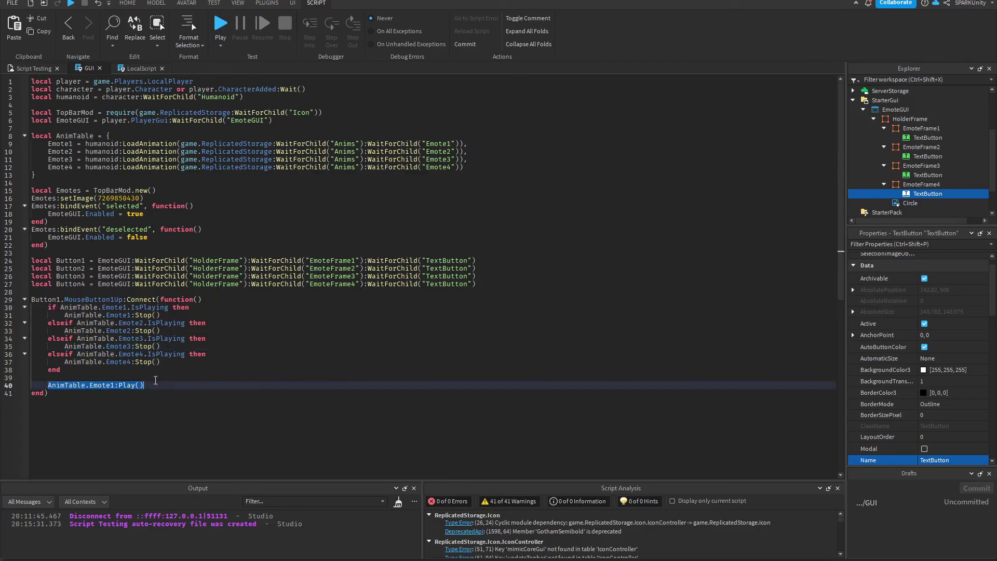
{"action": "left_click", "coordinate": [156, 384]}
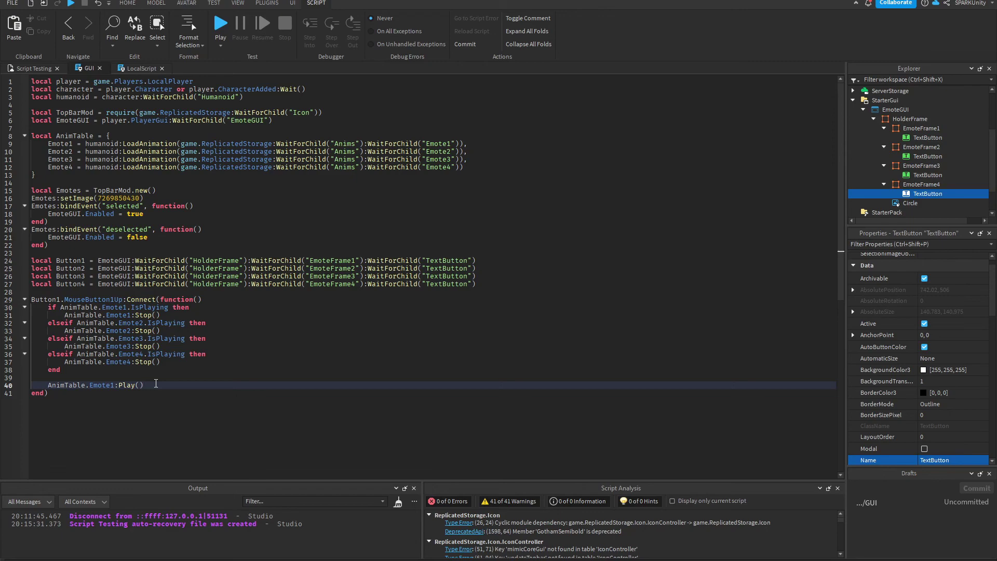
- Duplicate the whole Button1 handler block below itself with copy and paste
{"action": "key", "text": "Down"}
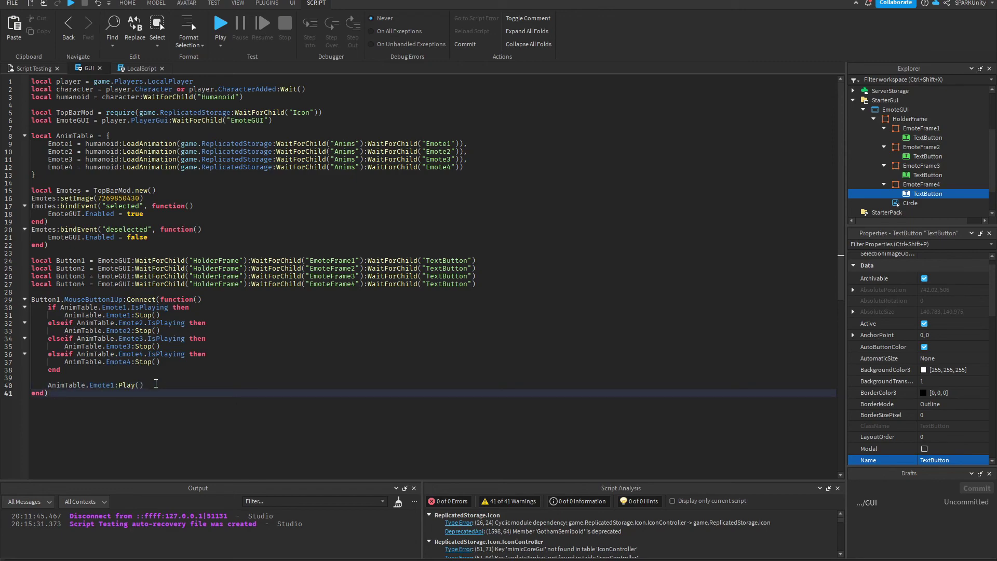
{"action": "key", "text": "Return"}
{"action": "left_click_drag", "start_coordinate": [50, 400], "coordinate": [31, 300]}
{"action": "key", "text": "ctrl+c"}
{"action": "key", "text": "ctrl+v"}
{"action": "key", "text": "ctrl+v"}
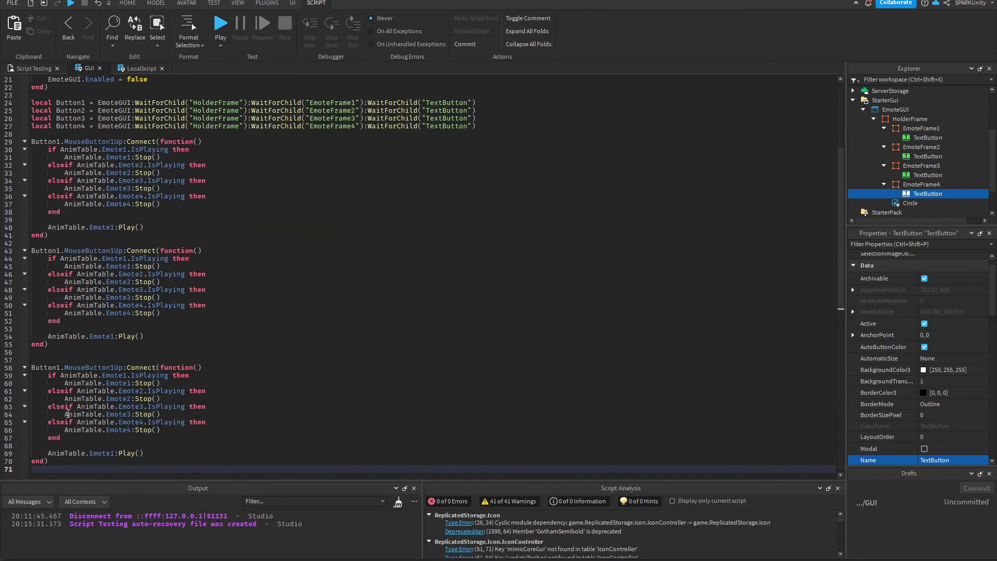
{"action": "key", "text": "ctrl+v"}
- Change the last copy to Button4 playing Emote4
{"action": "left_click", "coordinate": [59, 367]}
{"action": "key", "text": "BackSpace"}
{"action": "type", "text": "4"}
{"action": "key", "text": "Down"}
{"action": "key", "text": "Down"}
{"action": "key", "text": "Down"}
{"action": "key", "text": "Down"}
{"action": "key", "text": "Down"}
{"action": "key", "text": "Down"}
{"action": "key", "text": "Down"}
{"action": "key", "text": "Down"}
{"action": "key", "text": "Down"}
{"action": "key", "text": "Down"}
{"action": "key", "text": "Down"}
{"action": "key", "text": "End"}
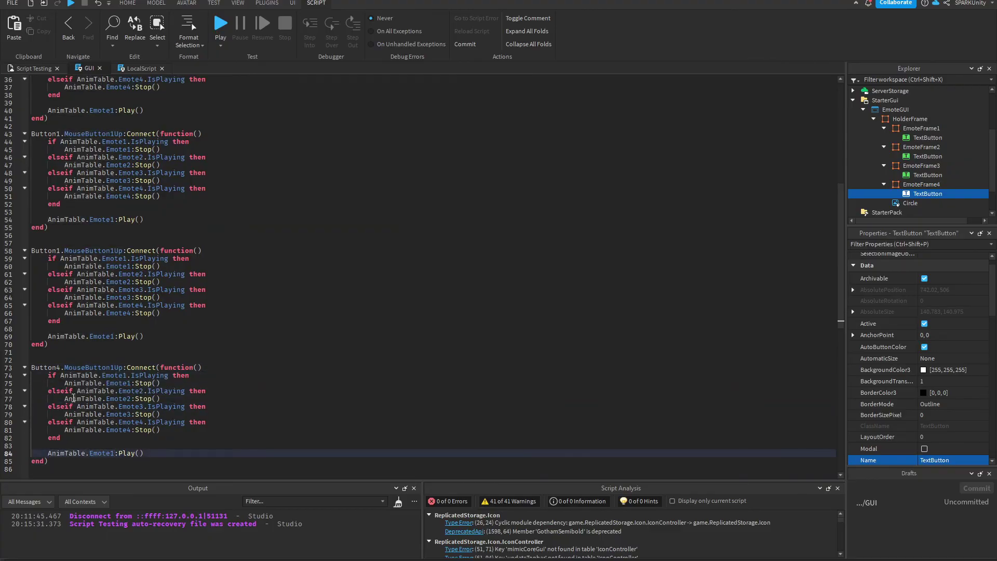
{"action": "key", "text": "Left"}
{"action": "key", "text": "Left"}
{"action": "key", "text": "Left"}
{"action": "key", "text": "Left"}
{"action": "key", "text": "Left"}
{"action": "key", "text": "Left"}
{"action": "key", "text": "Left"}
{"action": "key", "text": "BackSpace"}
{"action": "type", "text": "4"}
- Change the third handler to Button3 playing Emote3
{"action": "key", "text": "Up"}
{"action": "key", "text": "Up"}
{"action": "key", "text": "Up"}
{"action": "key", "text": "Up"}
{"action": "key", "text": "Up"}
{"action": "key", "text": "Up"}
{"action": "key", "text": "Up"}
{"action": "key", "text": "Up"}
{"action": "key", "text": "Up"}
{"action": "key", "text": "Up"}
{"action": "key", "text": "Up"}
{"action": "key", "text": "Up"}
{"action": "key", "text": "Up"}
{"action": "key", "text": "Up"}
{"action": "key", "text": "Up"}
{"action": "key", "text": "BackSpace"}
{"action": "type", "text": "3"}
{"action": "key", "text": "Up"}
{"action": "key", "text": "Up"}
{"action": "key", "text": "Up"}
{"action": "key", "text": "Up"}
{"action": "key", "text": "Up"}
{"action": "key", "text": "Up"}
{"action": "key", "text": "Up"}
{"action": "key", "text": "Up"}
{"action": "key", "text": "Up"}
{"action": "key", "text": "Up"}
{"action": "key", "text": "Up"}
{"action": "key", "text": "Home"}
{"action": "key", "text": "Right"}
{"action": "key", "text": "Right"}
{"action": "key", "text": "Right"}
{"action": "key", "text": "Right"}
{"action": "key", "text": "Right"}
{"action": "key", "text": "Right"}
{"action": "key", "text": "Right"}
{"action": "key", "text": "BackSpace"}
{"action": "type", "text": "3"}
- Change the second handler to Button2 playing Emote2
{"action": "key", "text": "Up"}
{"action": "key", "text": "Up"}
{"action": "key", "text": "Up"}
{"action": "key", "text": "Up"}
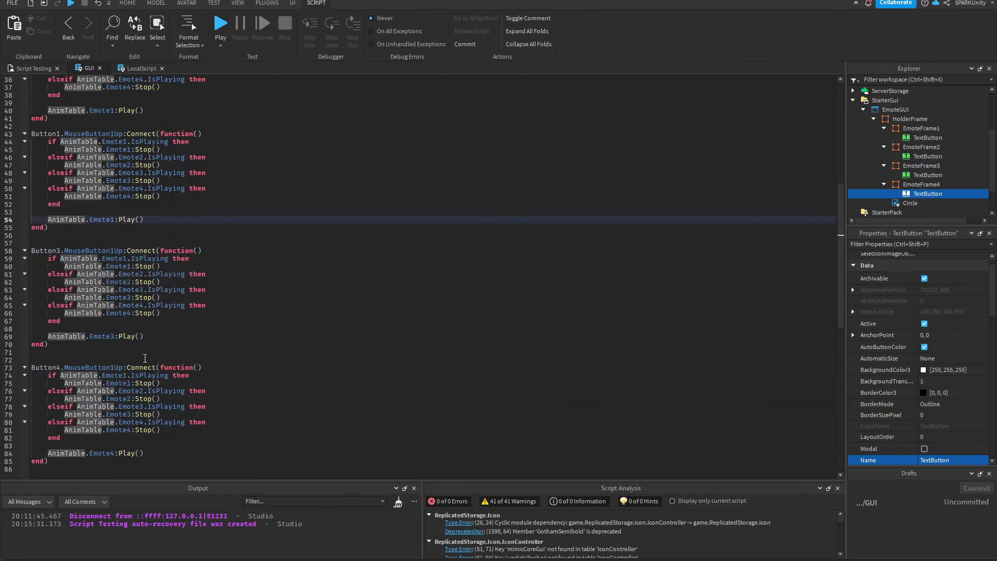
{"action": "key", "text": "End"}
{"action": "key", "text": "Left"}
{"action": "key", "text": "Left"}
{"action": "key", "text": "Left"}
{"action": "key", "text": "Left"}
{"action": "key", "text": "Left"}
{"action": "key", "text": "Left"}
{"action": "key", "text": "Left"}
{"action": "key", "text": "BackSpace"}
{"action": "type", "text": "2"}
{"action": "key", "text": "Up"}
{"action": "key", "text": "Up"}
{"action": "key", "text": "Up"}
{"action": "key", "text": "Up"}
{"action": "key", "text": "Up"}
{"action": "key", "text": "Up"}
{"action": "key", "text": "Up"}
{"action": "key", "text": "Up"}
{"action": "key", "text": "Up"}
{"action": "key", "text": "Up"}
{"action": "key", "text": "Up"}
{"action": "key", "text": "Home"}
{"action": "key", "text": "Right"}
{"action": "key", "text": "Right"}
{"action": "key", "text": "Right"}
{"action": "key", "text": "Right"}
{"action": "key", "text": "Right"}
{"action": "key", "text": "Right"}
{"action": "key", "text": "Right"}
{"action": "key", "text": "BackSpace"}
{"action": "type", "text": "2"}
{"action": "key", "text": "Up"}
{"action": "key", "text": "Up"}
{"action": "key", "text": "Up"}
{"action": "key", "text": "Up"}
{"action": "key", "text": "Up"}
{"action": "key", "text": "Up"}
{"action": "key", "text": "Up"}
{"action": "key", "text": "Up"}
{"action": "key", "text": "Up"}
{"action": "key", "text": "Up"}
{"action": "scroll", "coordinate": [156, 312], "scroll_direction": "up", "scroll_amount": 7}
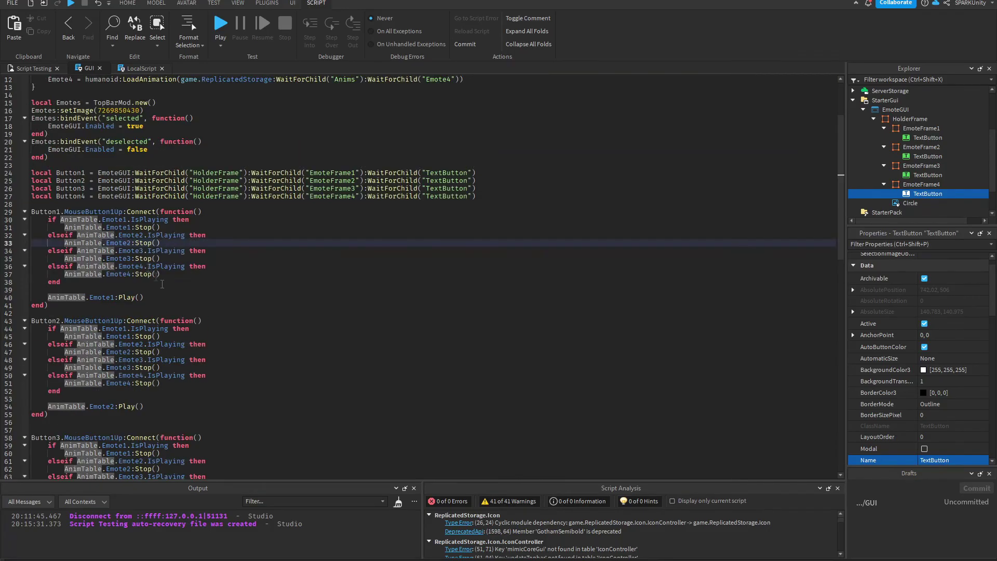
{"action": "left_click", "coordinate": [151, 305]}
{"action": "scroll", "coordinate": [151, 306], "scroll_direction": "down", "scroll_amount": 8}
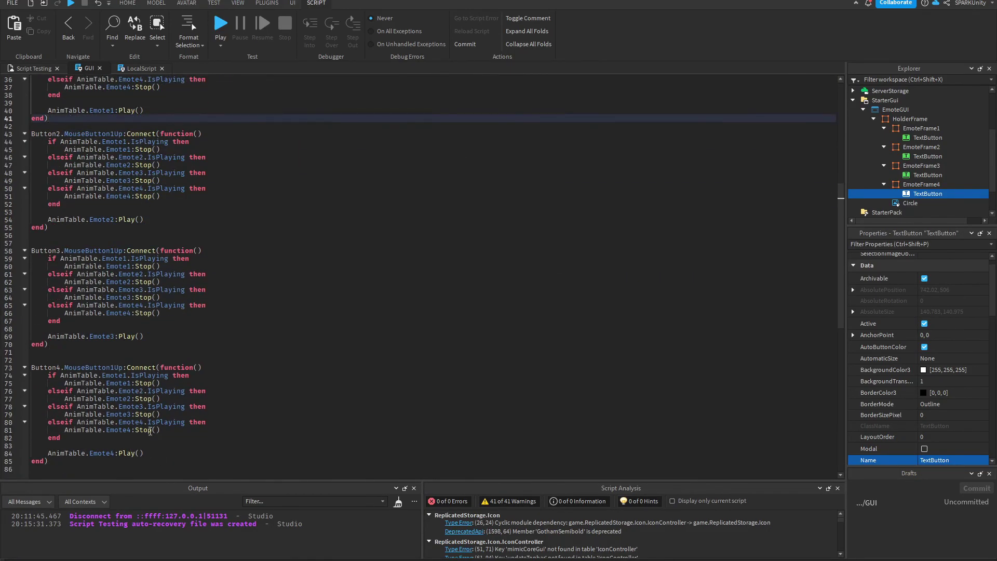
- Start a playtest, open the emote wheel, and try Emote1, Emote3 and Emote2
{"action": "left_click", "coordinate": [221, 24]}
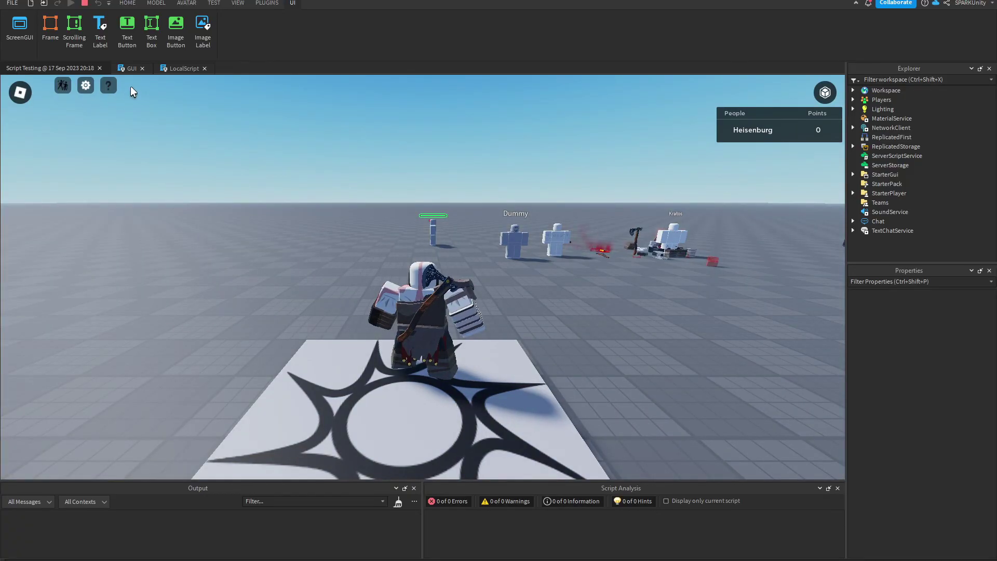
{"action": "left_click", "coordinate": [62, 86]}
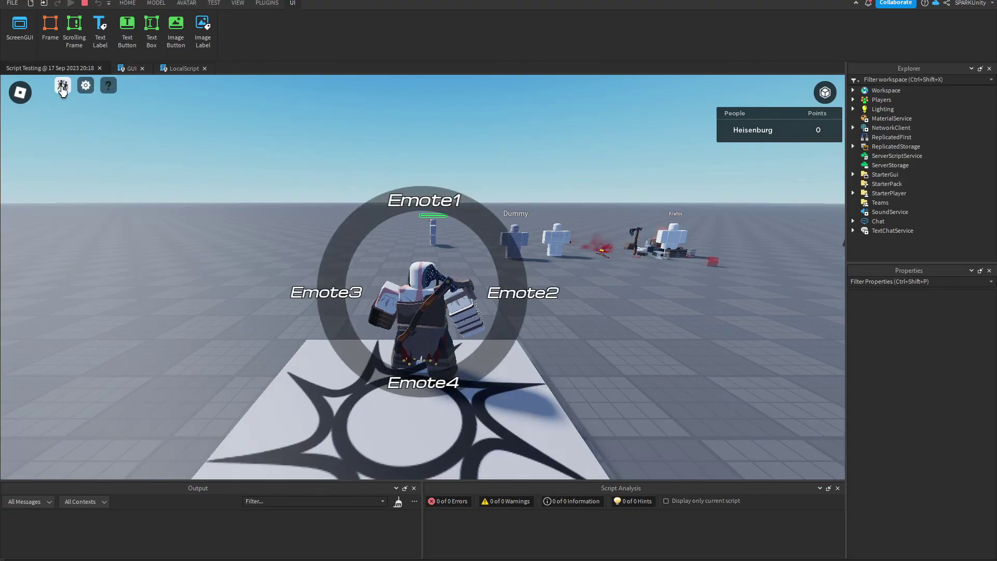
{"action": "left_click", "coordinate": [426, 201]}
{"action": "left_click", "coordinate": [333, 293]}
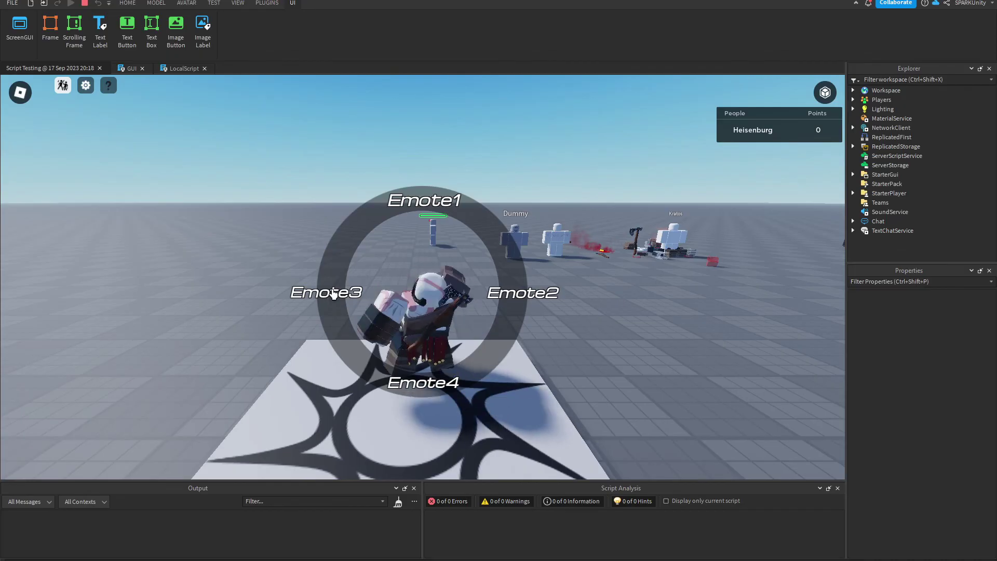
{"action": "left_click", "coordinate": [538, 293]}
- Try Emote1 and Emote4 while viewing the character from other angles, then stop the test
{"action": "right_click_drag", "start_coordinate": [620, 273], "coordinate": [619, 278]}
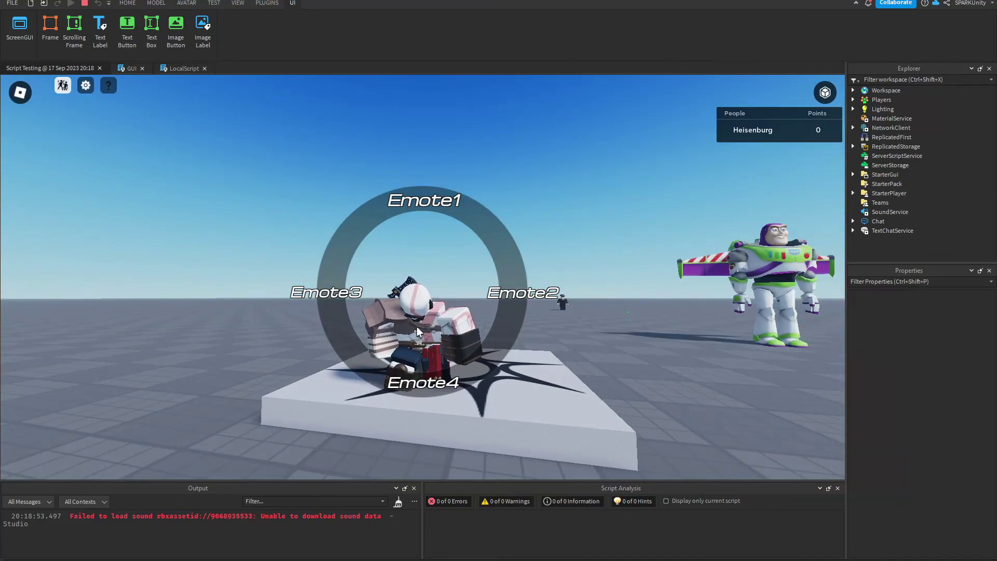
{"action": "left_click", "coordinate": [408, 199]}
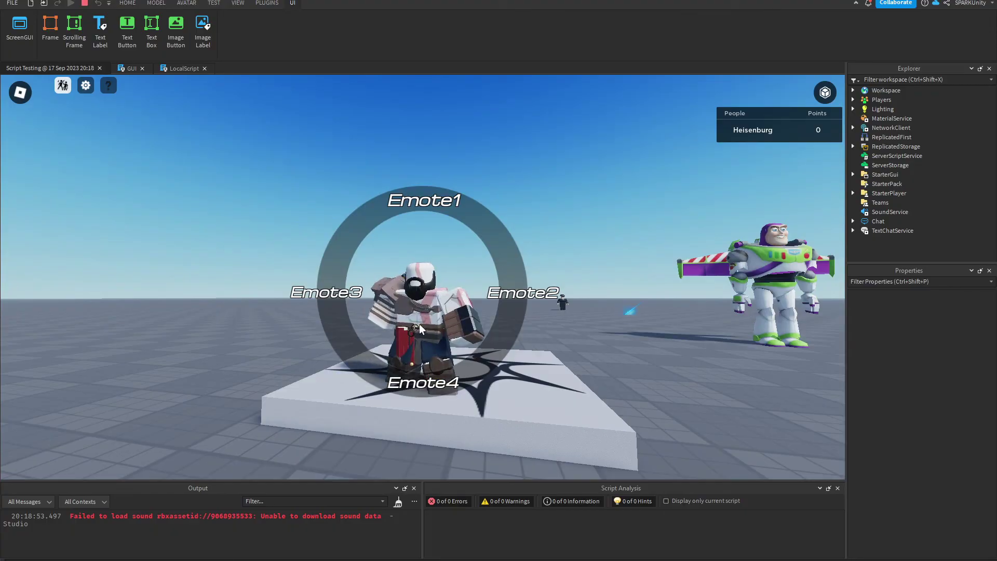
{"action": "left_click", "coordinate": [435, 382]}
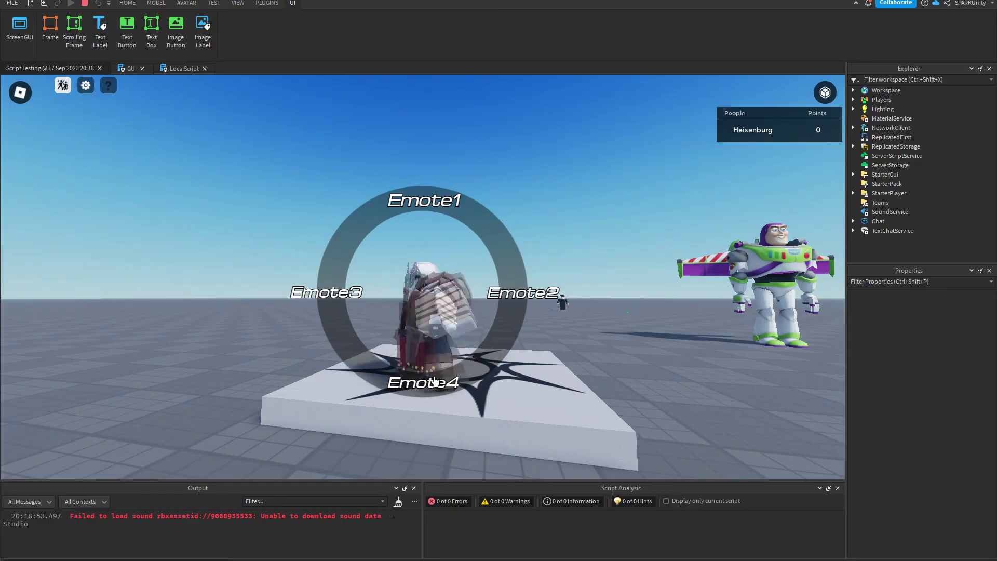
{"action": "right_click_drag", "start_coordinate": [546, 244], "coordinate": [112, 66]}
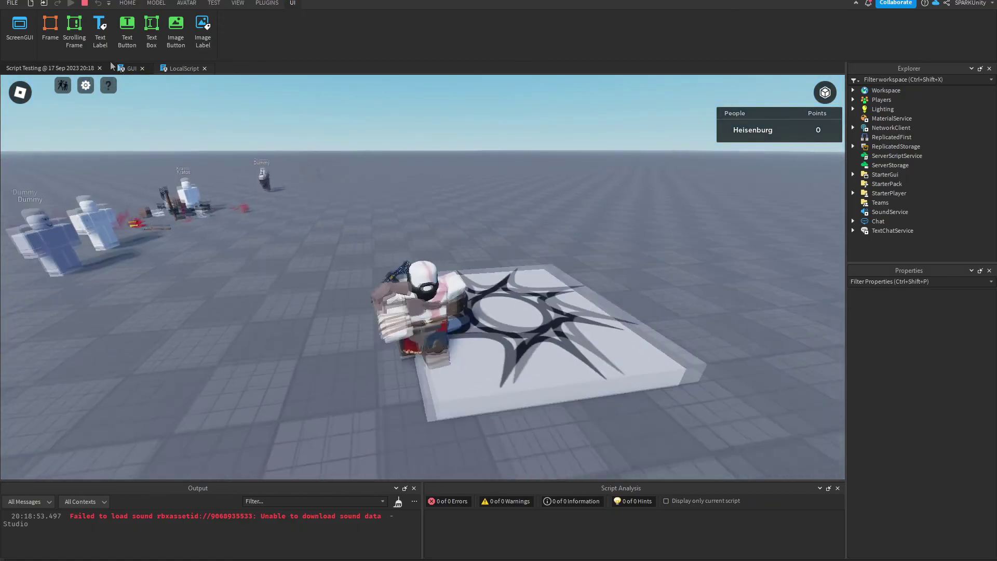
{"action": "left_click", "coordinate": [84, 3]}
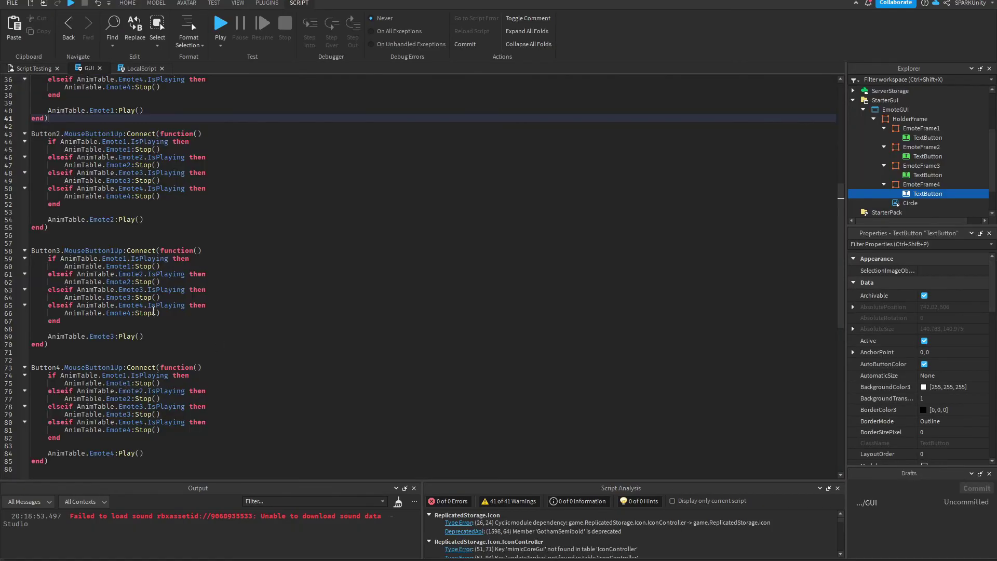
{"action": "scroll", "coordinate": [153, 311], "scroll_direction": "up", "scroll_amount": 7}
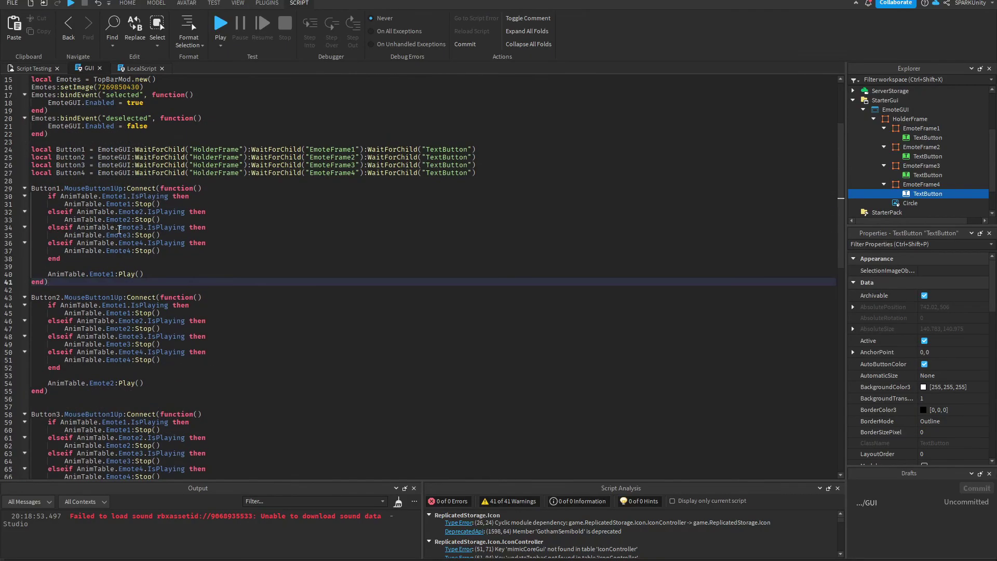
{"action": "left_click_drag", "start_coordinate": [48, 189], "coordinate": [98, 235]}
{"action": "left_click", "coordinate": [98, 235]}
{"action": "left_click_drag", "start_coordinate": [48, 196], "coordinate": [95, 248]}
{"action": "left_click", "coordinate": [97, 258]}
{"action": "scroll", "coordinate": [97, 256], "scroll_direction": "up", "scroll_amount": 3}
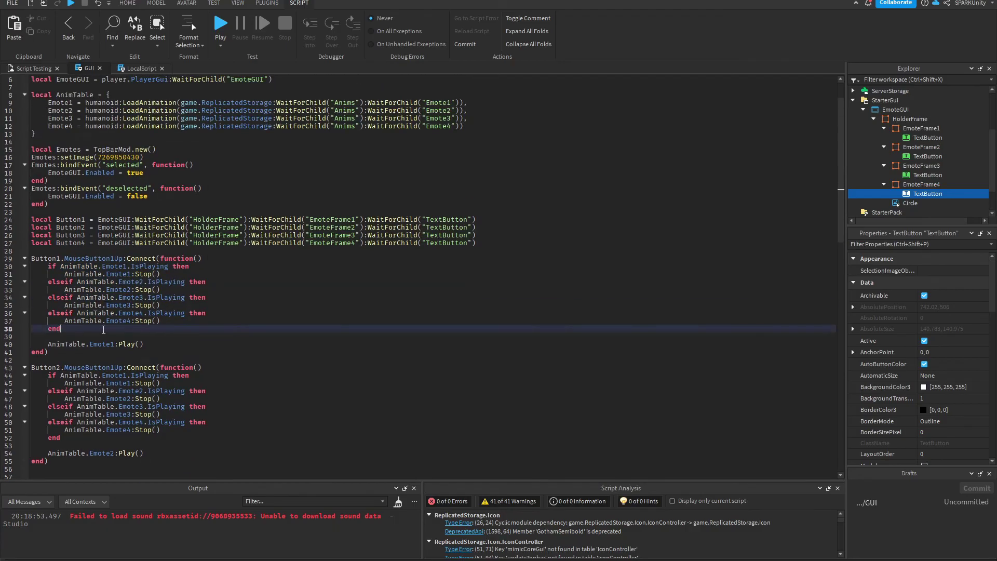
{"action": "scroll", "coordinate": [104, 330], "scroll_direction": "down", "scroll_amount": 9}
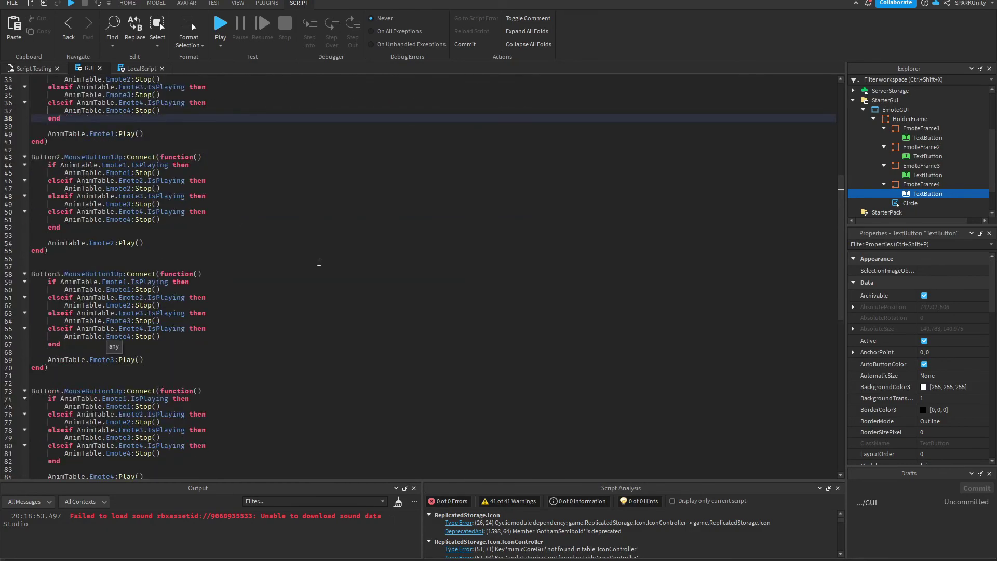
{"action": "scroll", "coordinate": [39, 351], "scroll_direction": "up", "scroll_amount": 11}
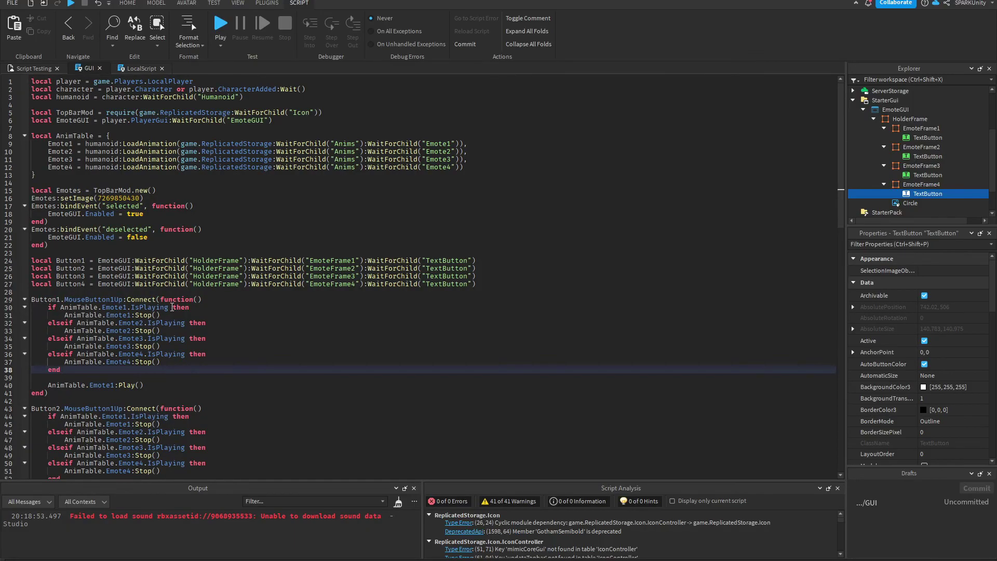
{"action": "scroll", "coordinate": [172, 307], "scroll_direction": "down", "scroll_amount": 9}
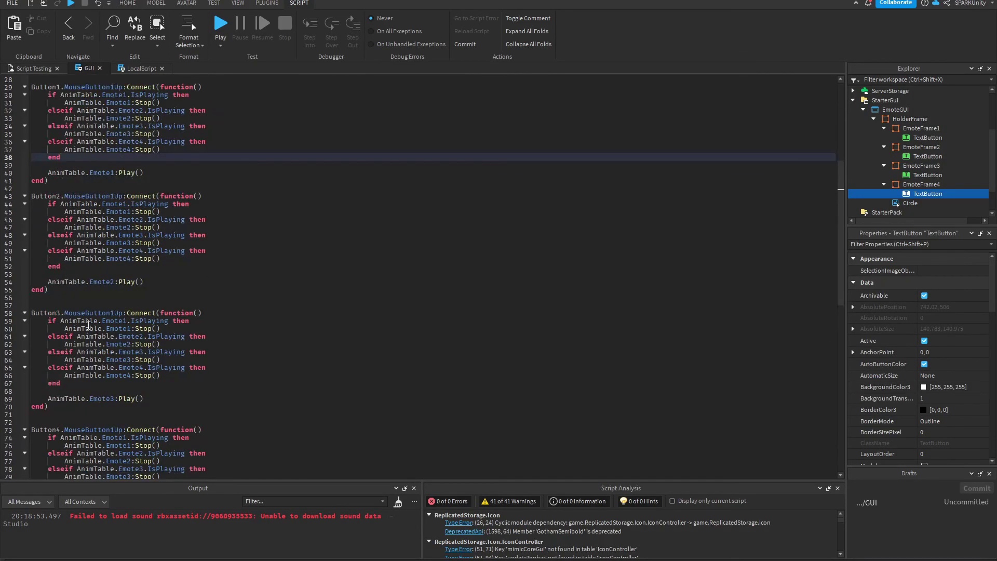